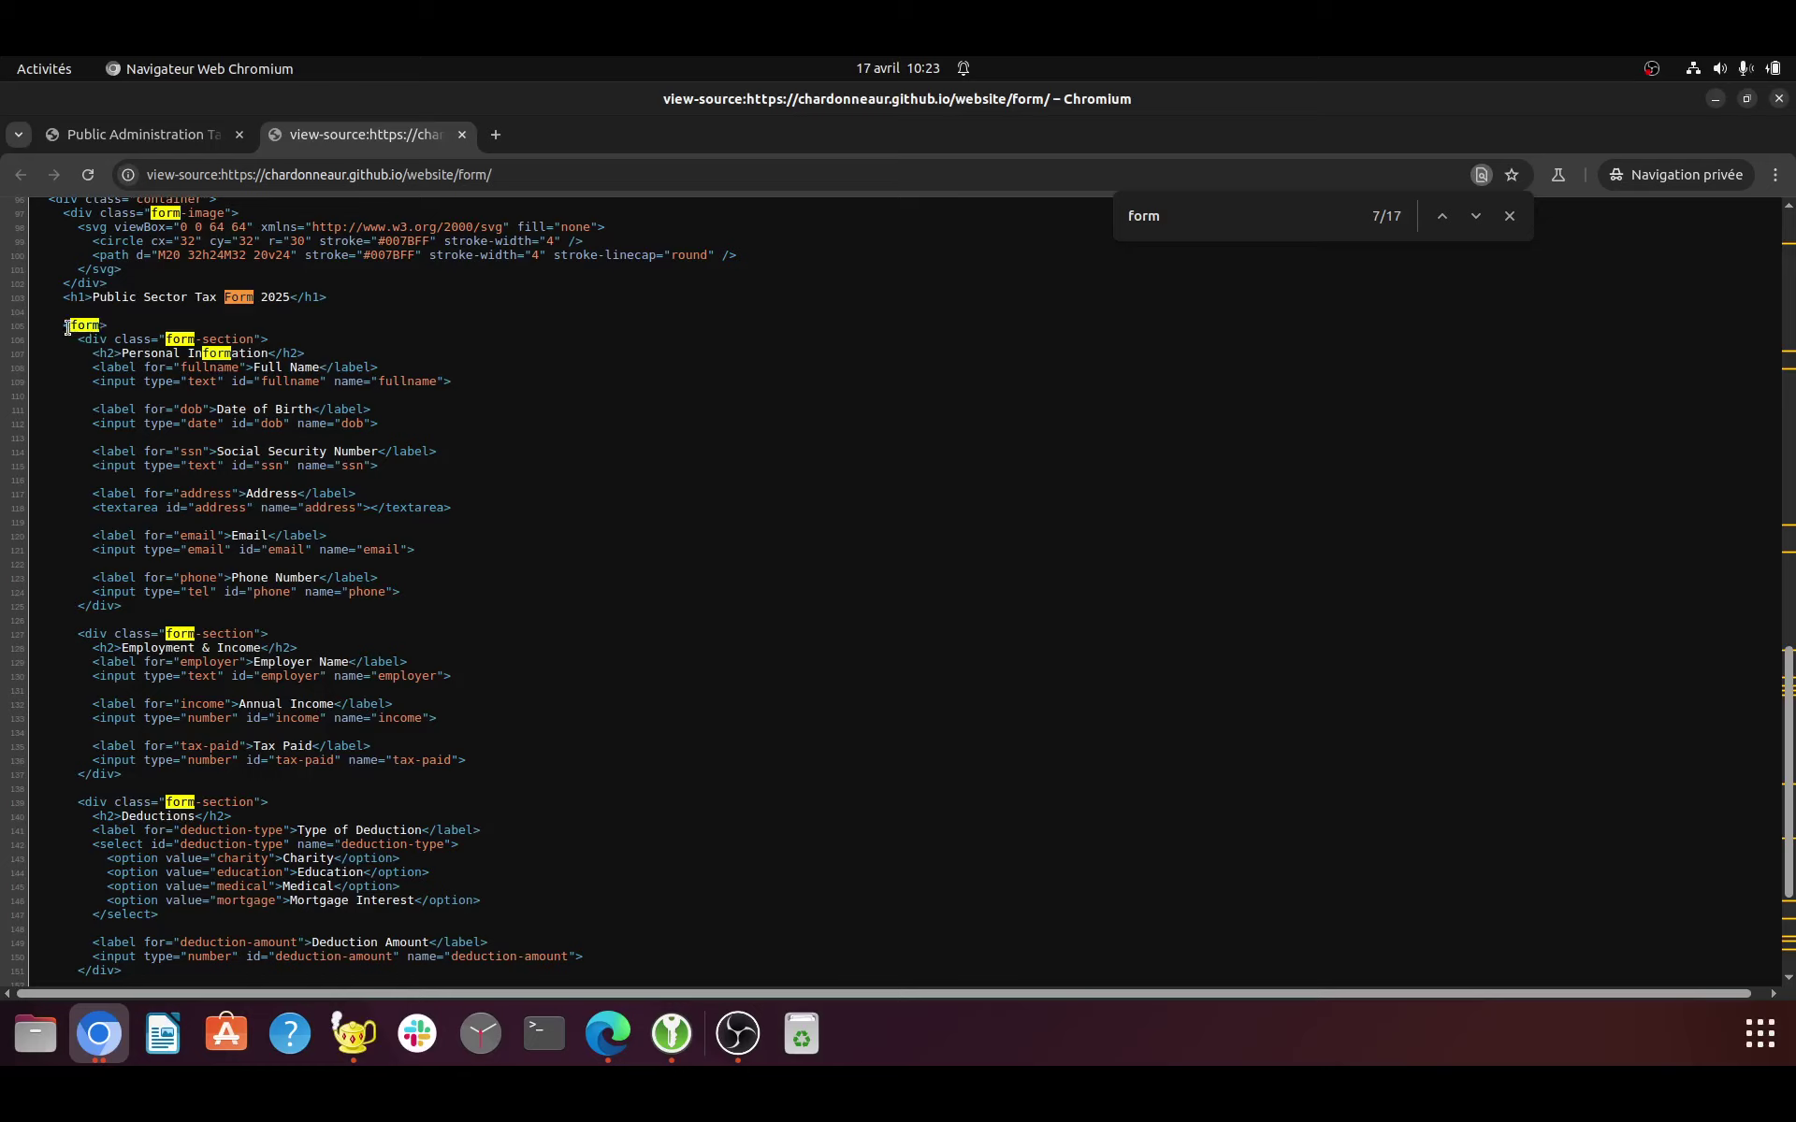
- Close the page search and highlight the ID attribute of the form element in the source code
key("Escape")
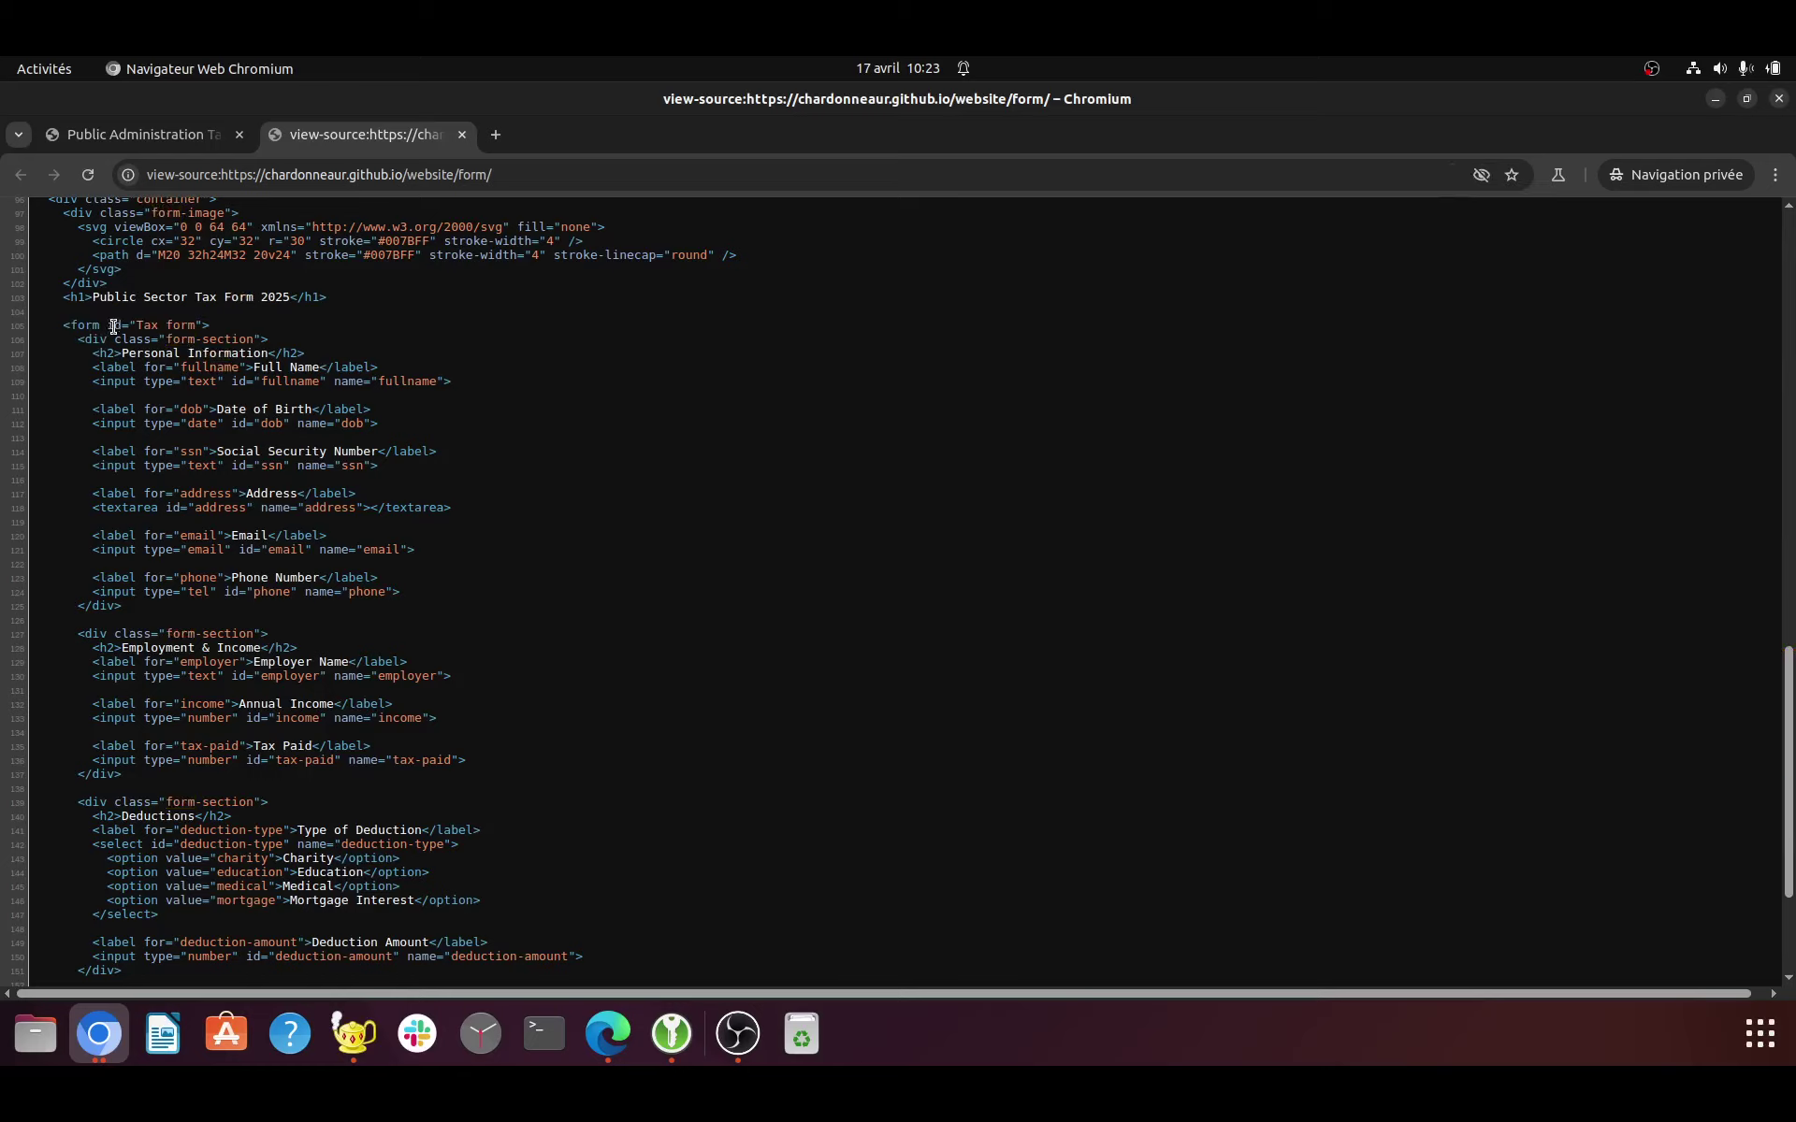
left_click_drag(109, 325, 199, 326)
- Switch to Matomo, open the Manage Forms list and highlight the name of the automatically created tax form
left_click(105, 1036)
left_click(107, 922)
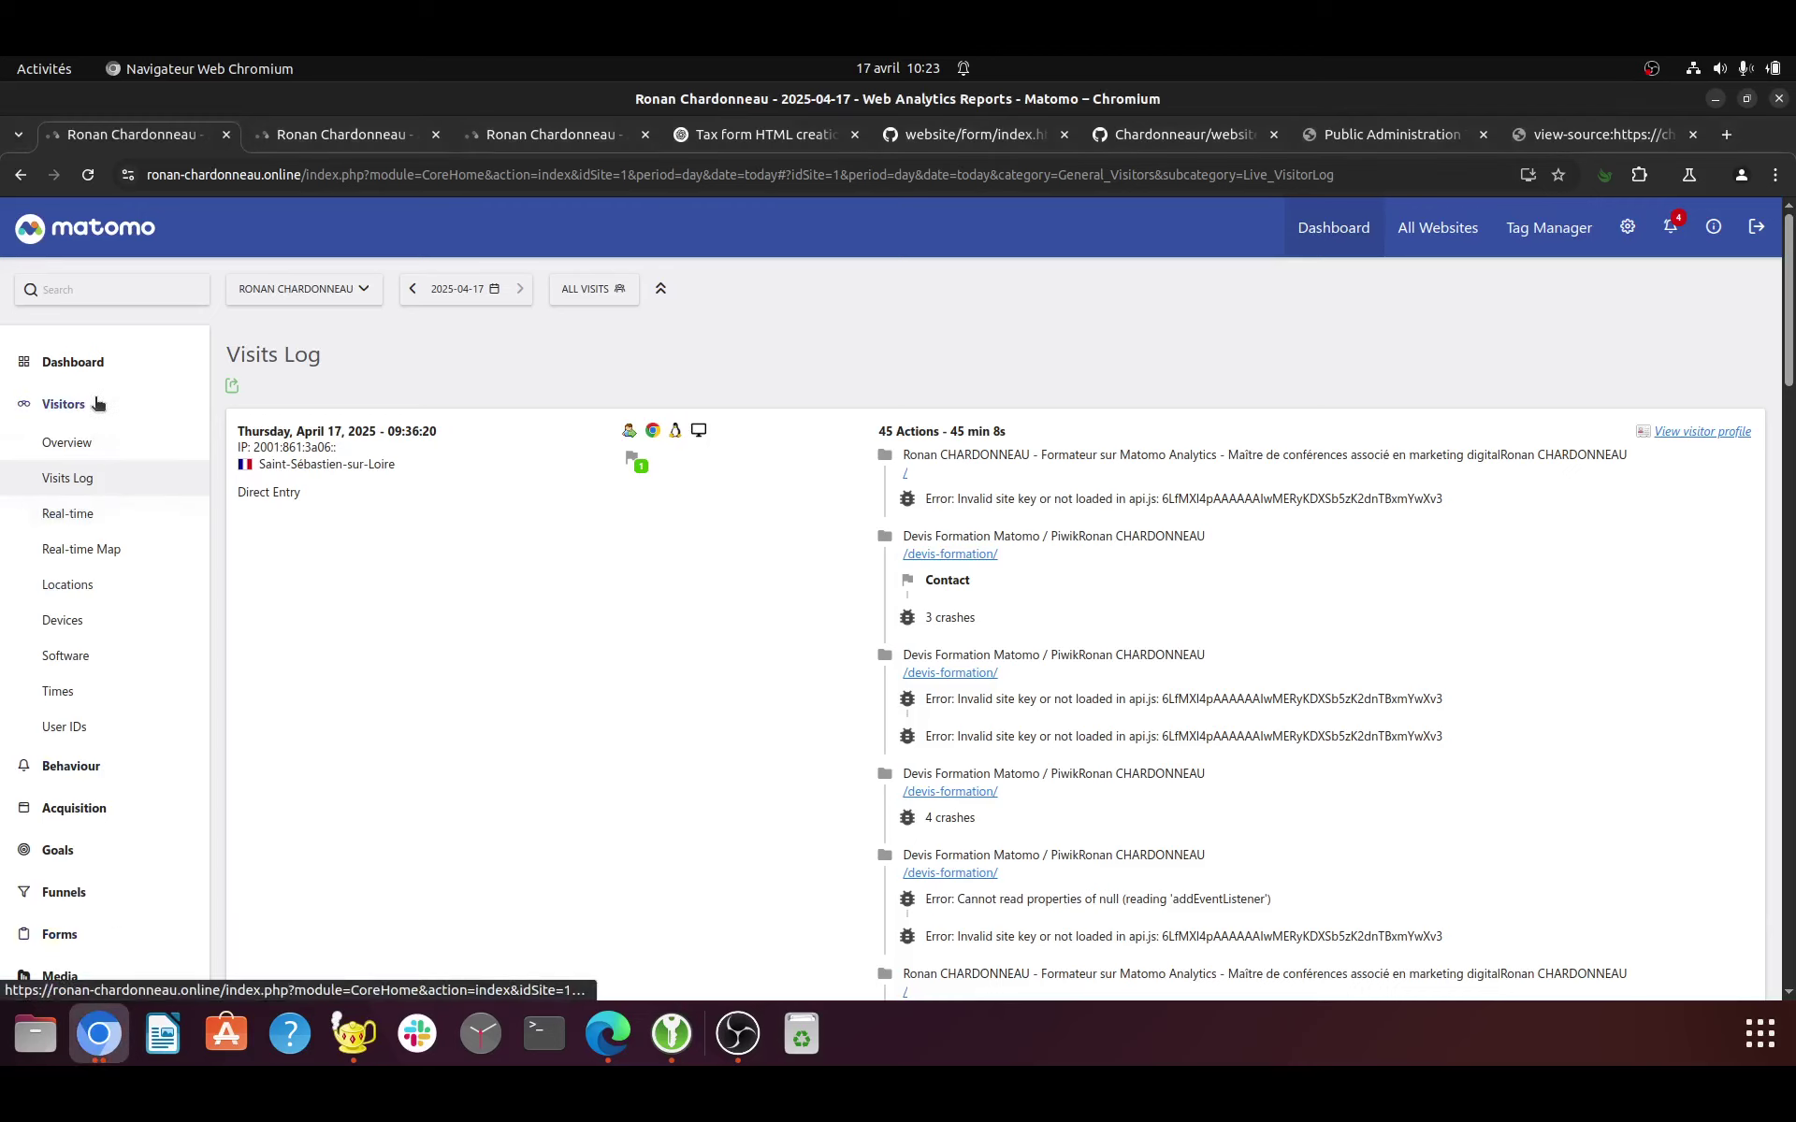
scroll(122, 842, "down", 3)
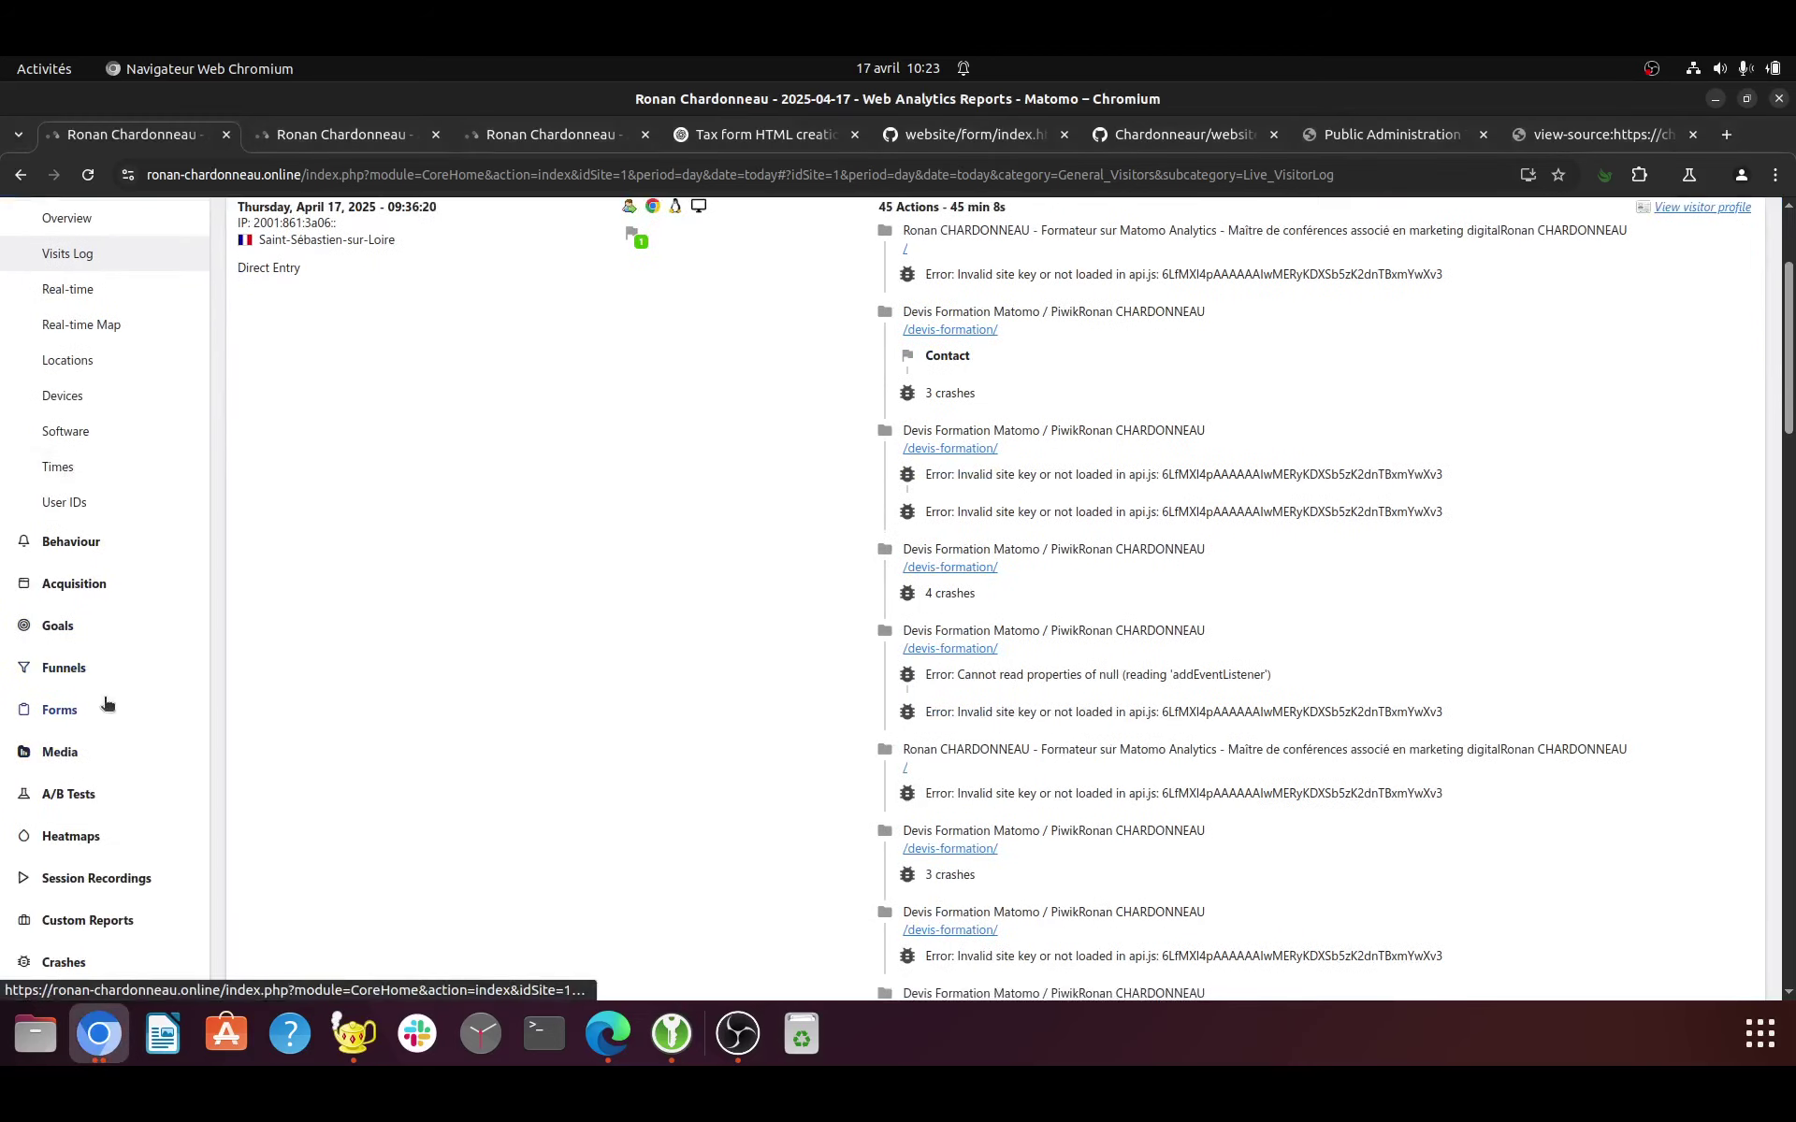
left_click(93, 715)
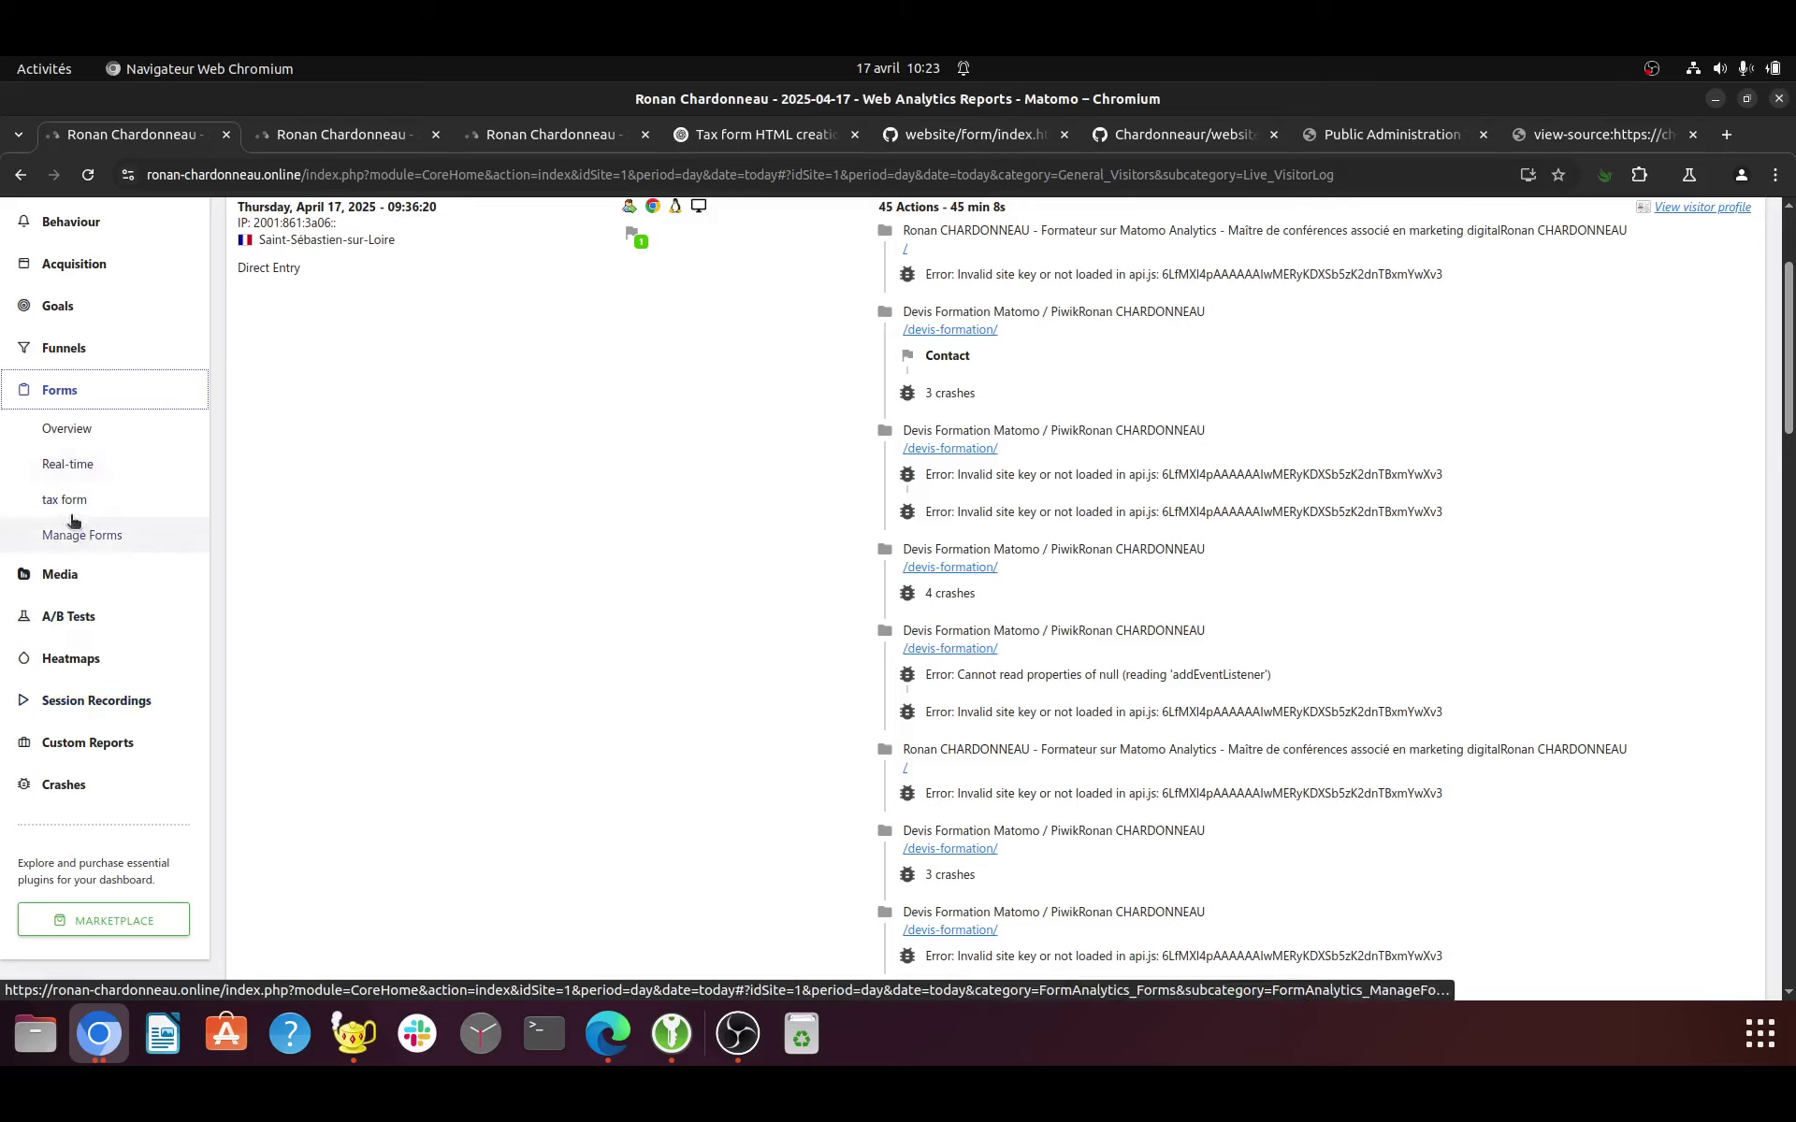
left_click(94, 537)
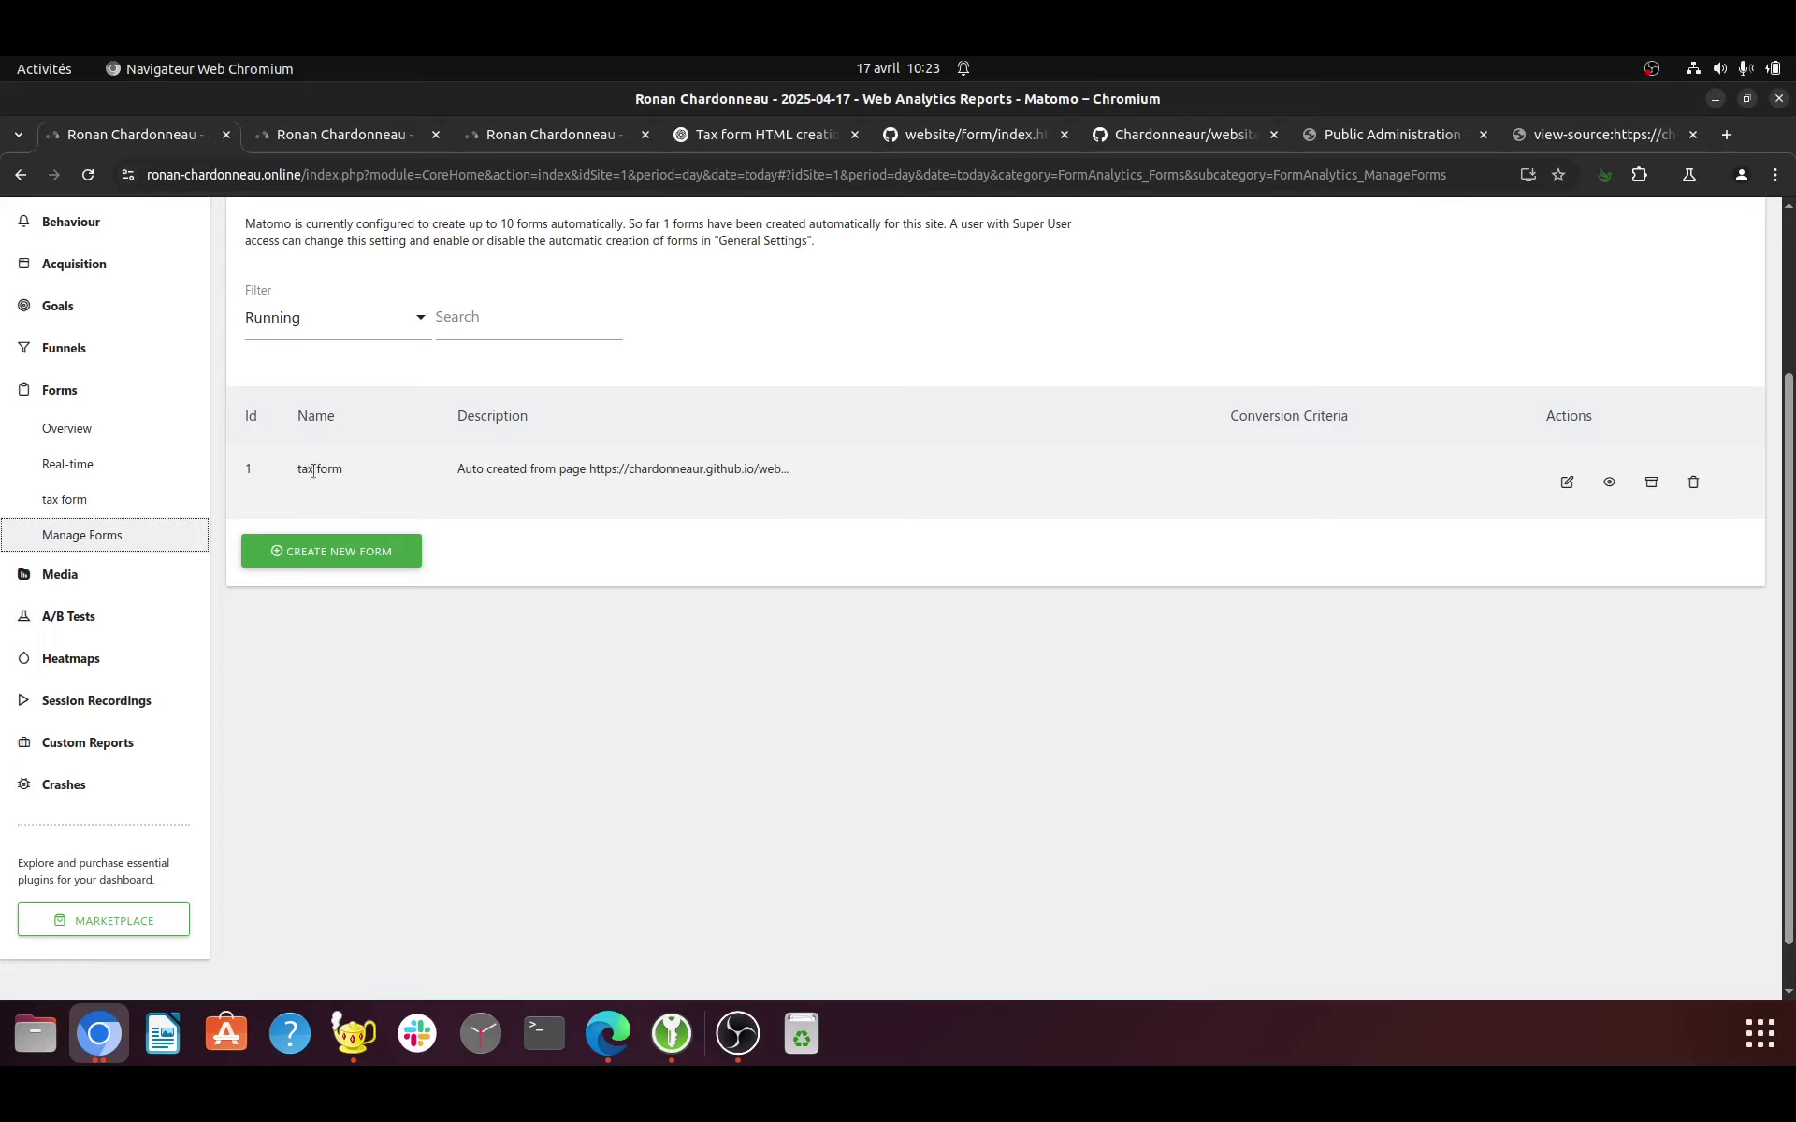
left_click_drag(294, 468, 344, 470)
scroll(348, 533, "up", 3)
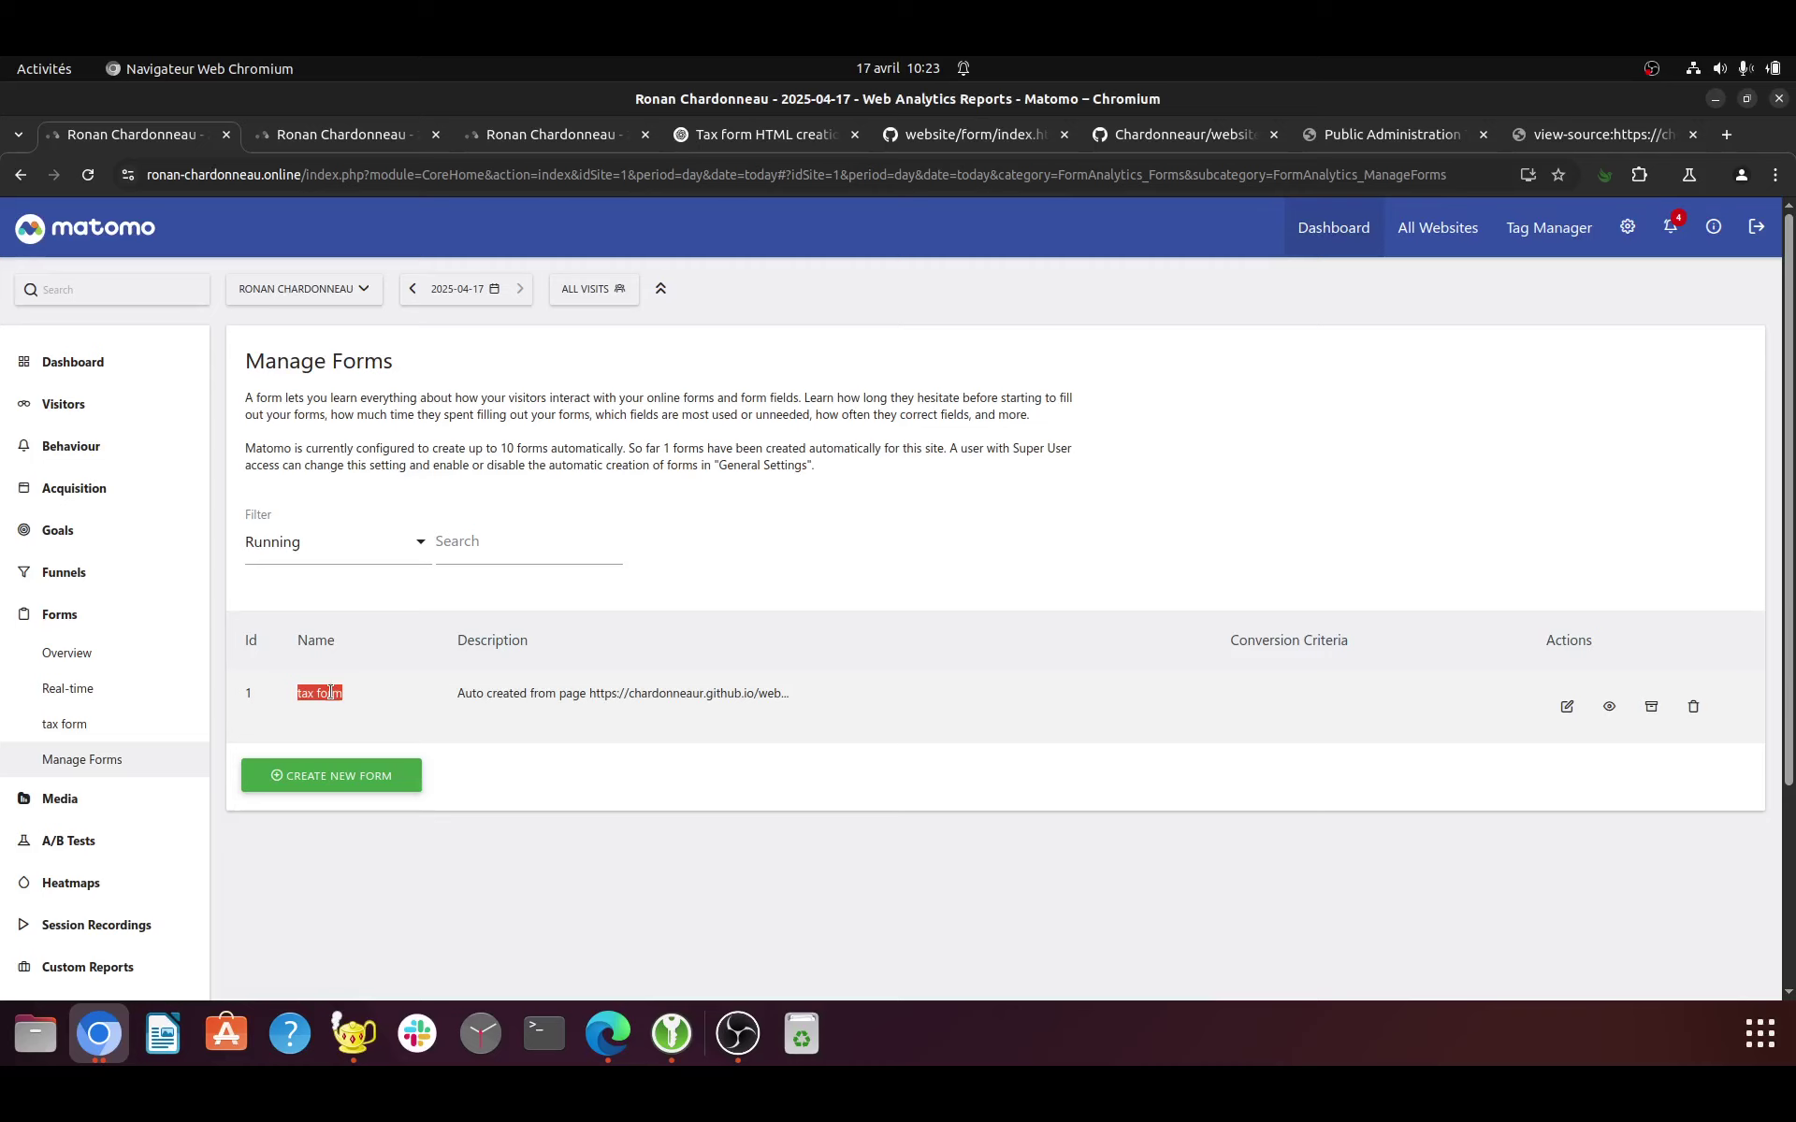
- Compare the form ID in the page source with the tax form name listed in Matomo
left_click(98, 1033)
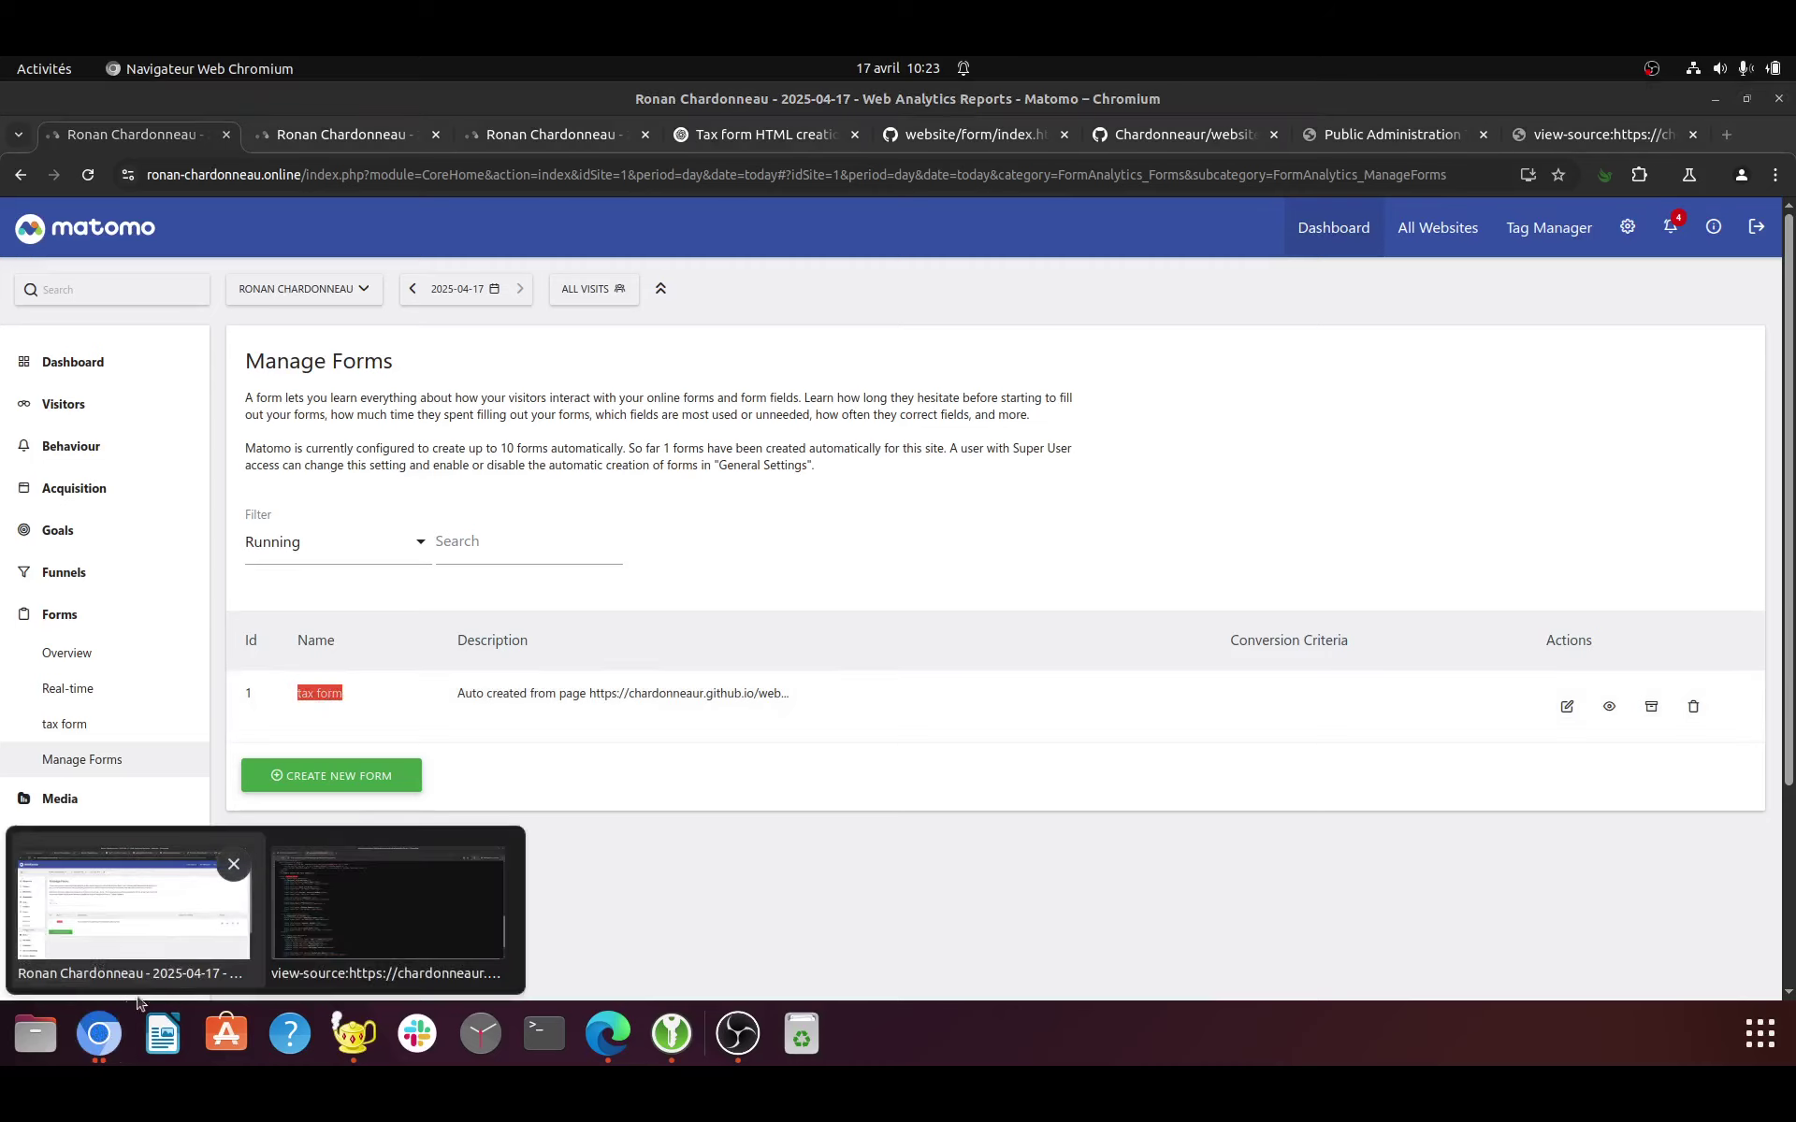
left_click(364, 886)
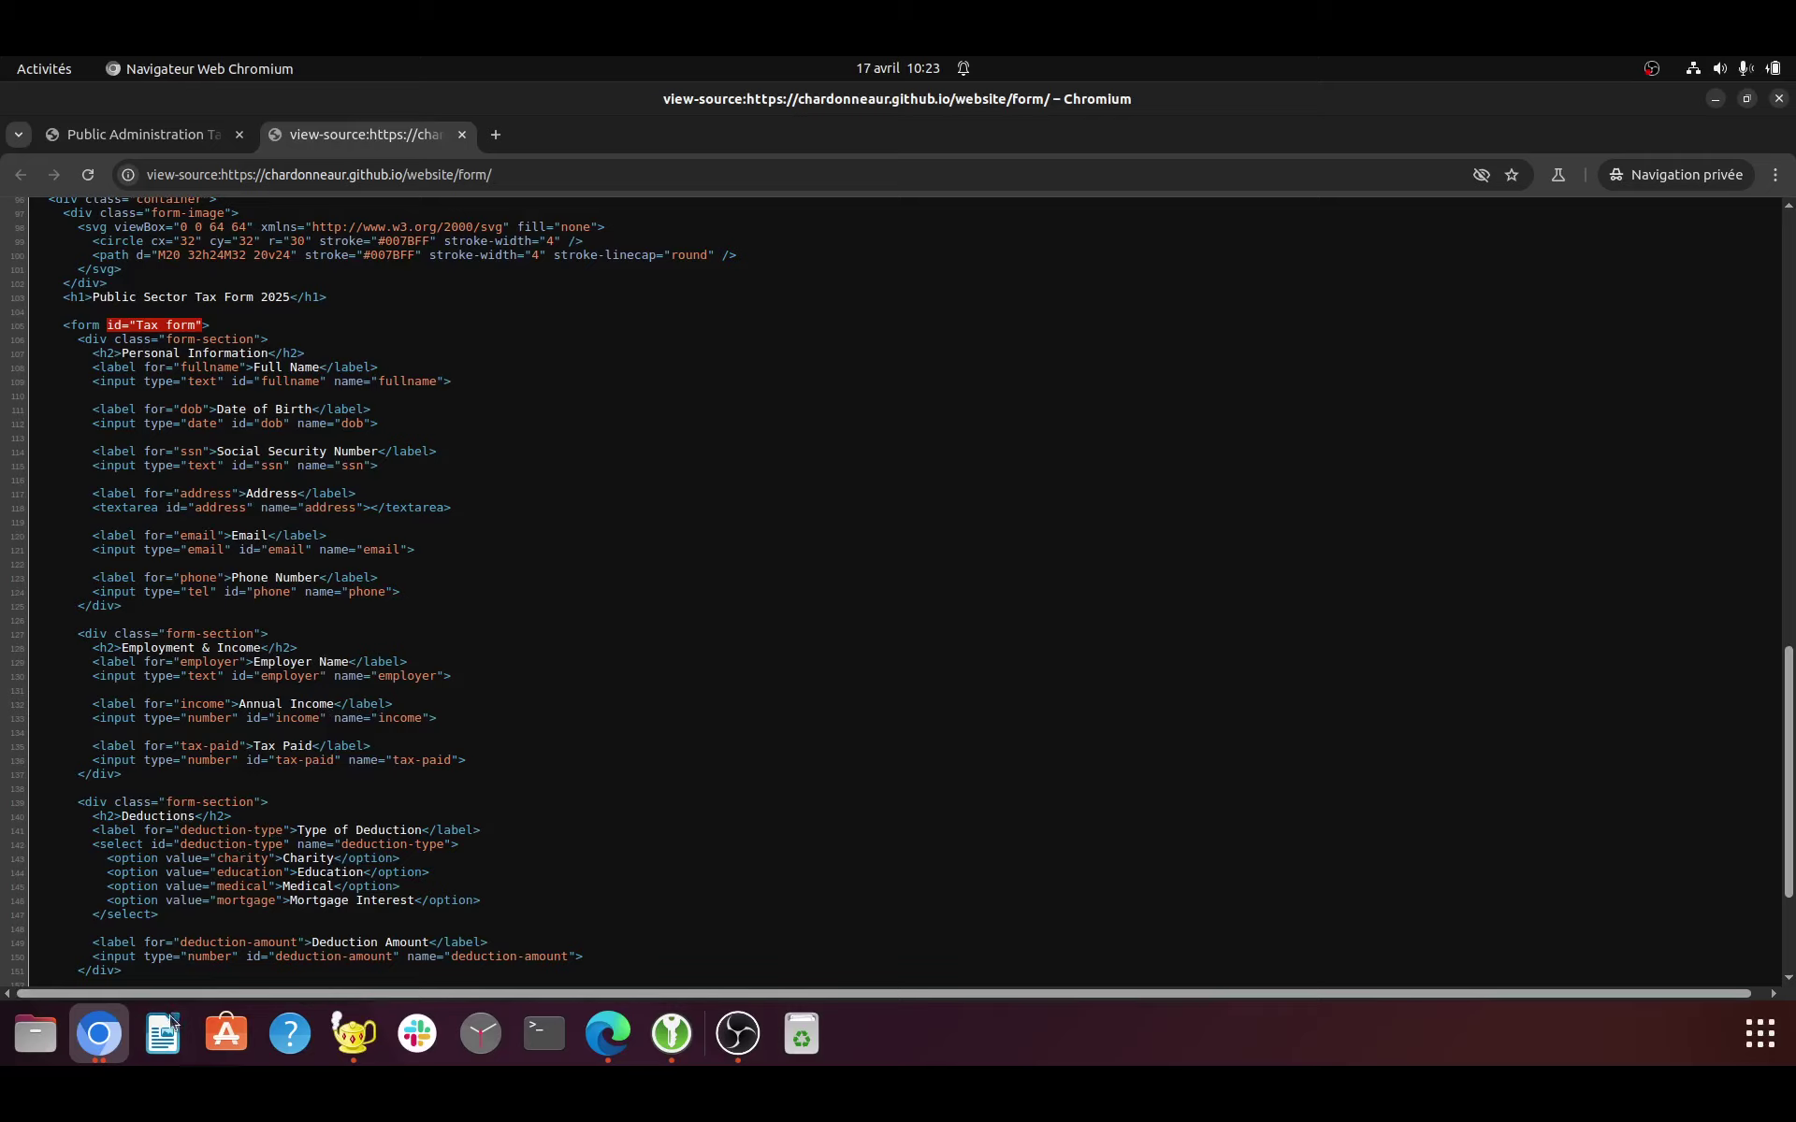
left_click(112, 1038)
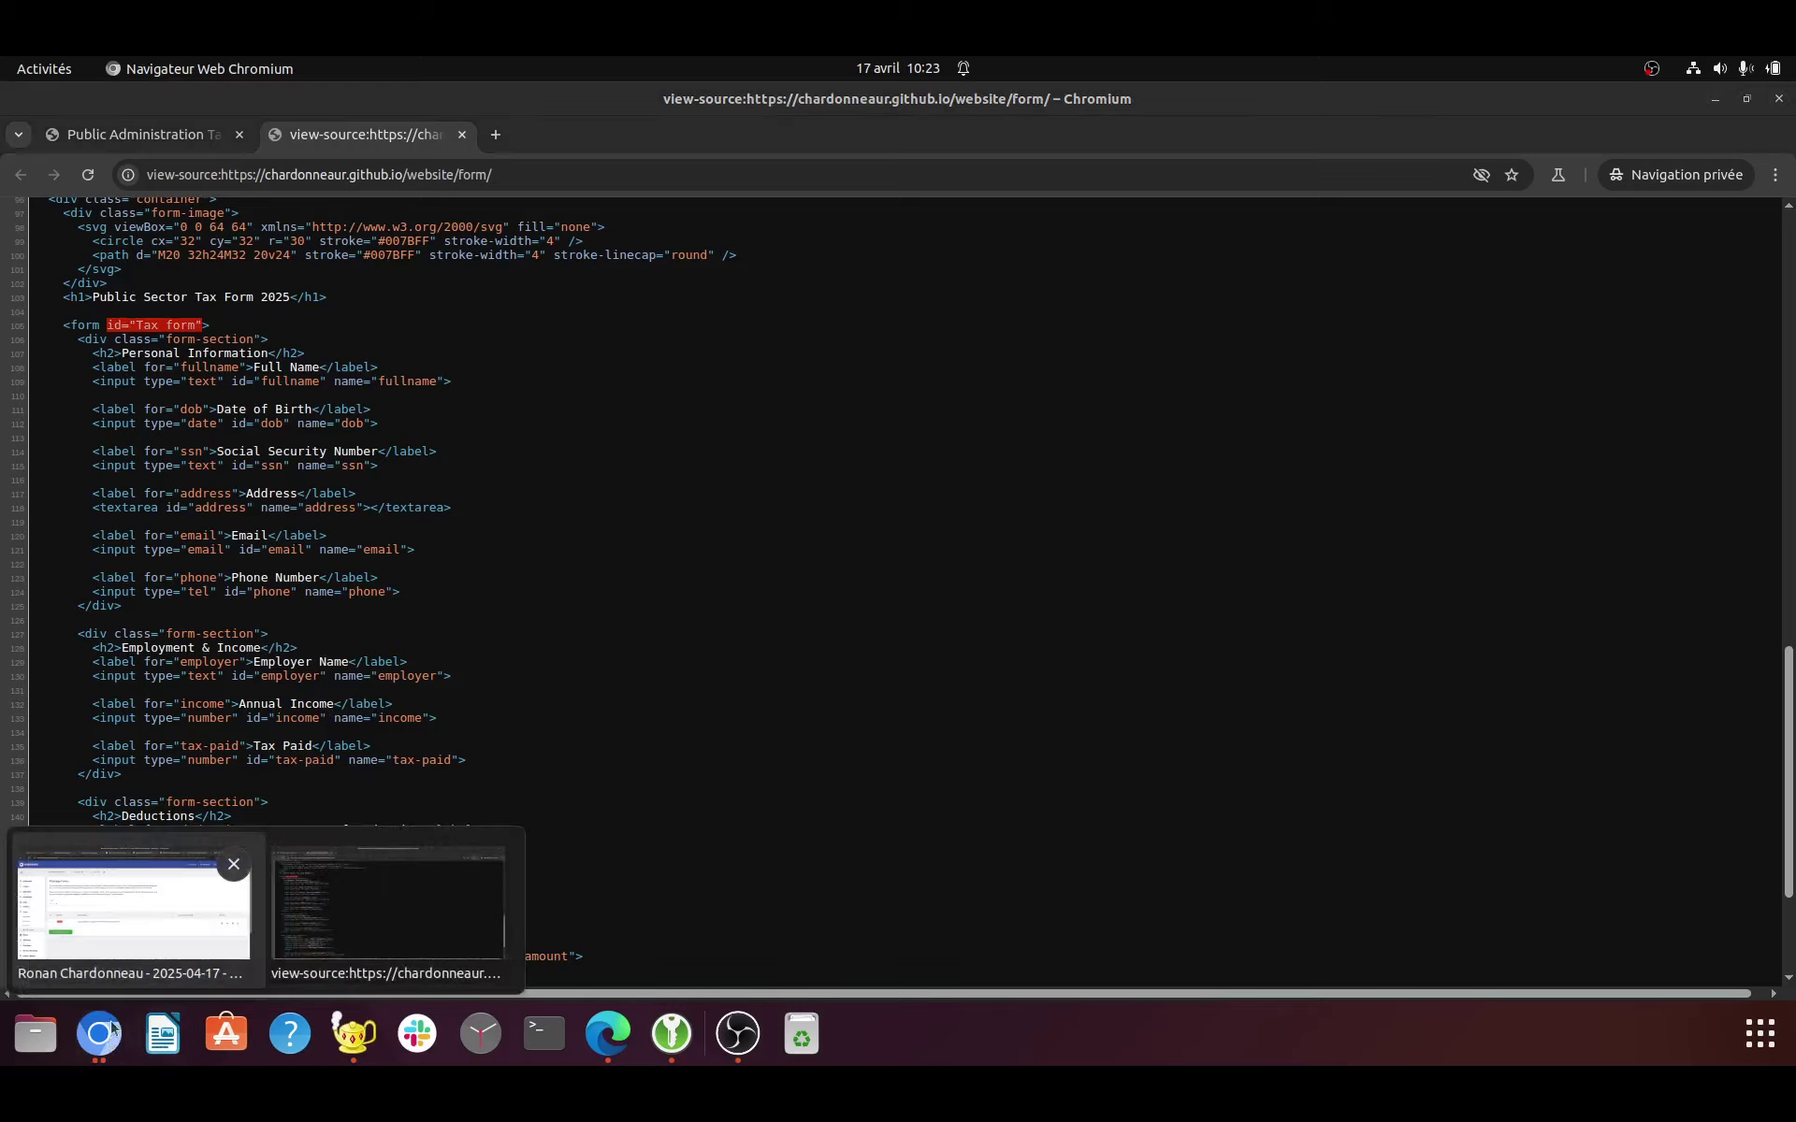
left_click(138, 940)
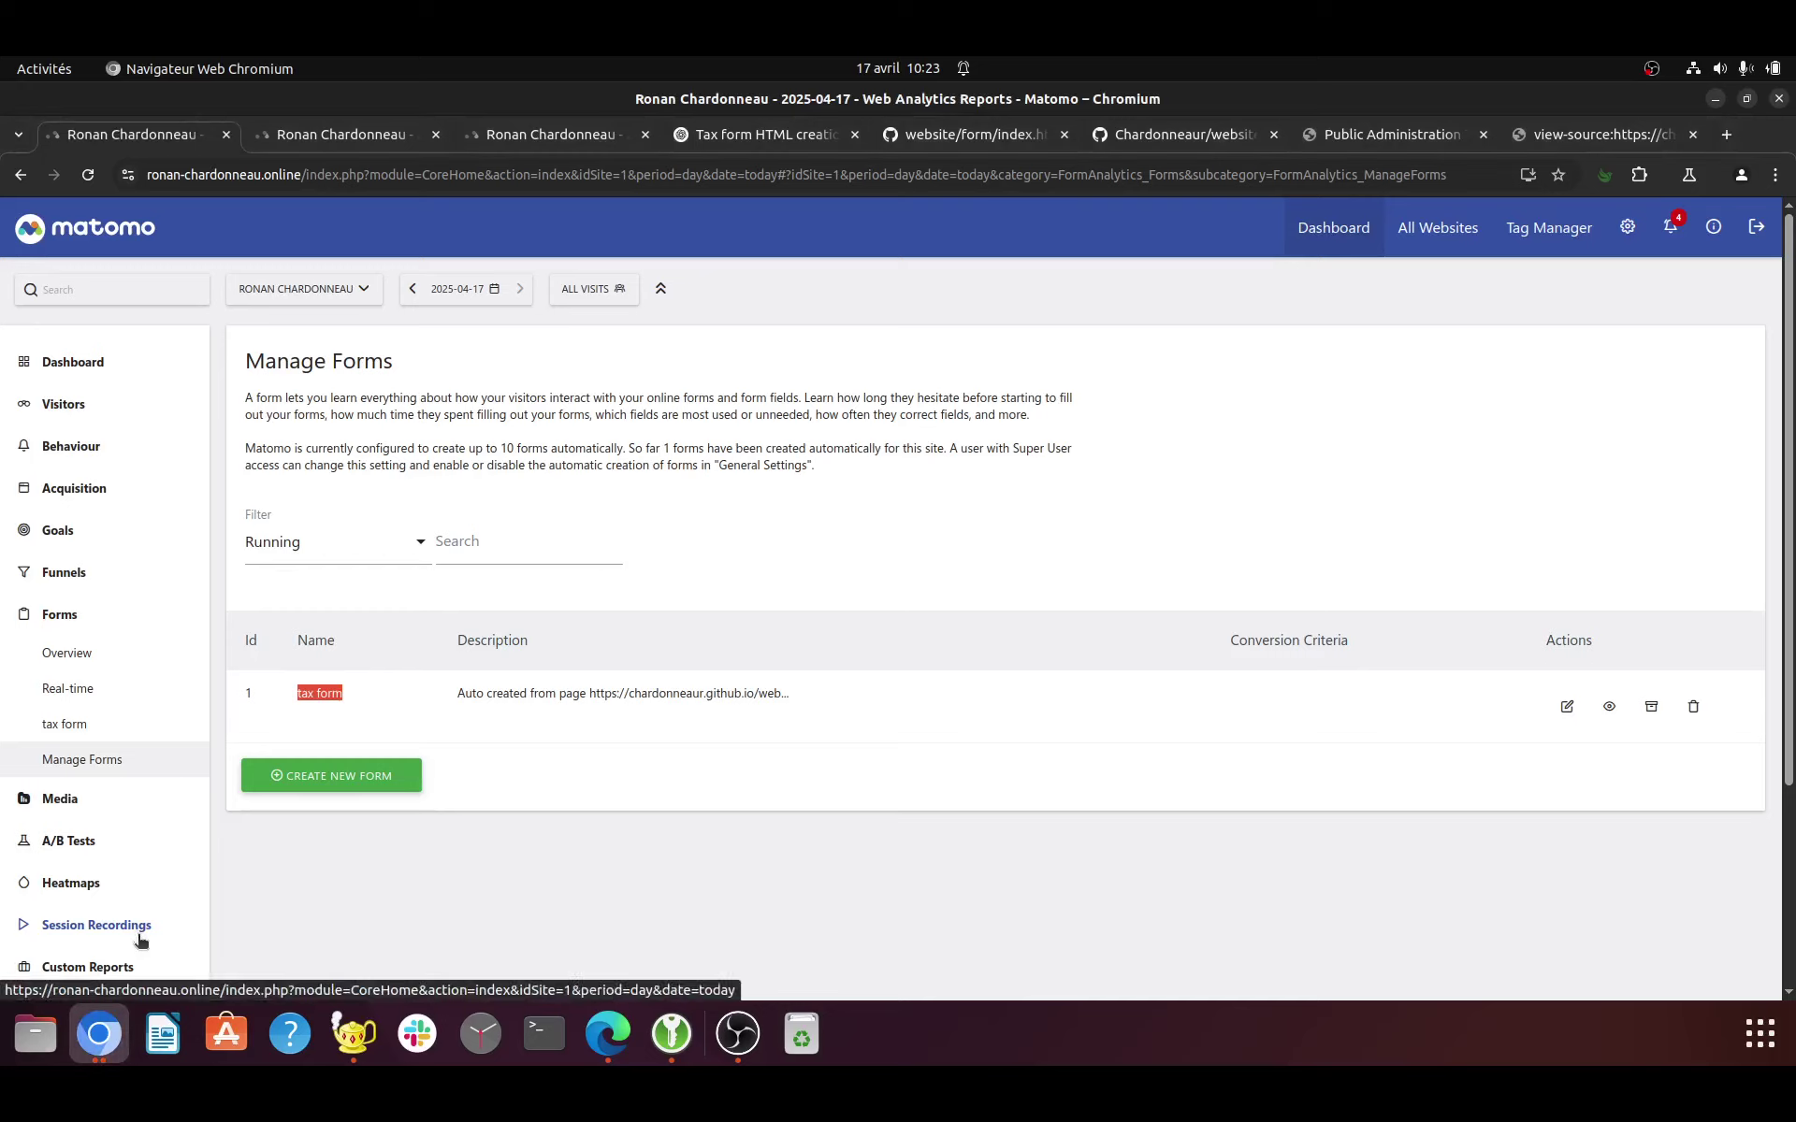
left_click(110, 1039)
left_click(385, 903)
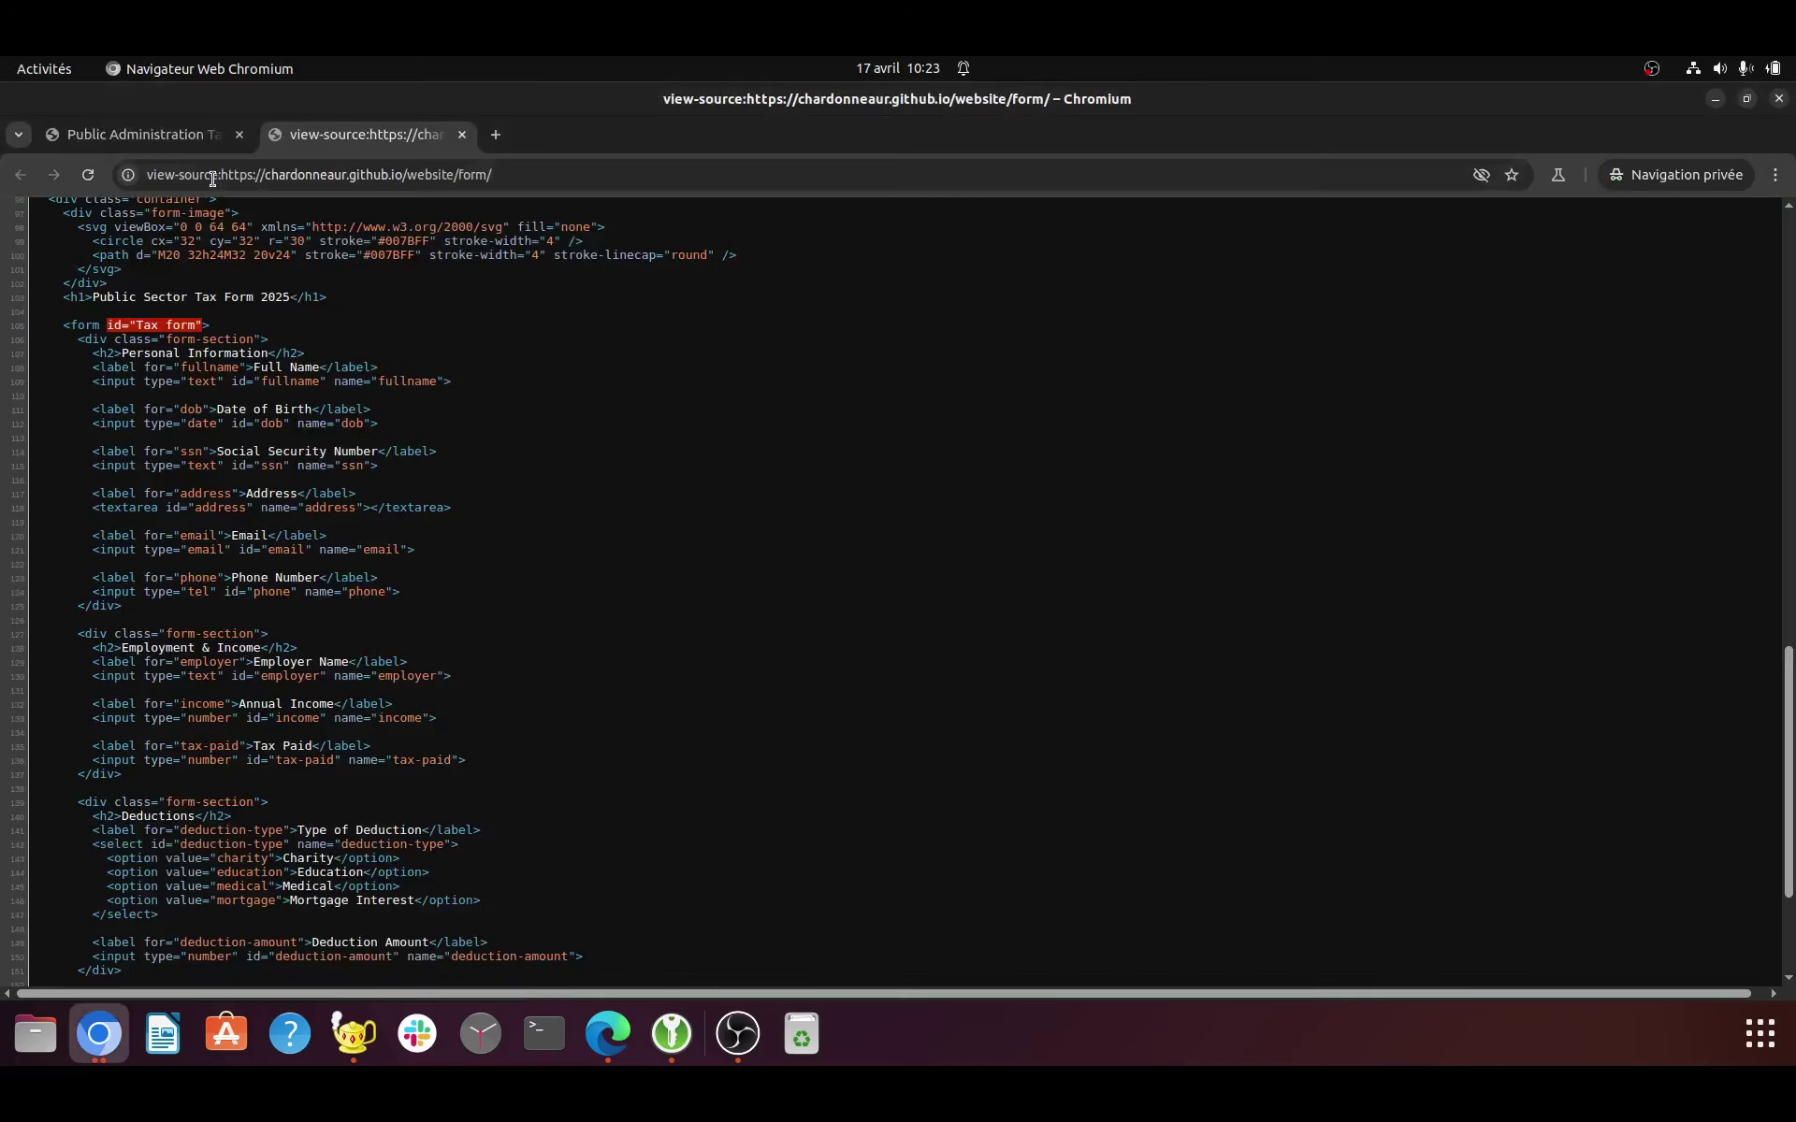
- On the Public Sector Tax Form page, enter Hello as the full name and fill in the date of birth and social security number
left_click(198, 135)
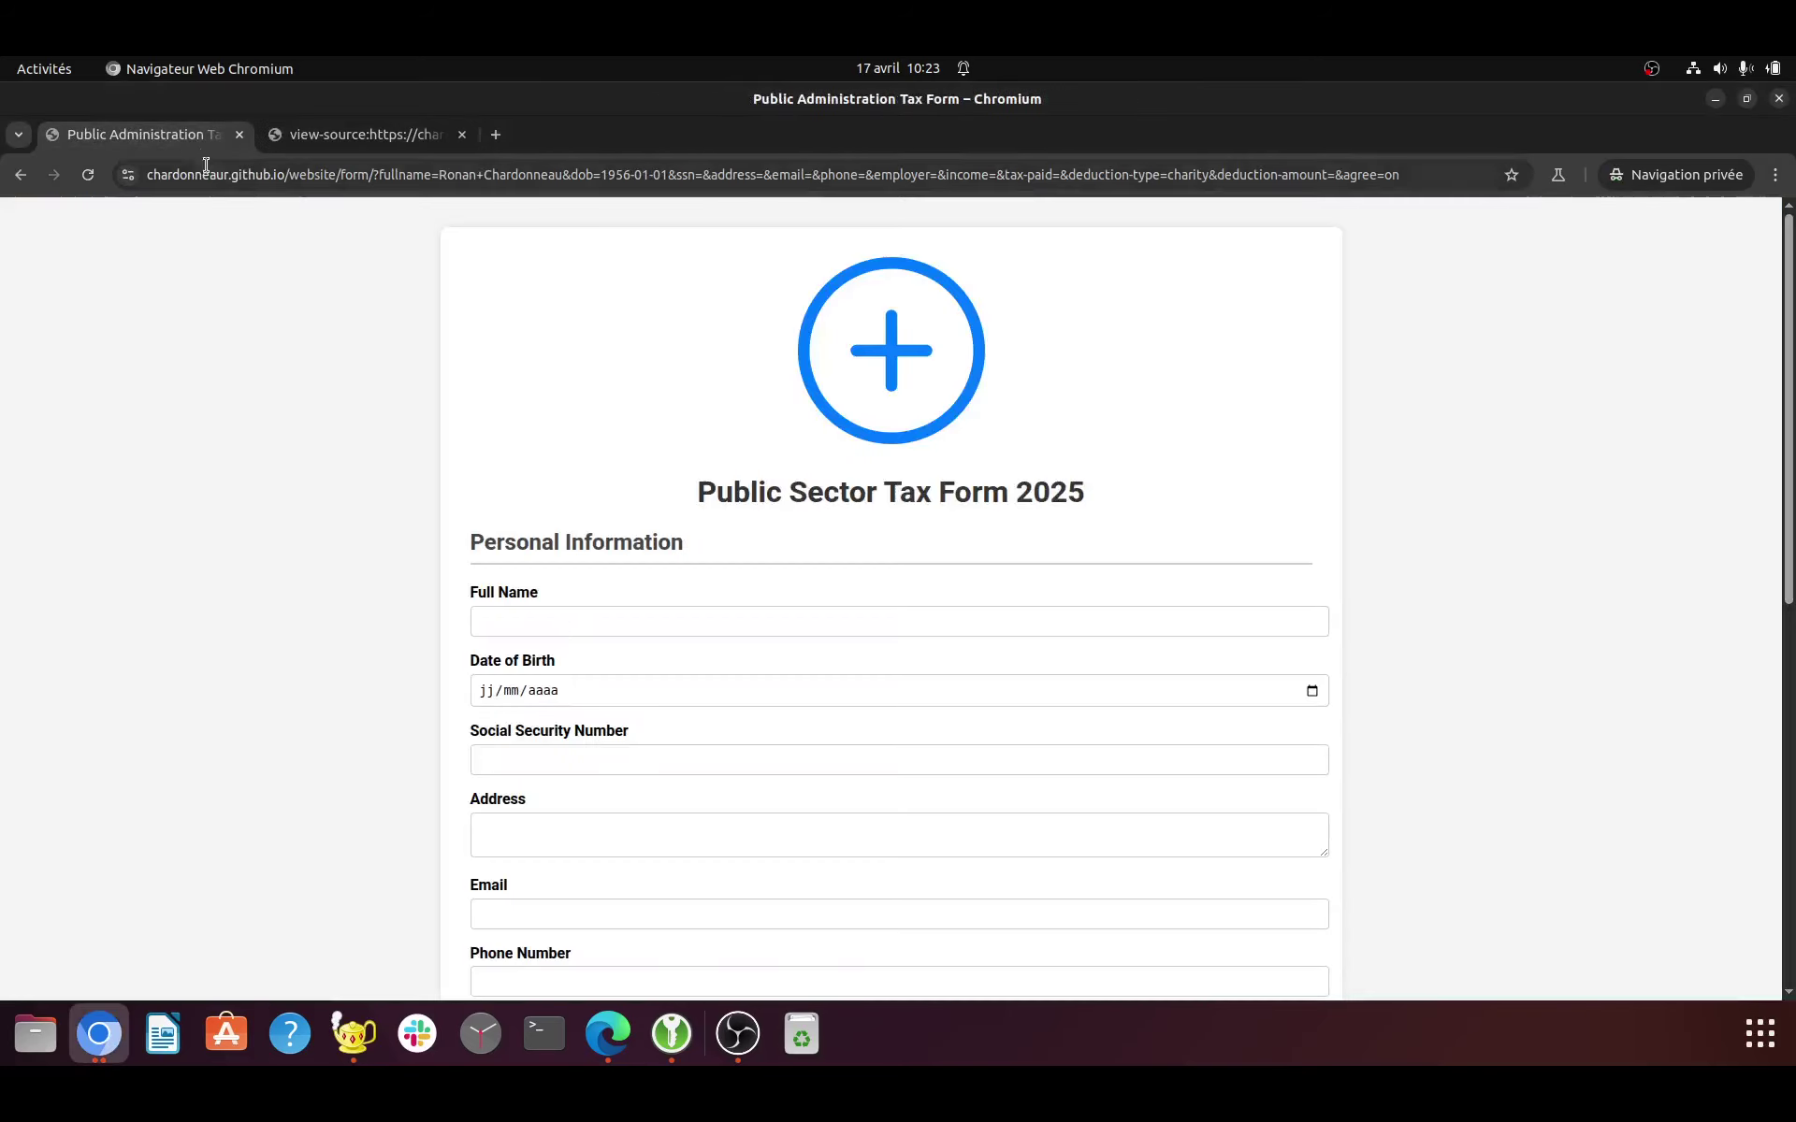
left_click(651, 610)
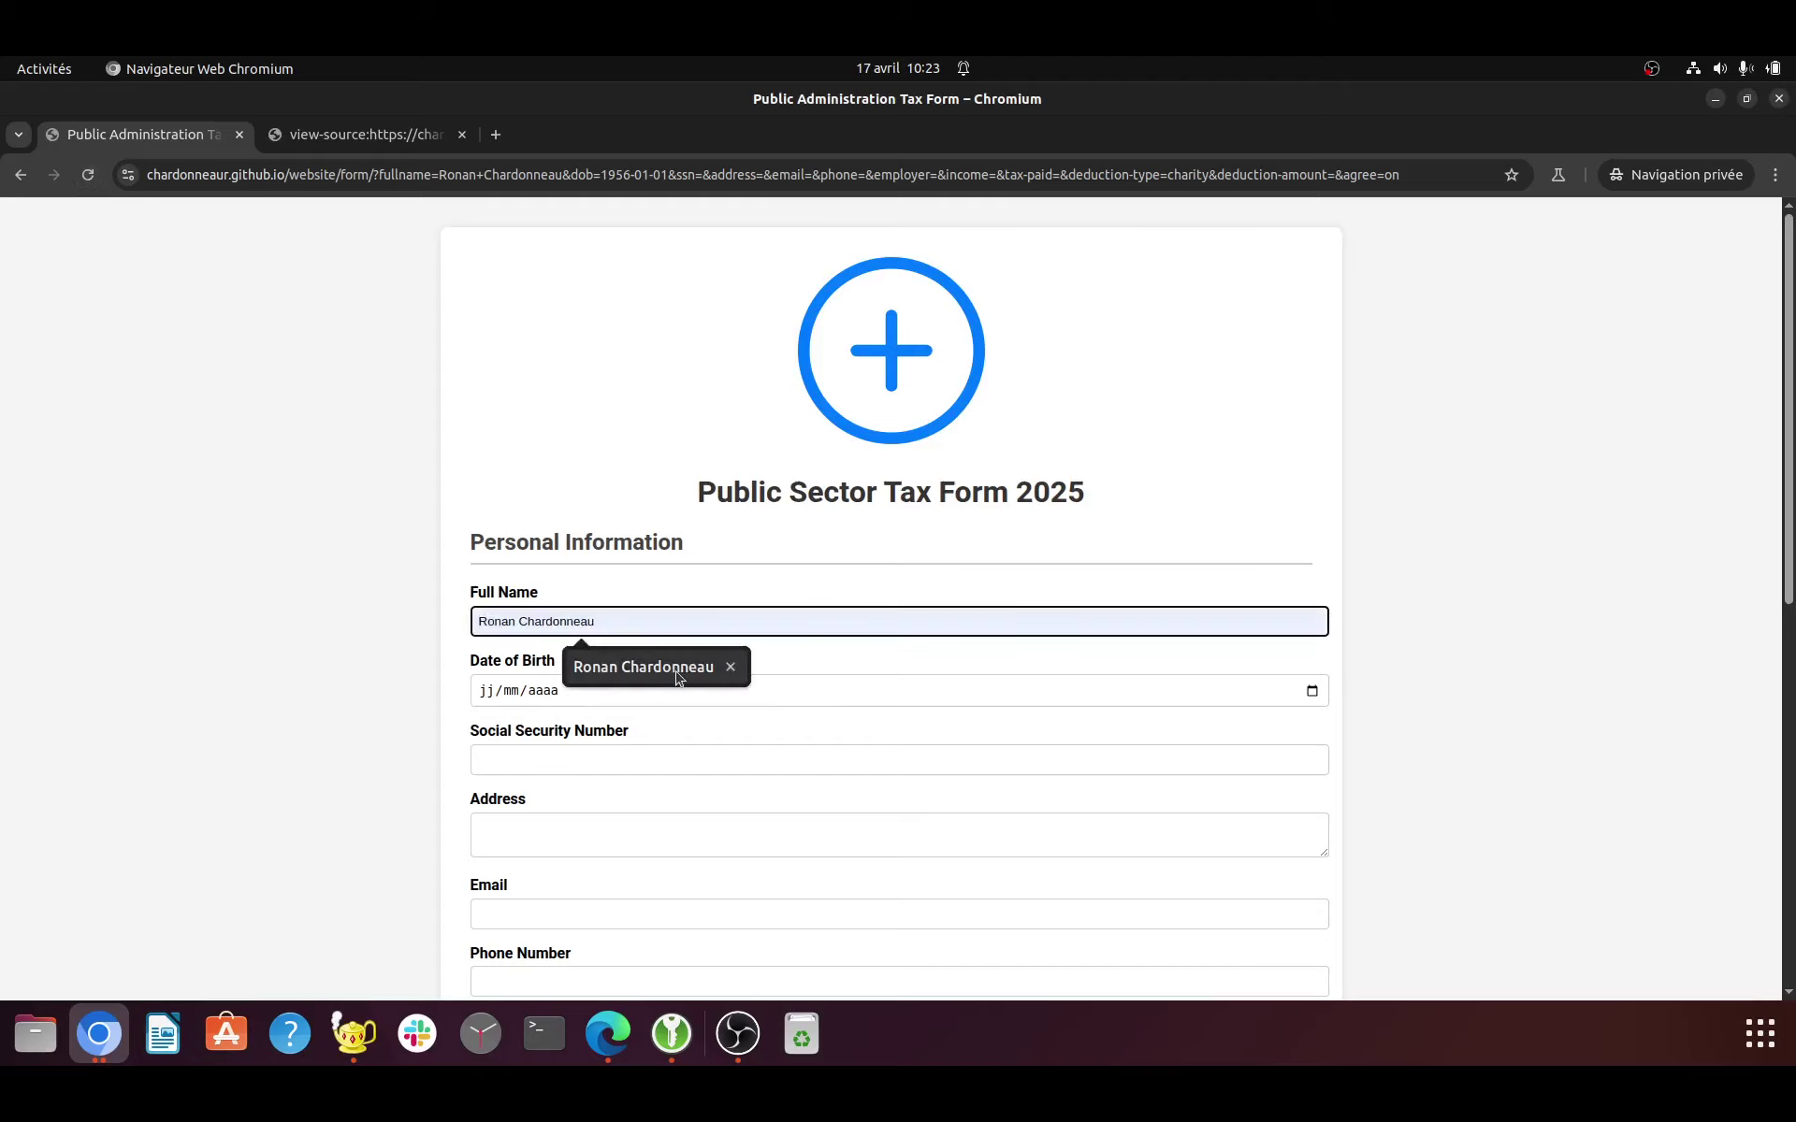
type("H")
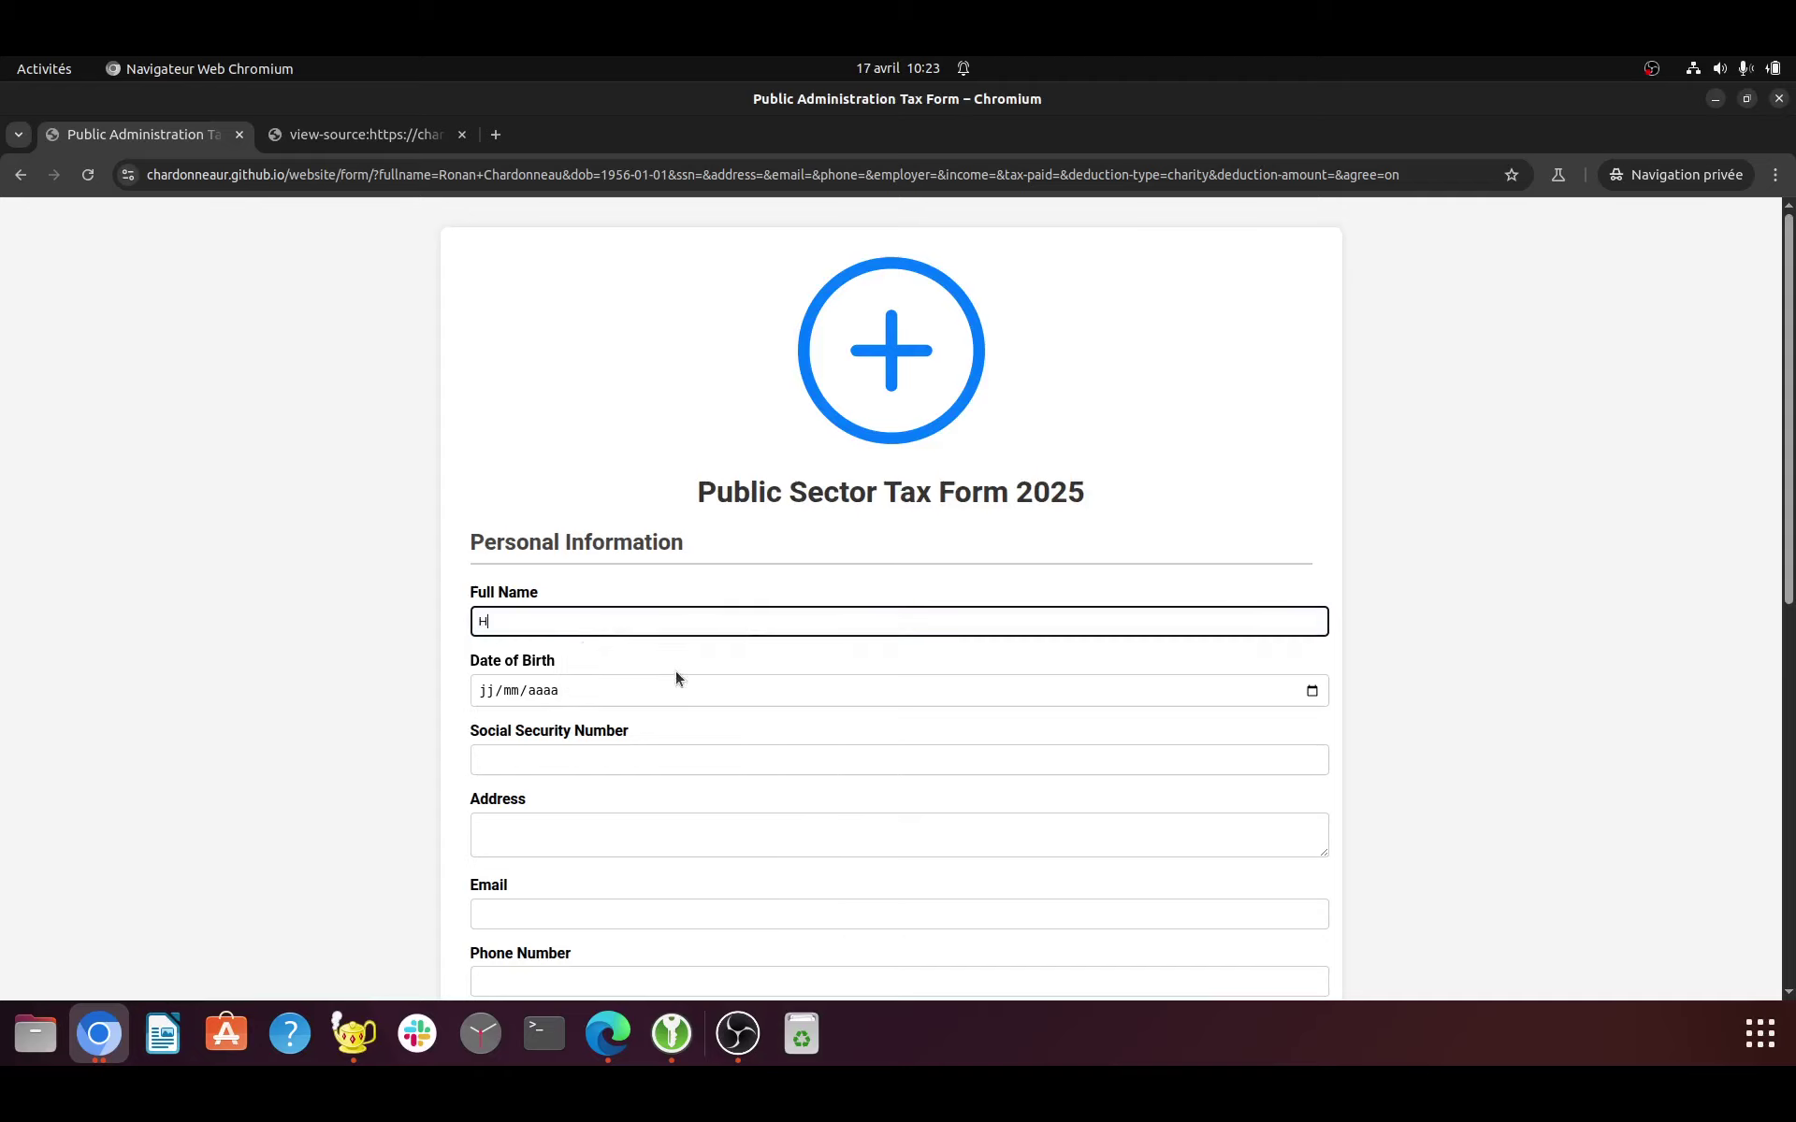
type("ello")
left_click(663, 697)
type("01/01/1980")
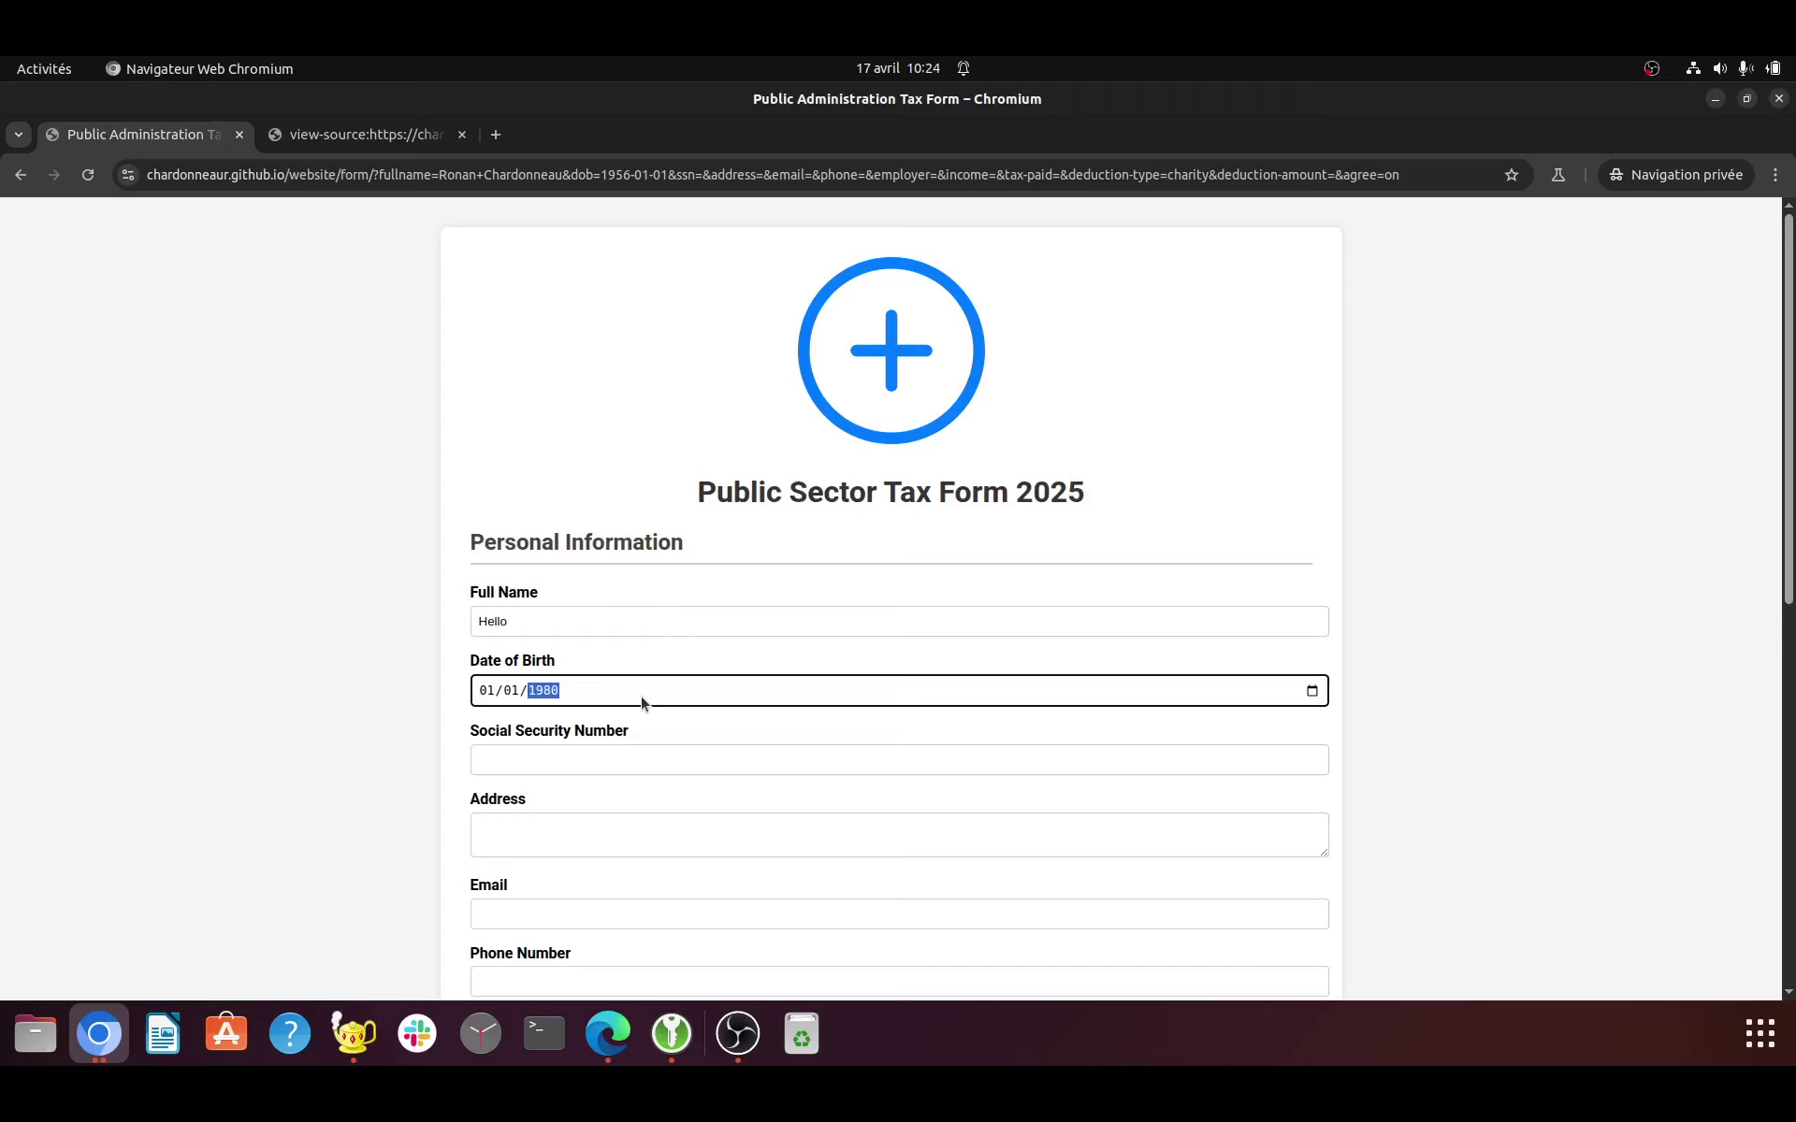
scroll(632, 696, "down", 2)
left_click(552, 645)
type("4545454")
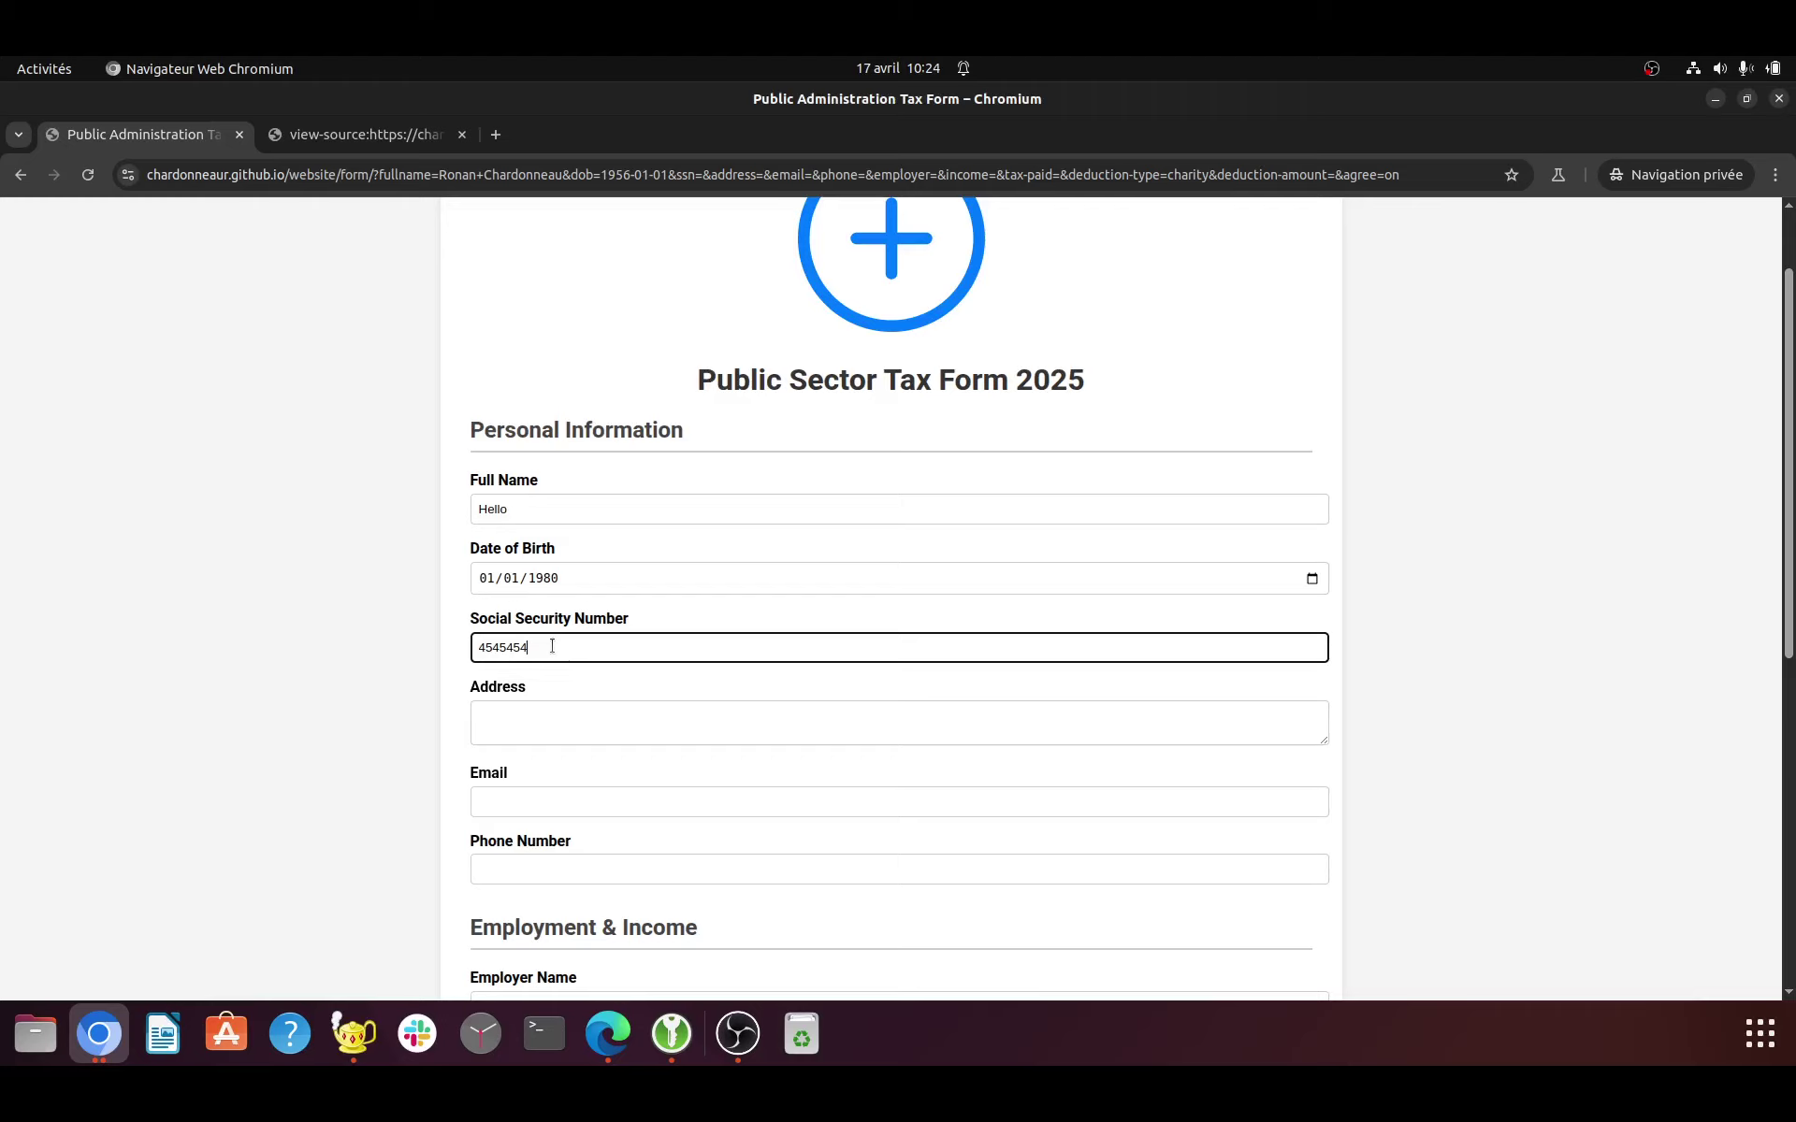
- Set the type of deduction to Medical, accept the declaration and submit the tax form
scroll(552, 645, "down", 10)
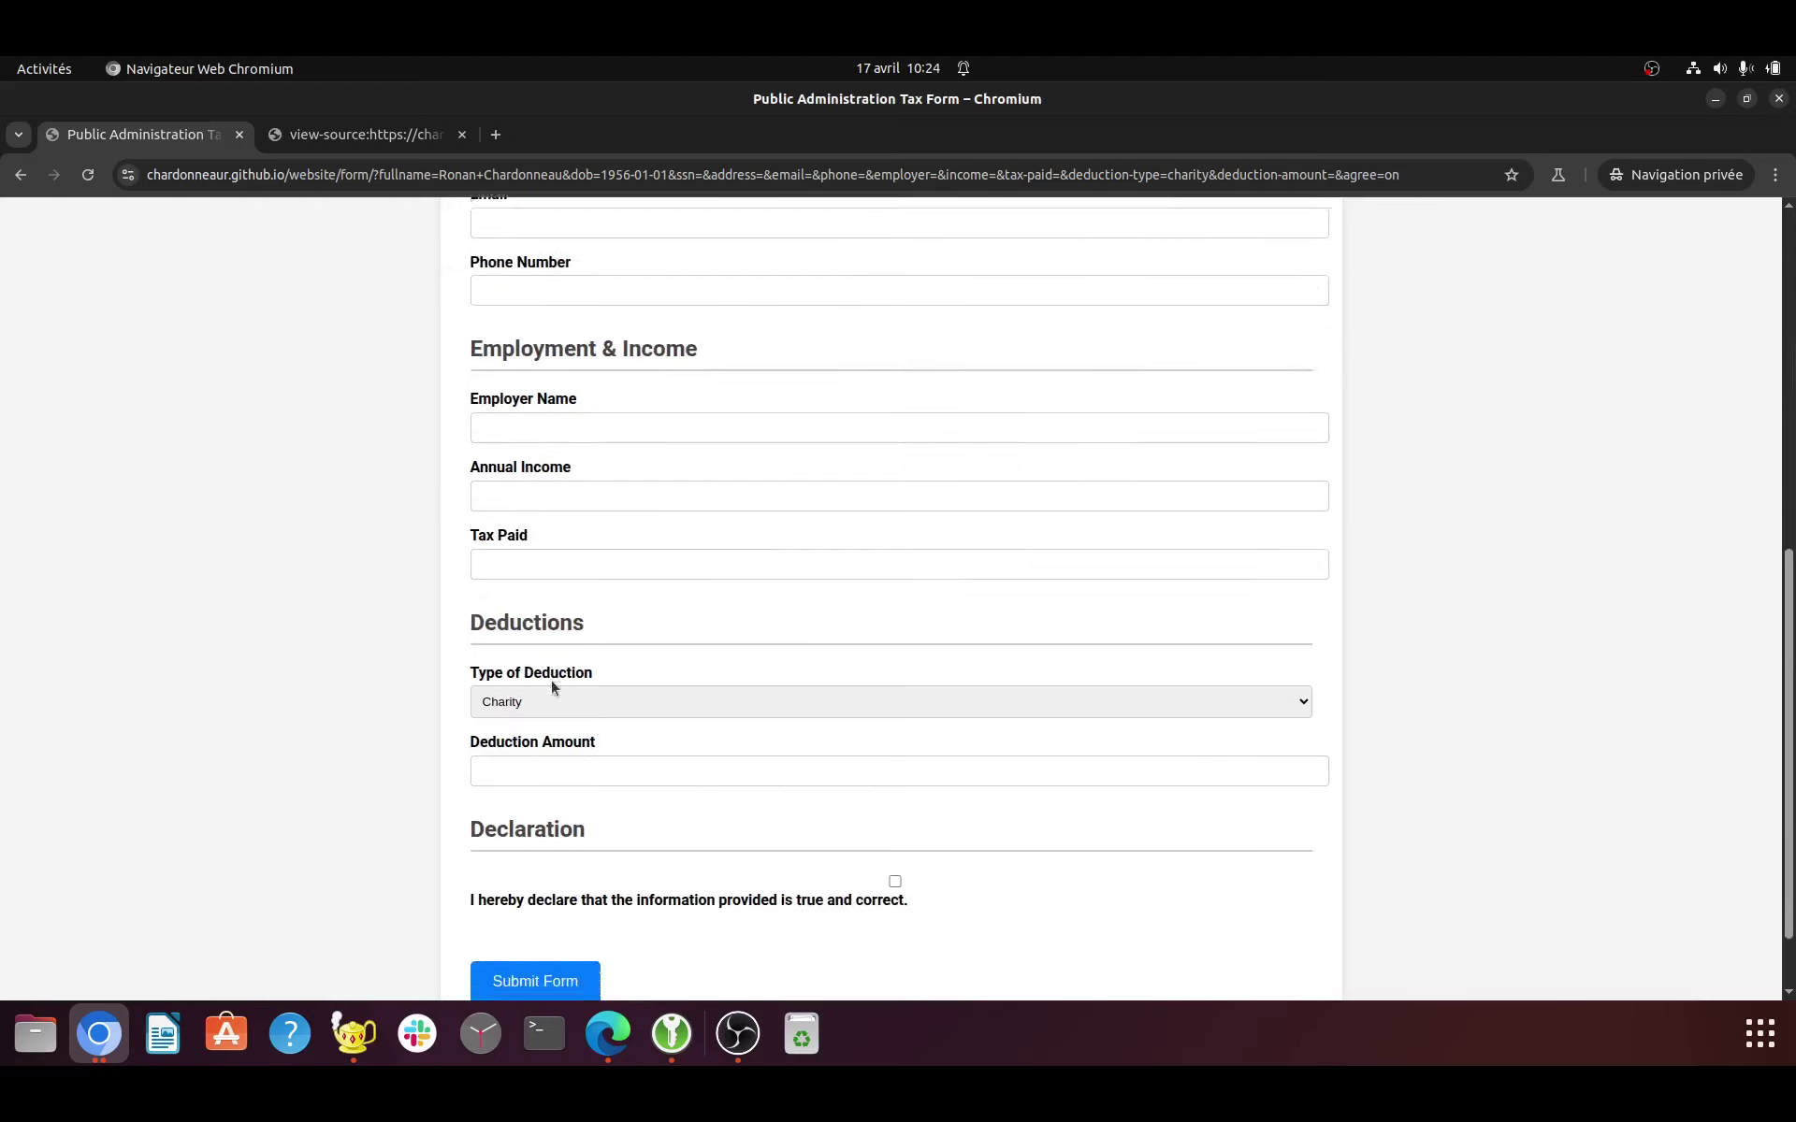
left_click(631, 616)
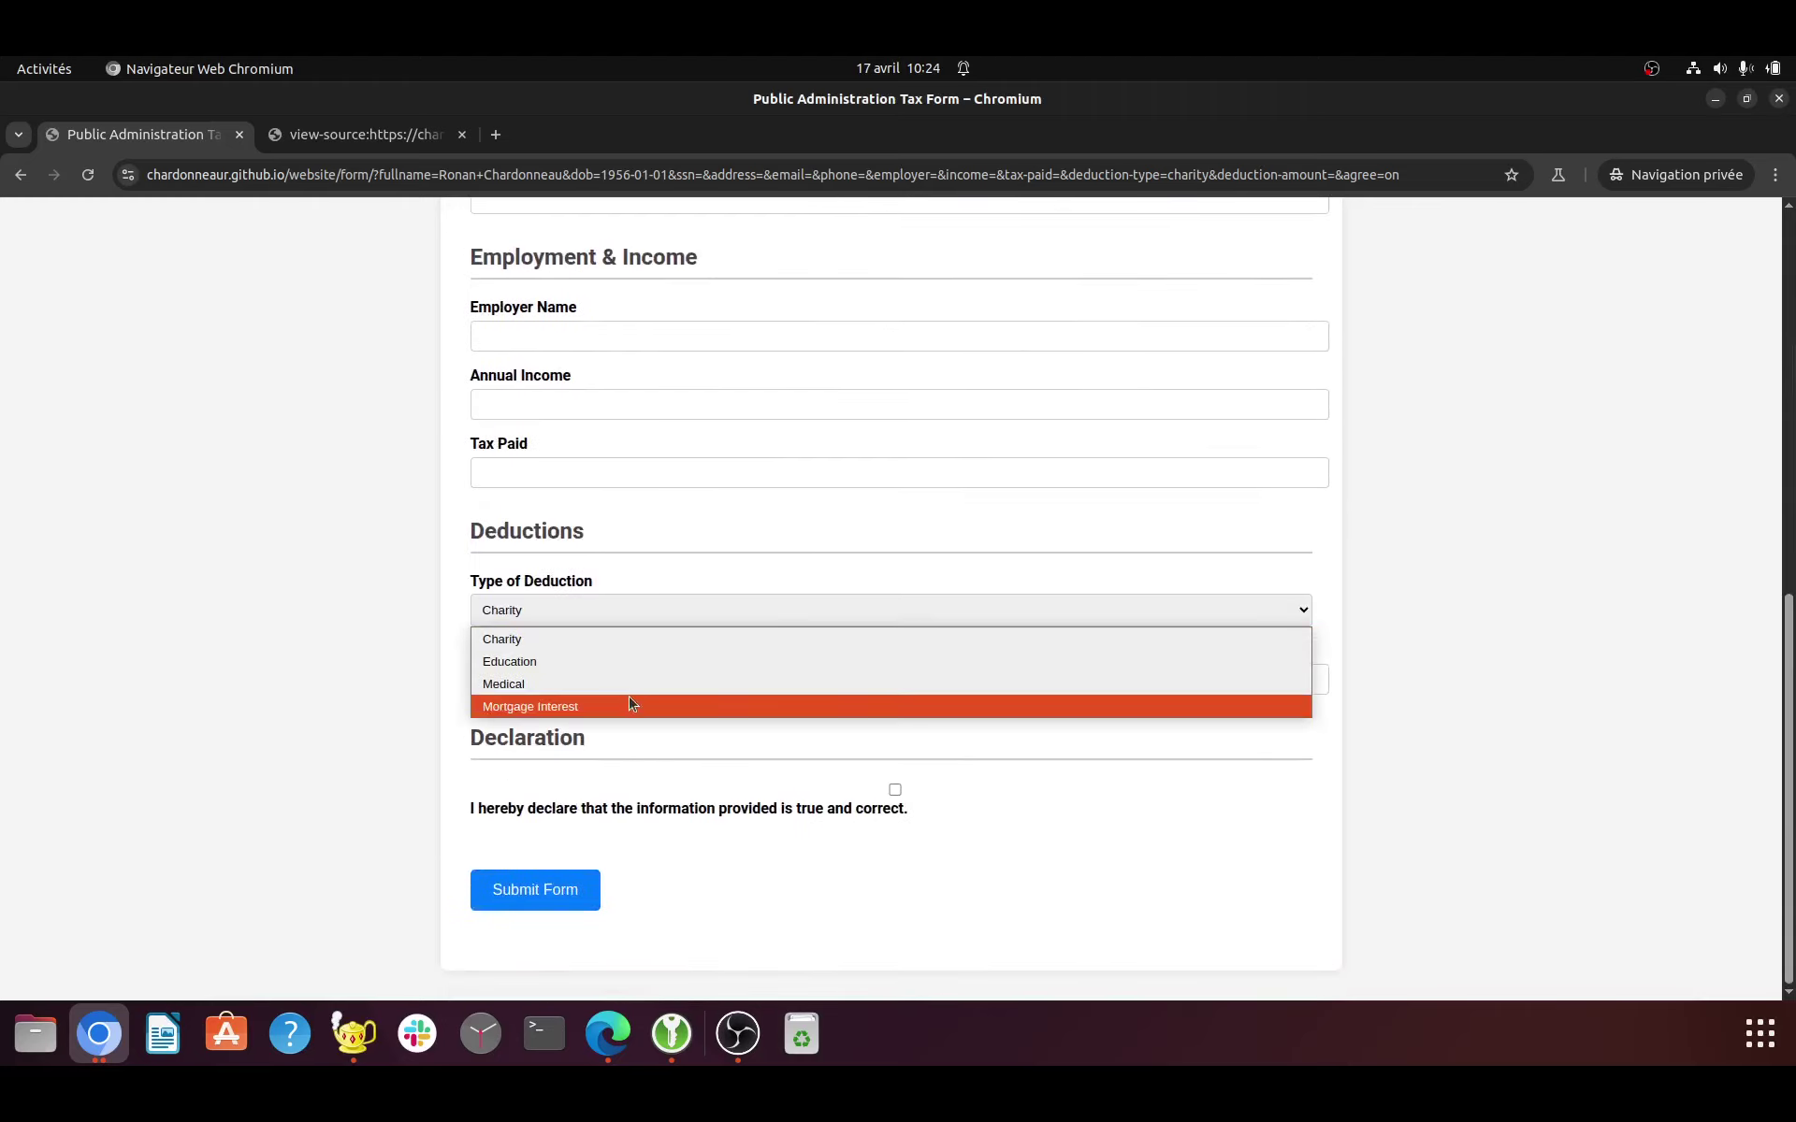
left_click(626, 689)
left_click(894, 792)
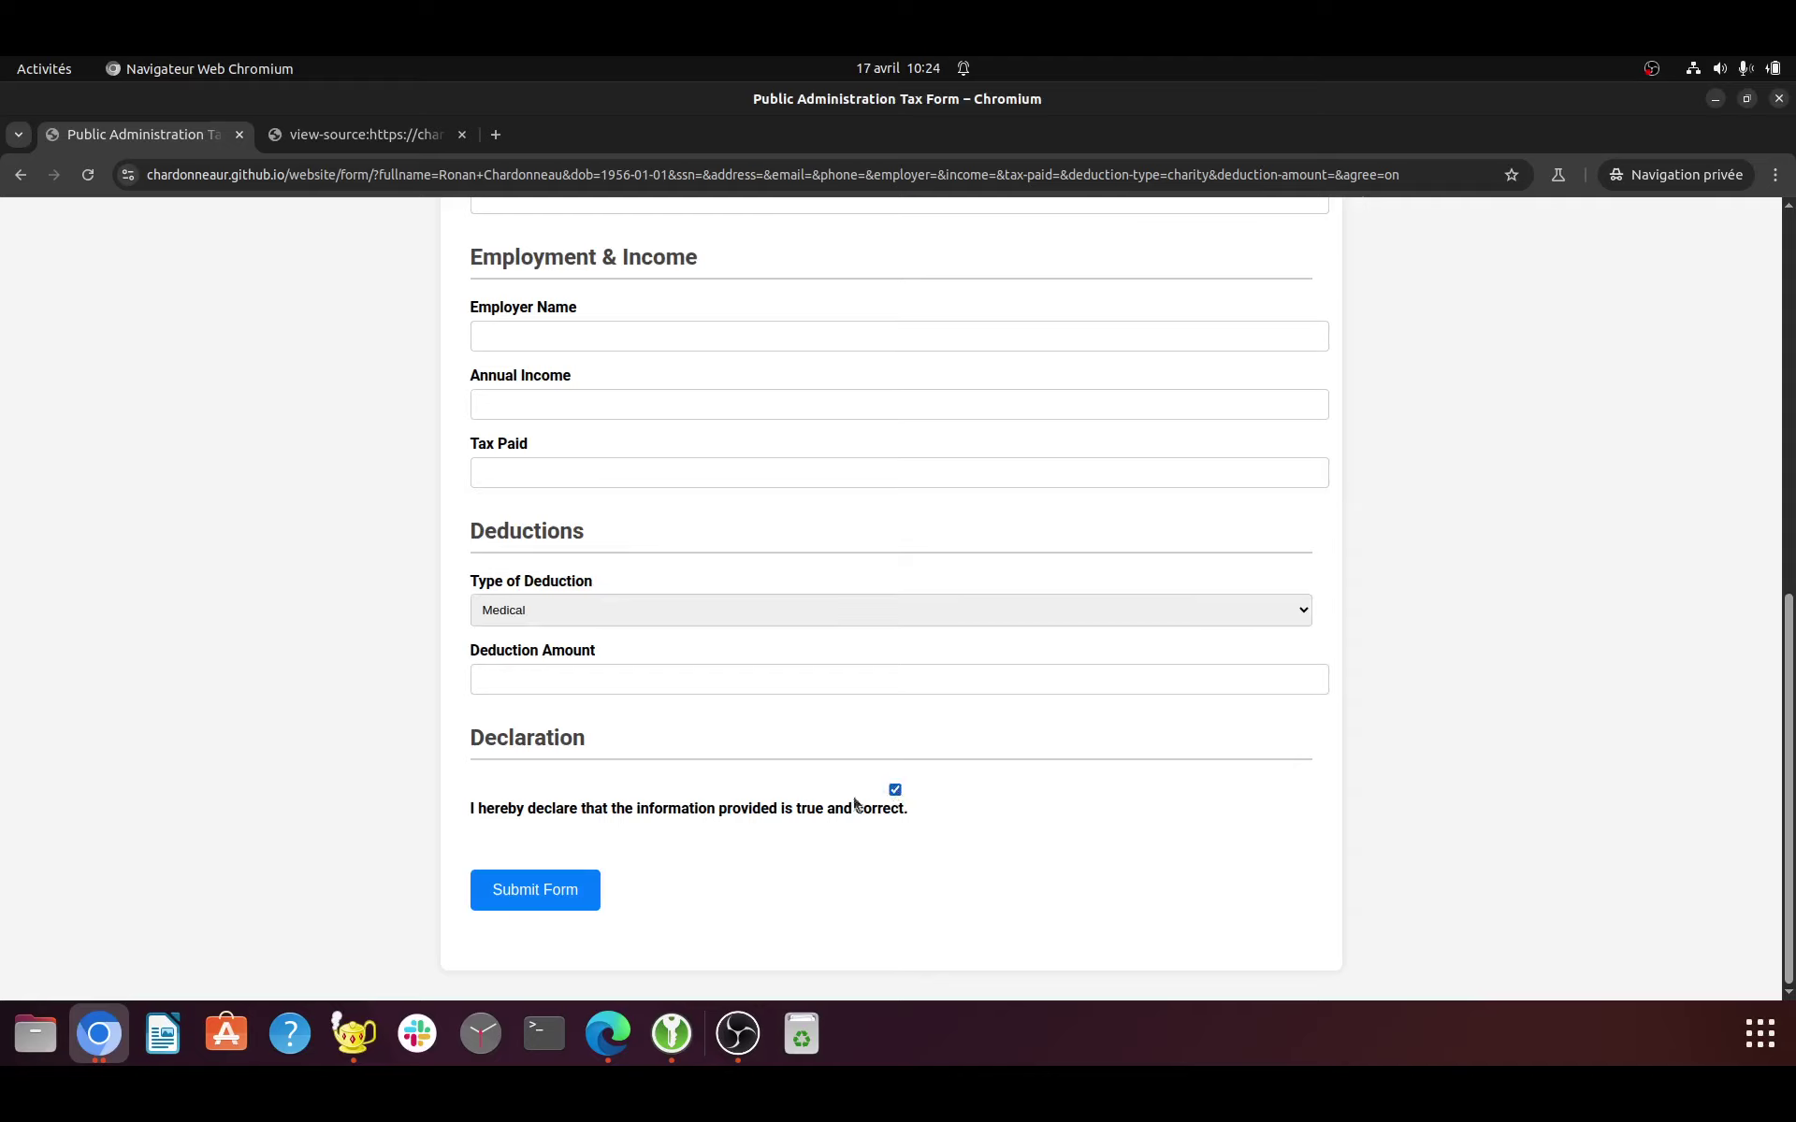
left_click(543, 897)
- Switch back to Matomo and examine the latest visit's form submission details in the Visits Log
key("alt+Tab")
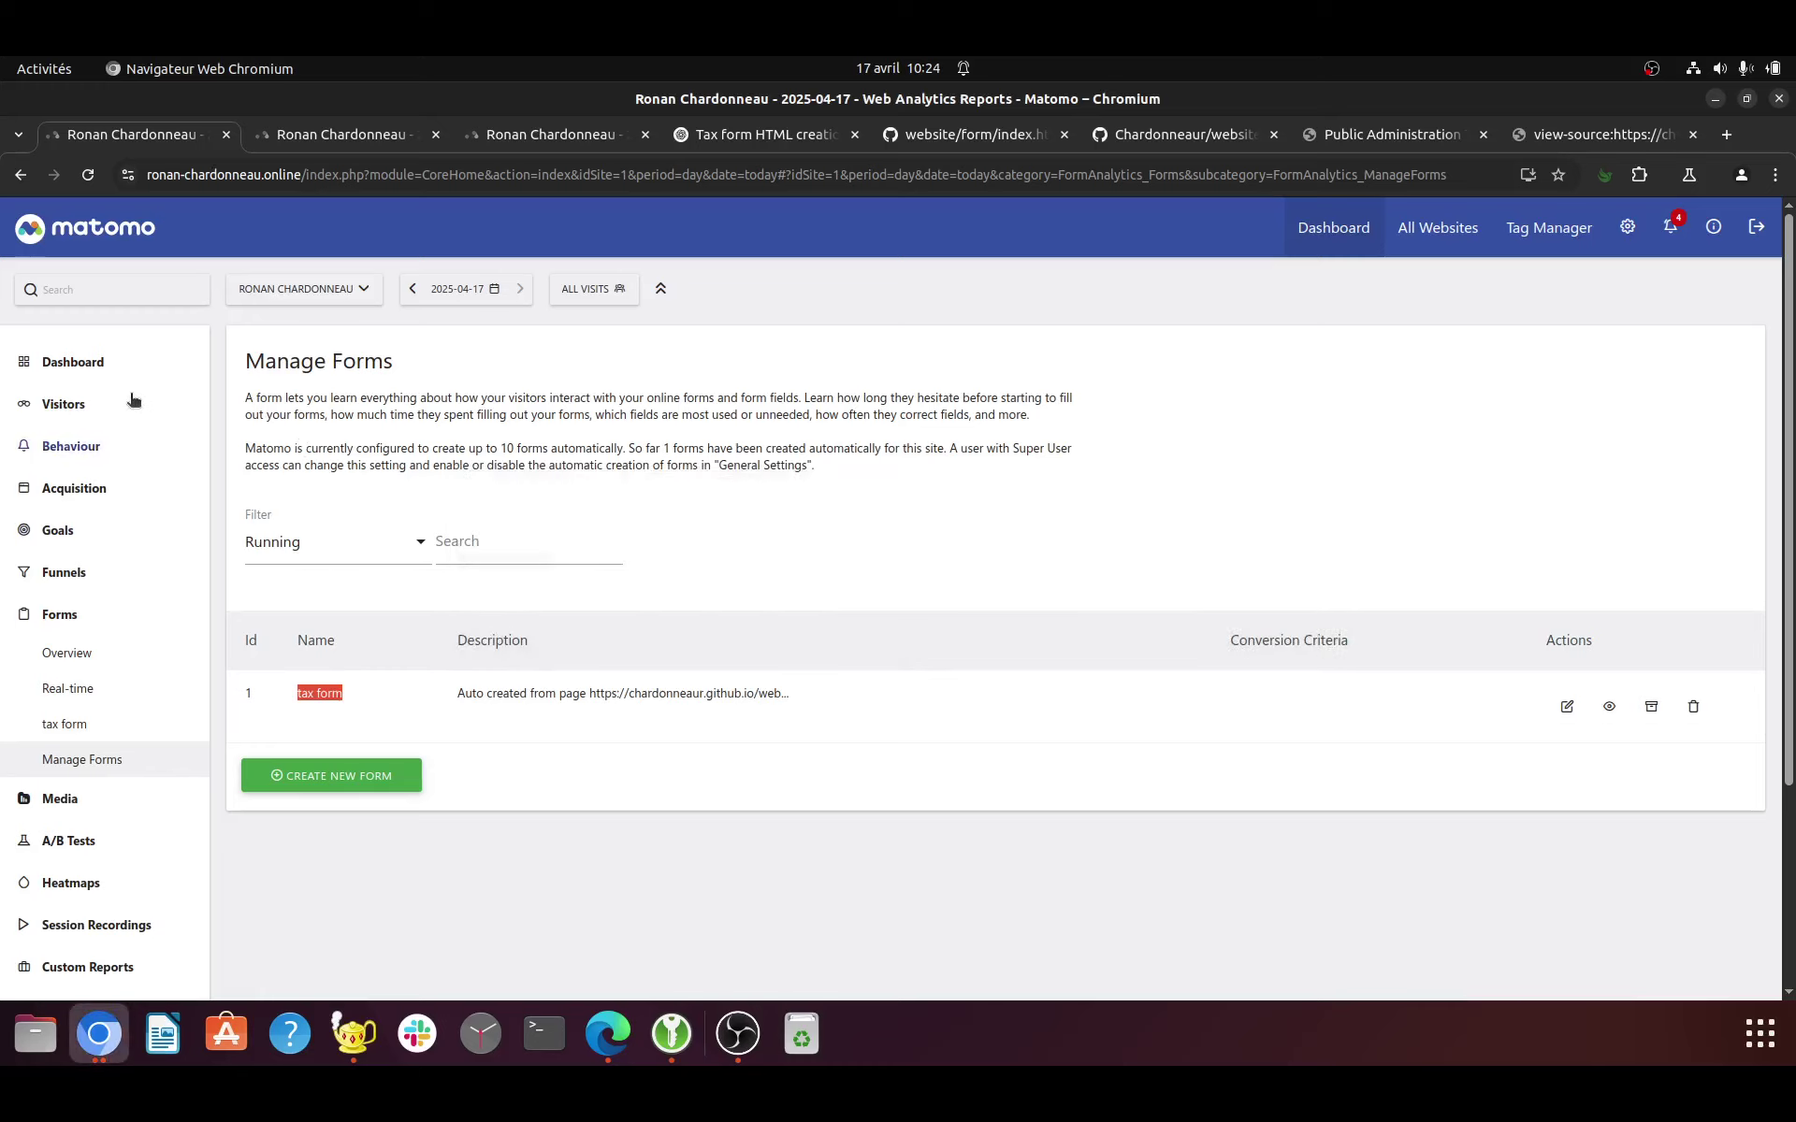
left_click(103, 404)
left_click(68, 478)
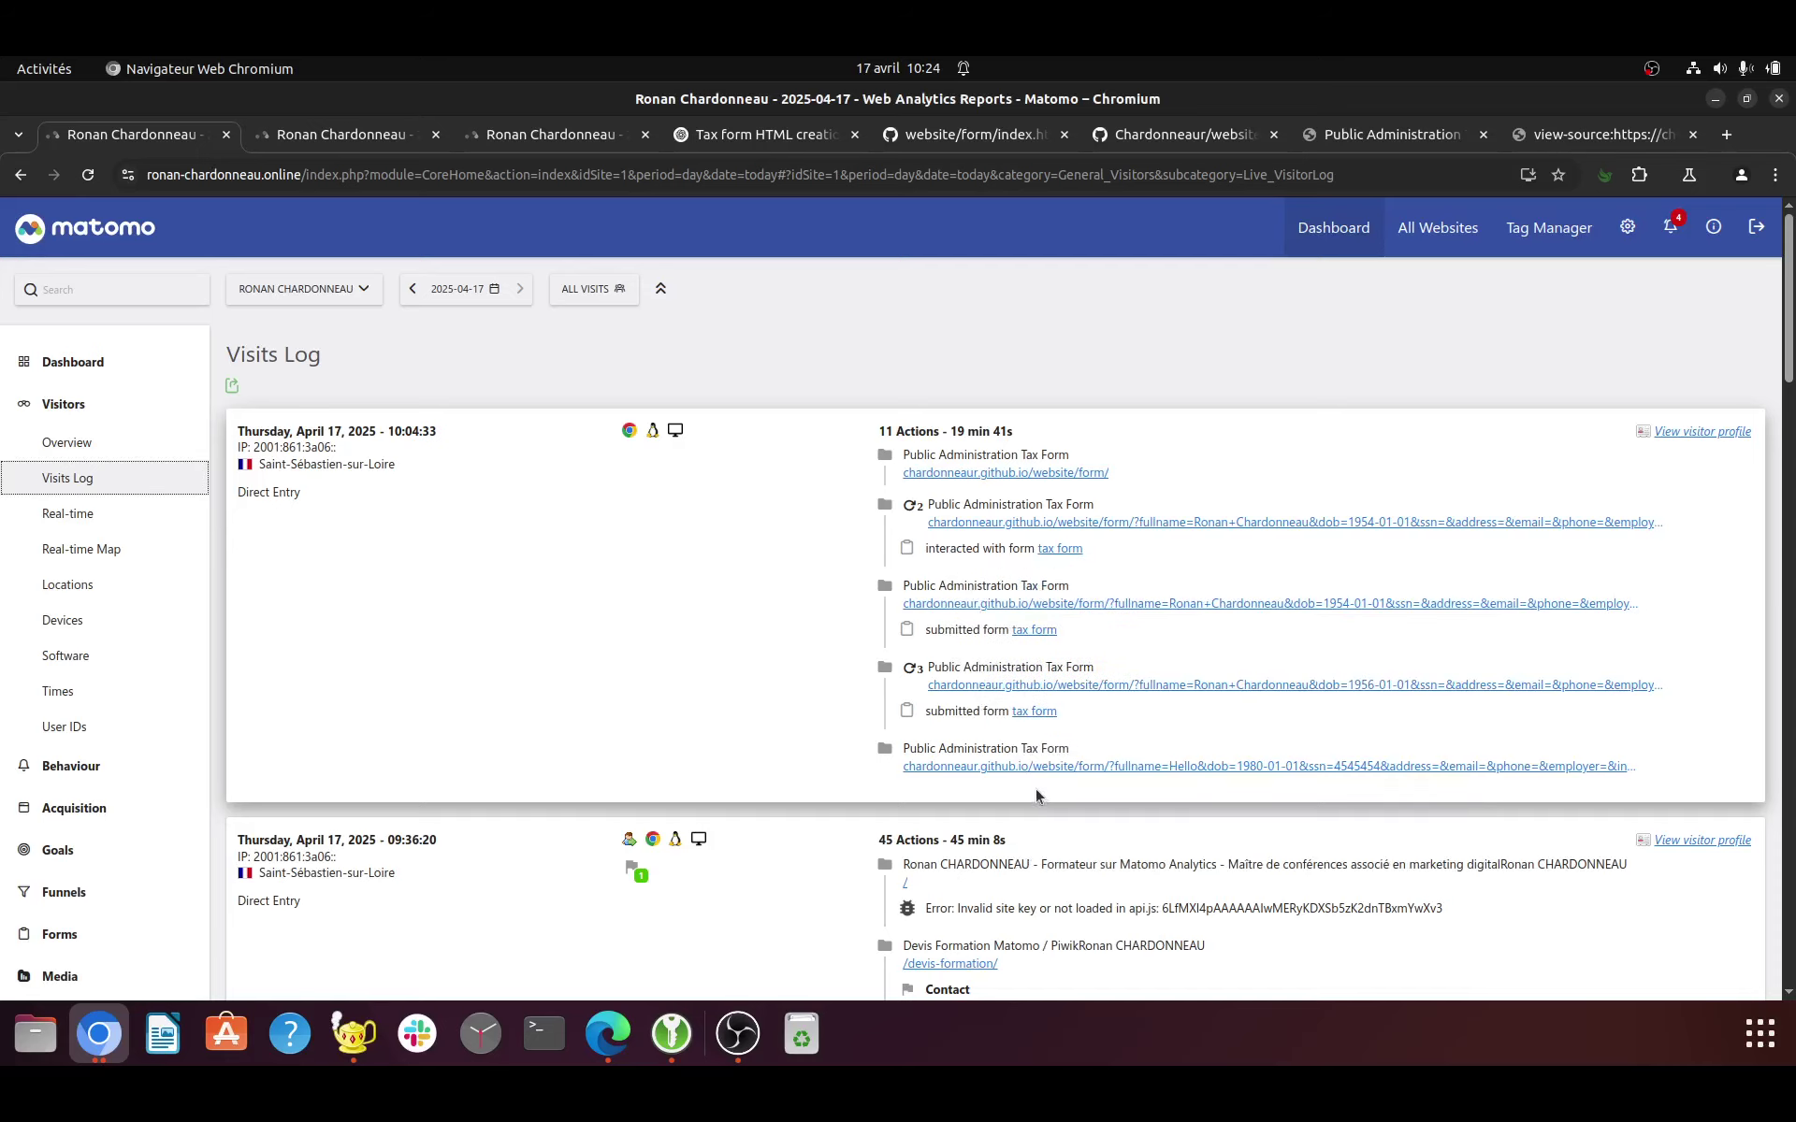
mouse_move(1020, 756)
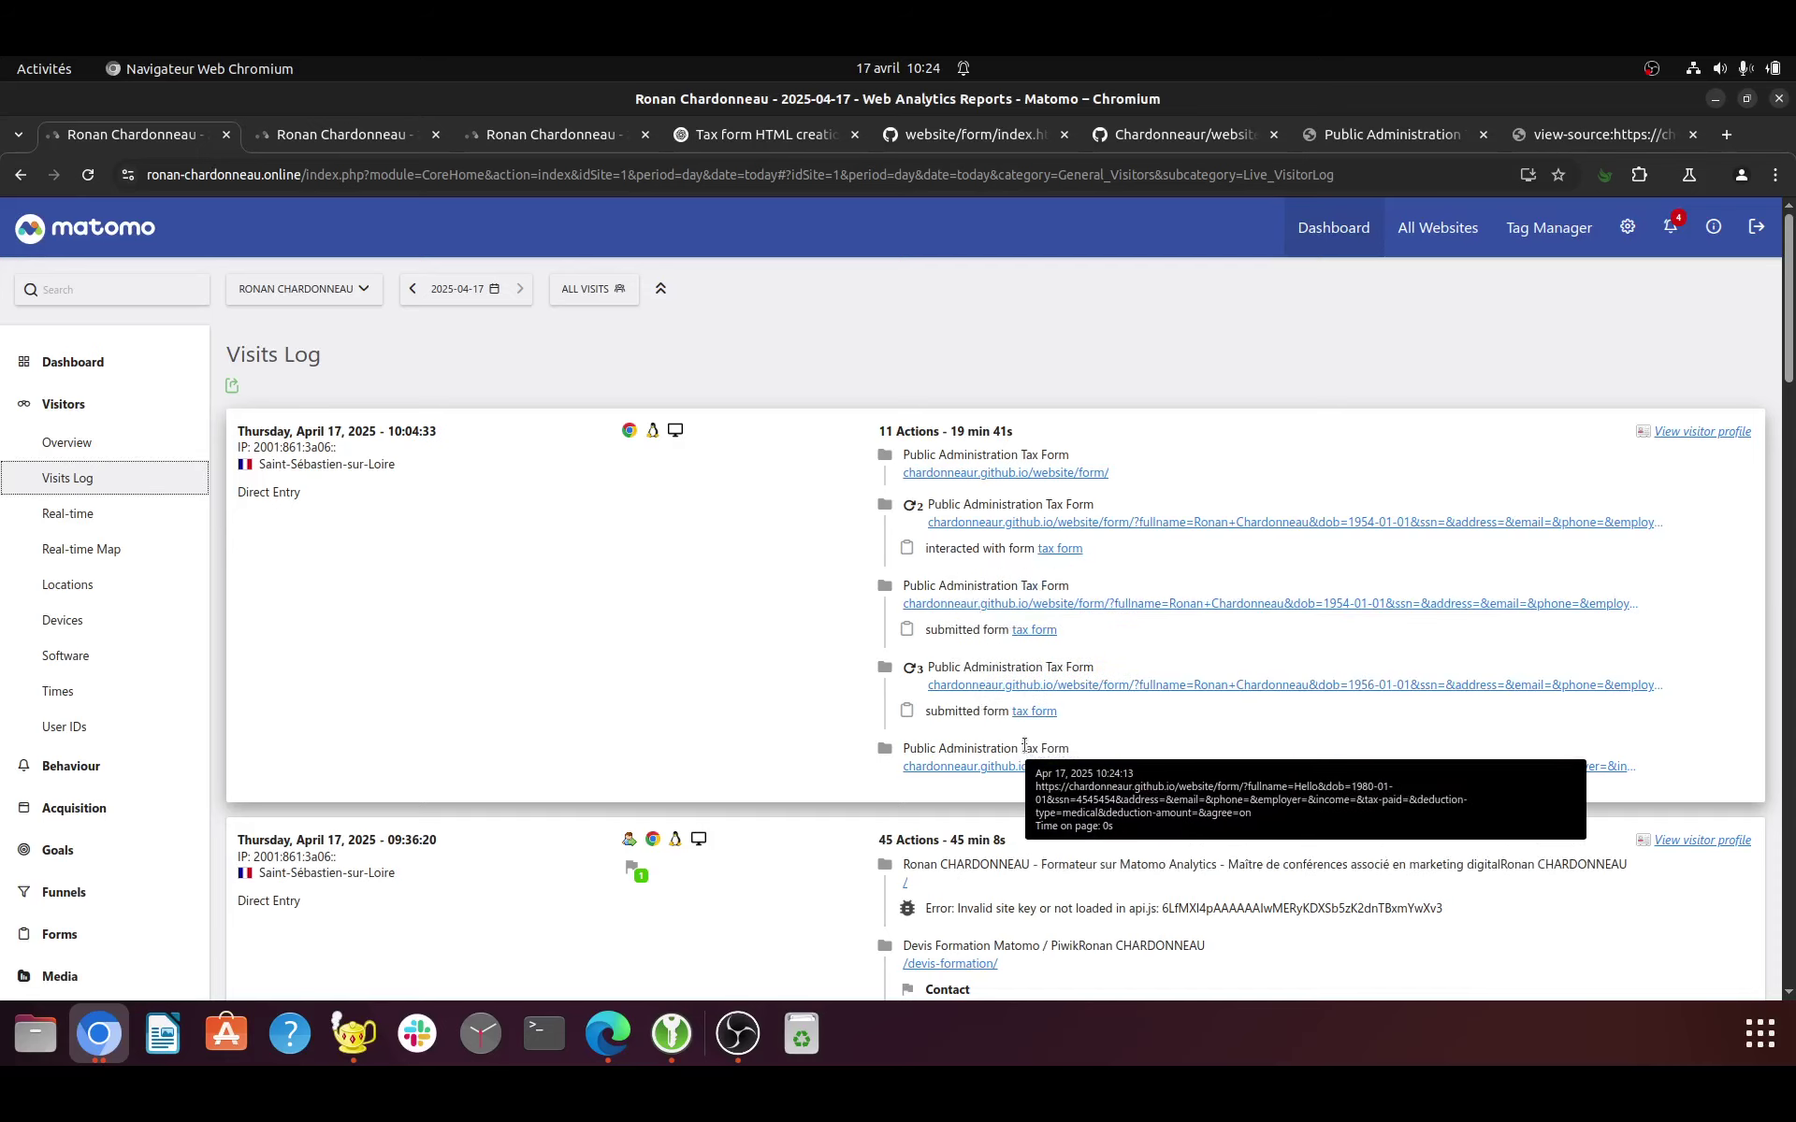
mouse_move(1023, 713)
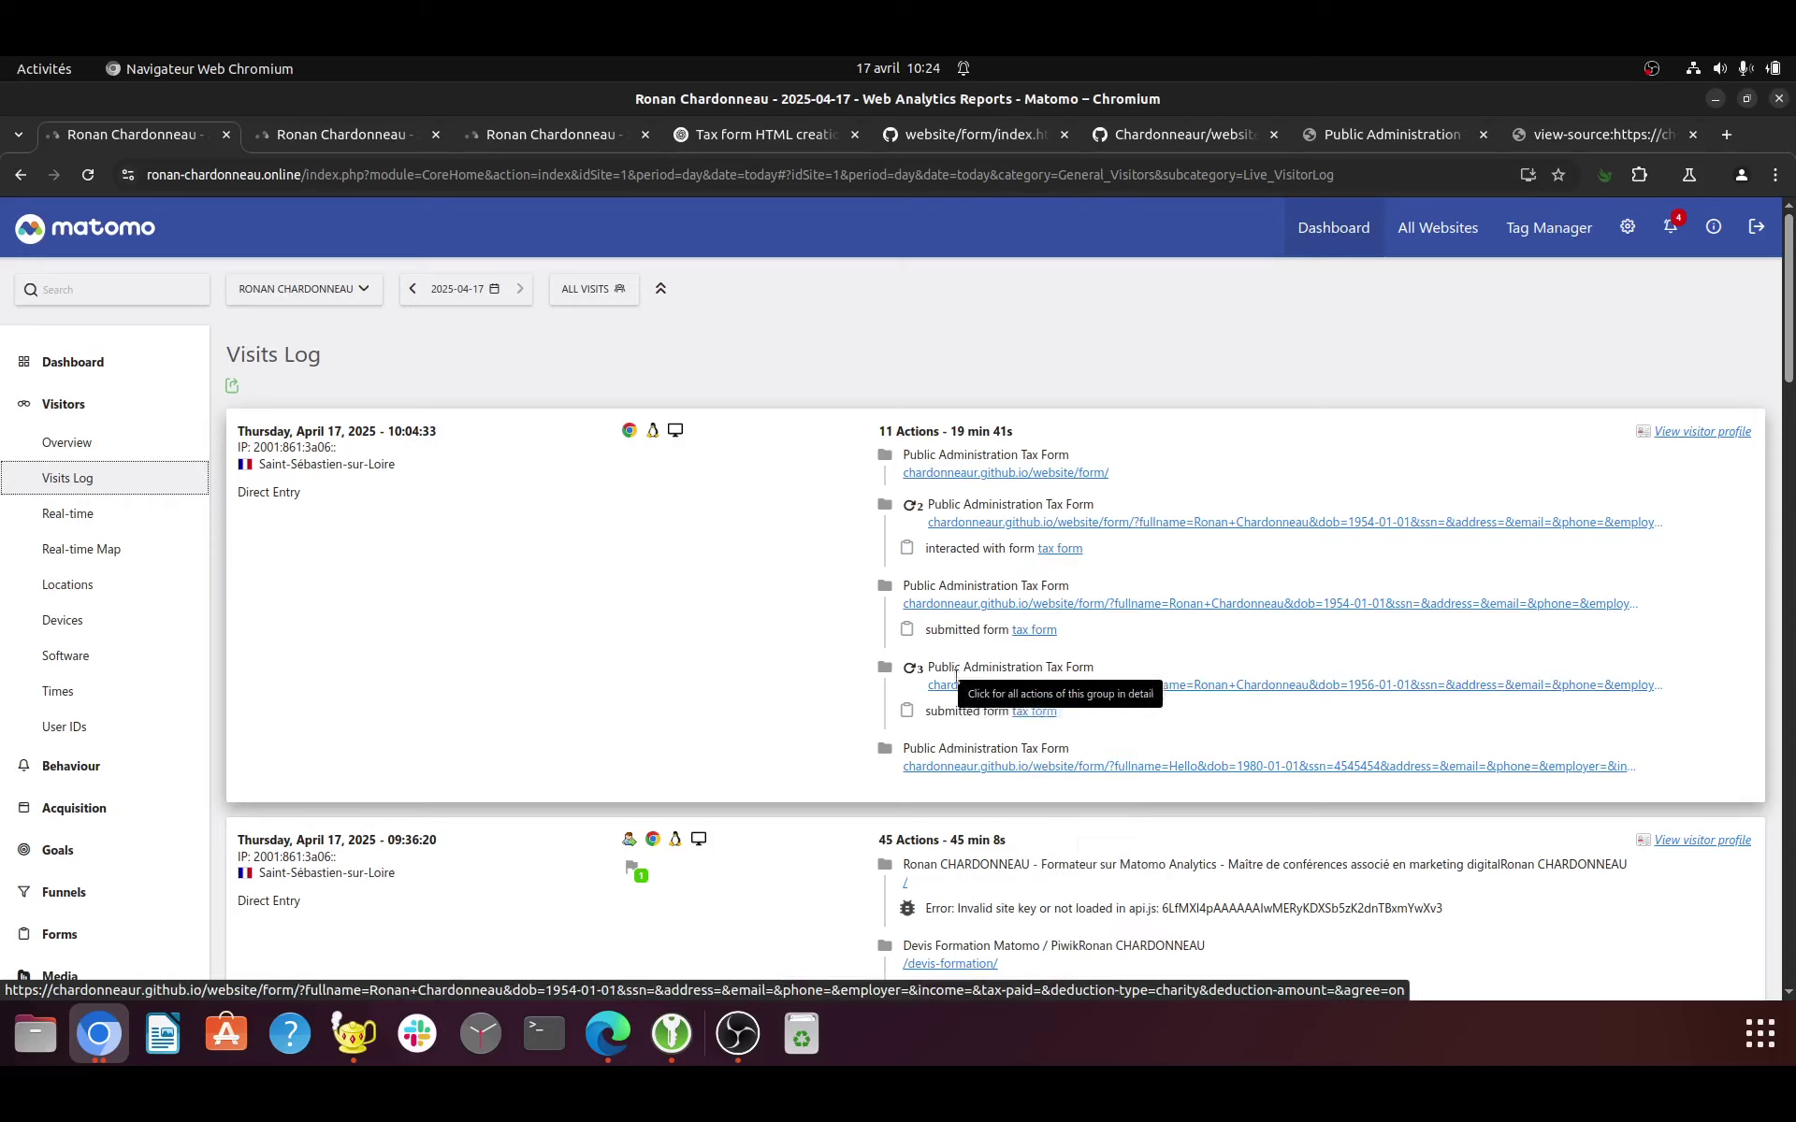
left_click(937, 707)
left_click_drag(936, 709, 994, 710)
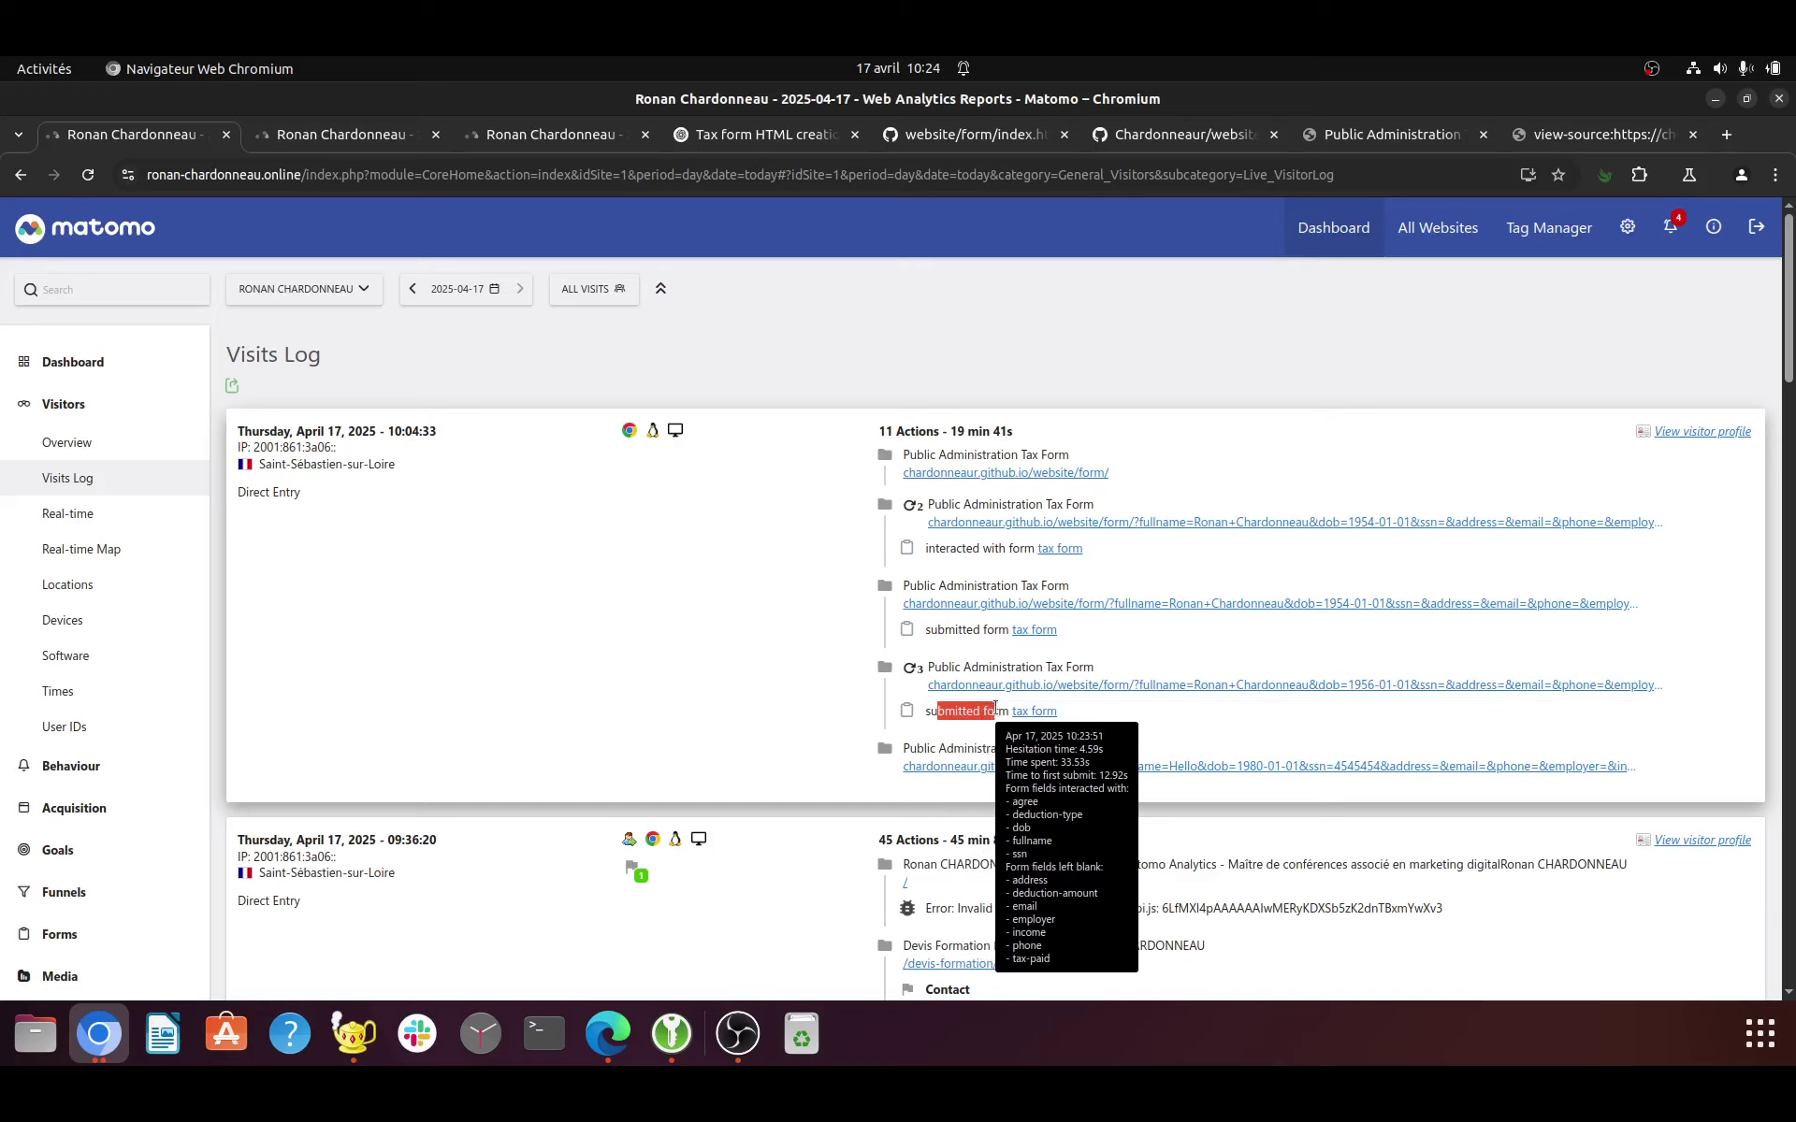
- Open the tax form's analytics report and review its evolution graph, Forms Overview and Page URLs
left_click(110, 404)
left_click(89, 617)
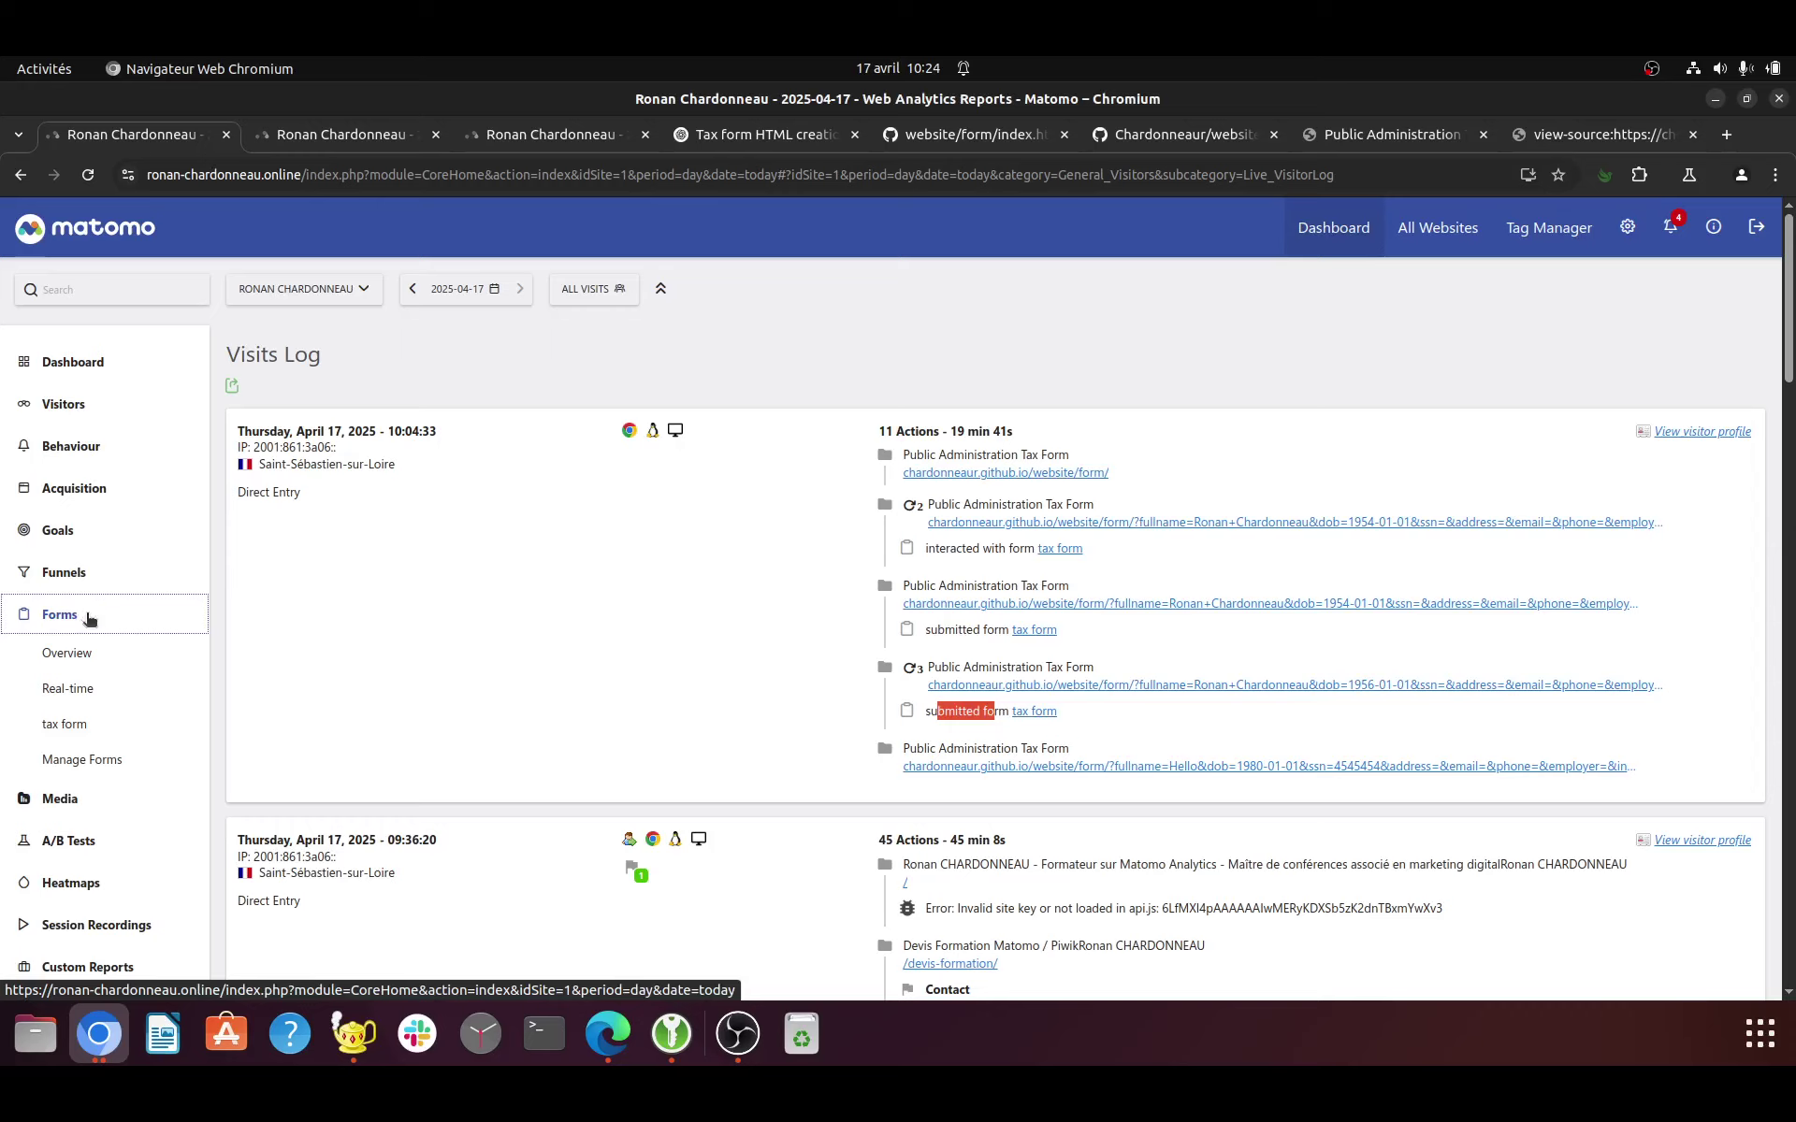
left_click(100, 724)
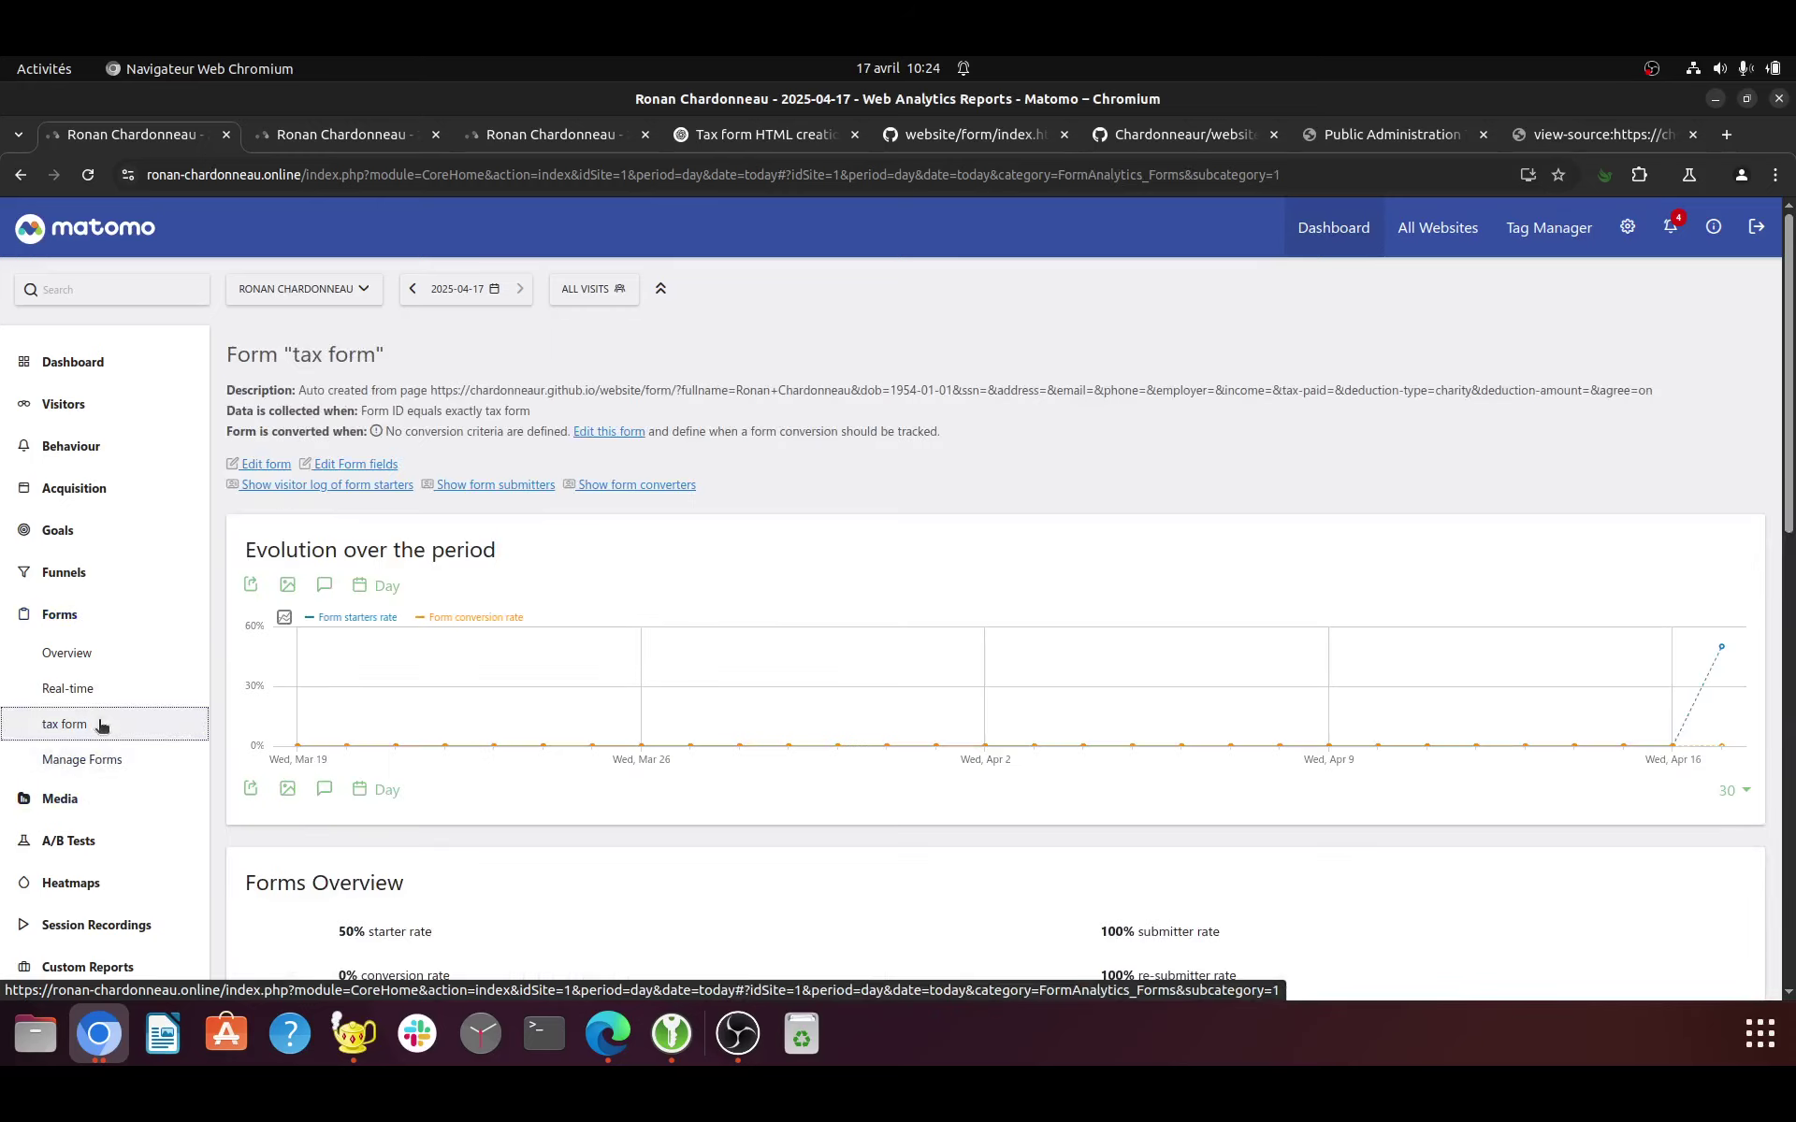
mouse_move(1726, 659)
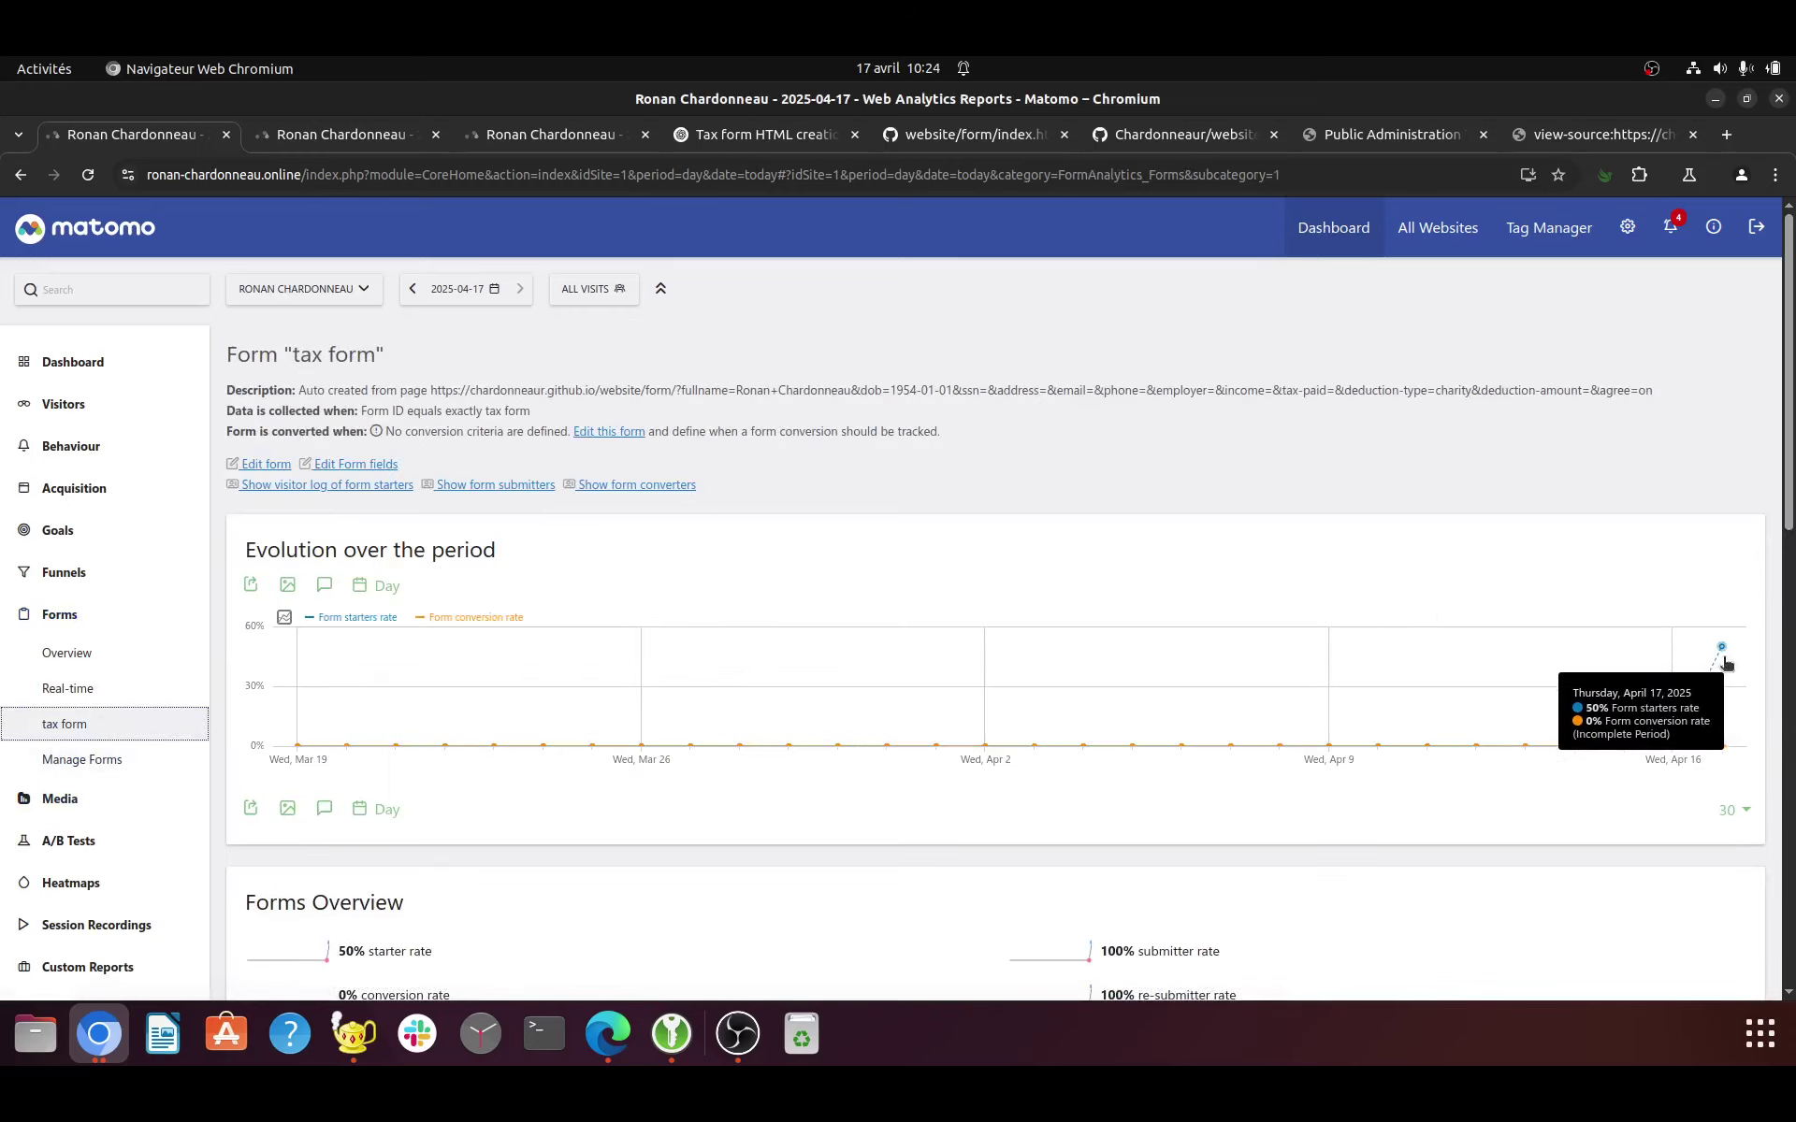
scroll(1203, 673, "down", 3)
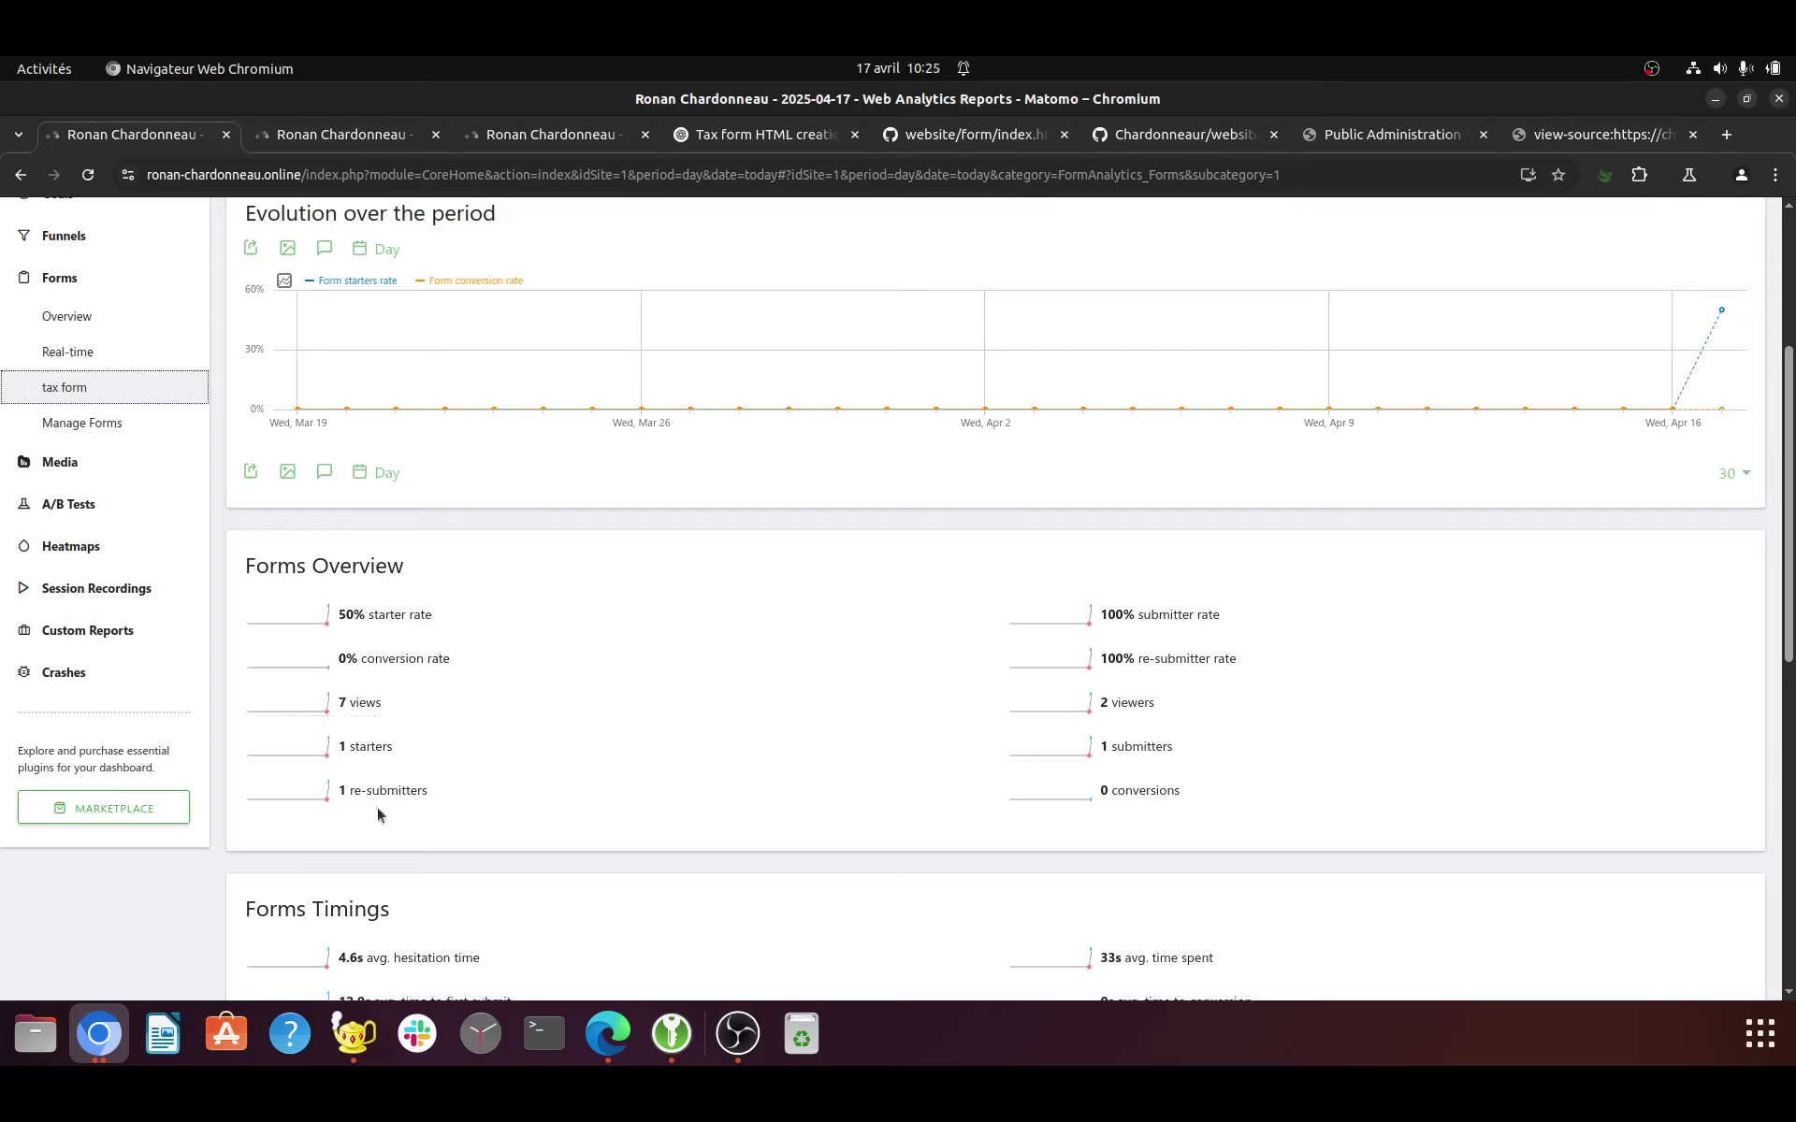
scroll(674, 702, "down", 10)
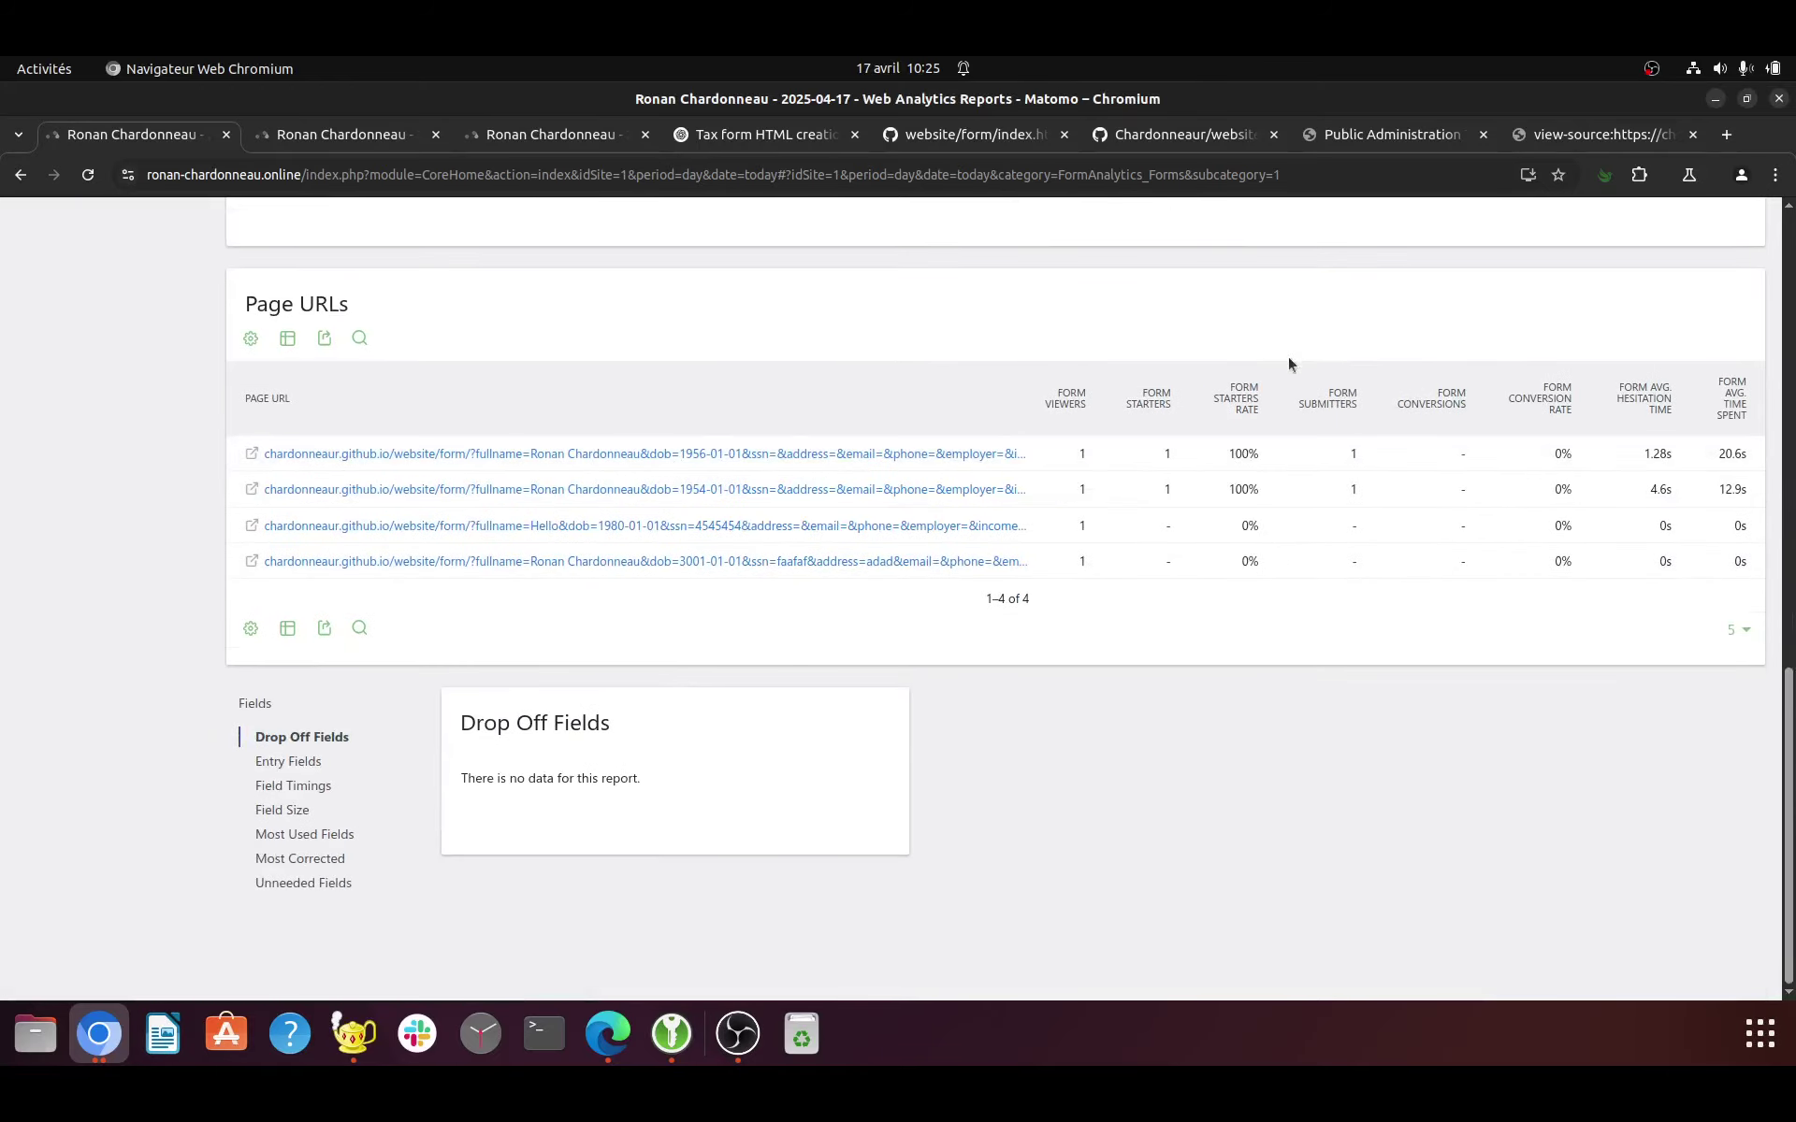
- Review the tax form's Entry Fields, Most Used Fields and Most Corrected reports, and return to its Forms Overview
left_click(284, 764)
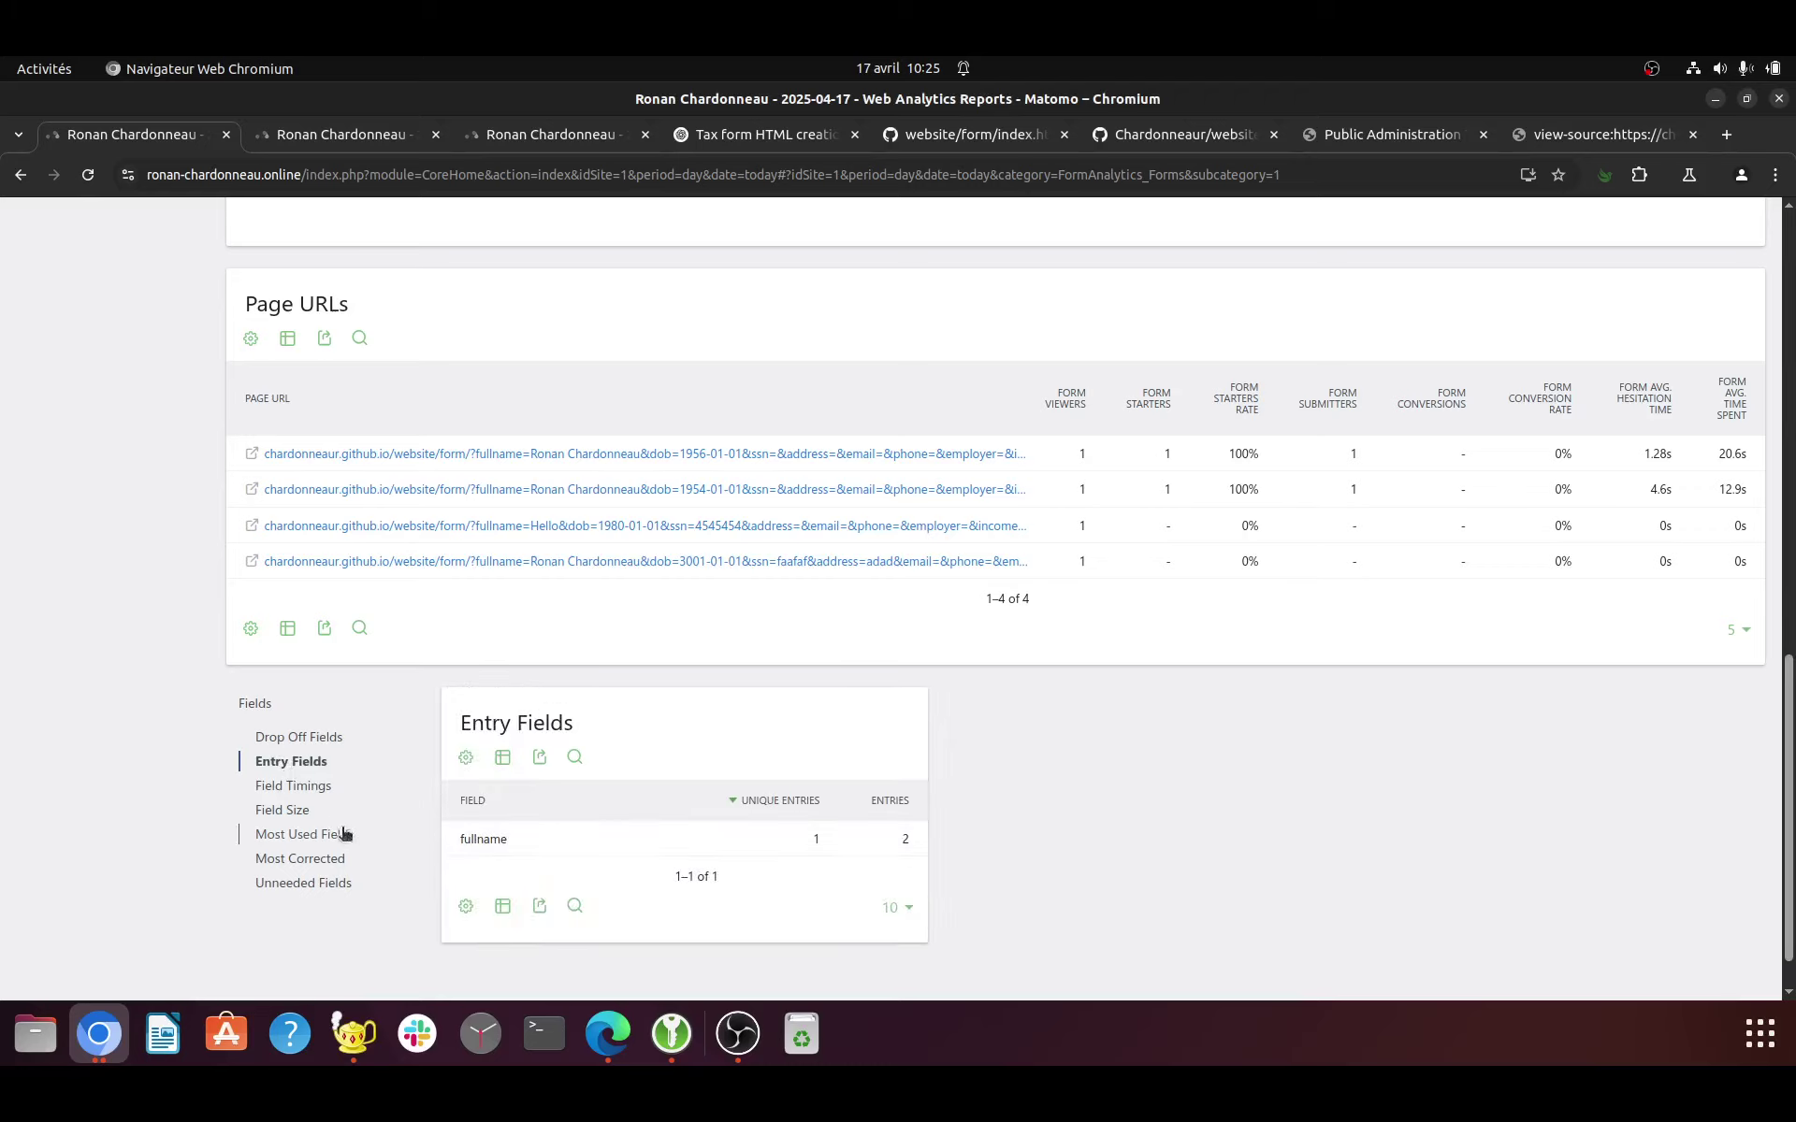
left_click(317, 841)
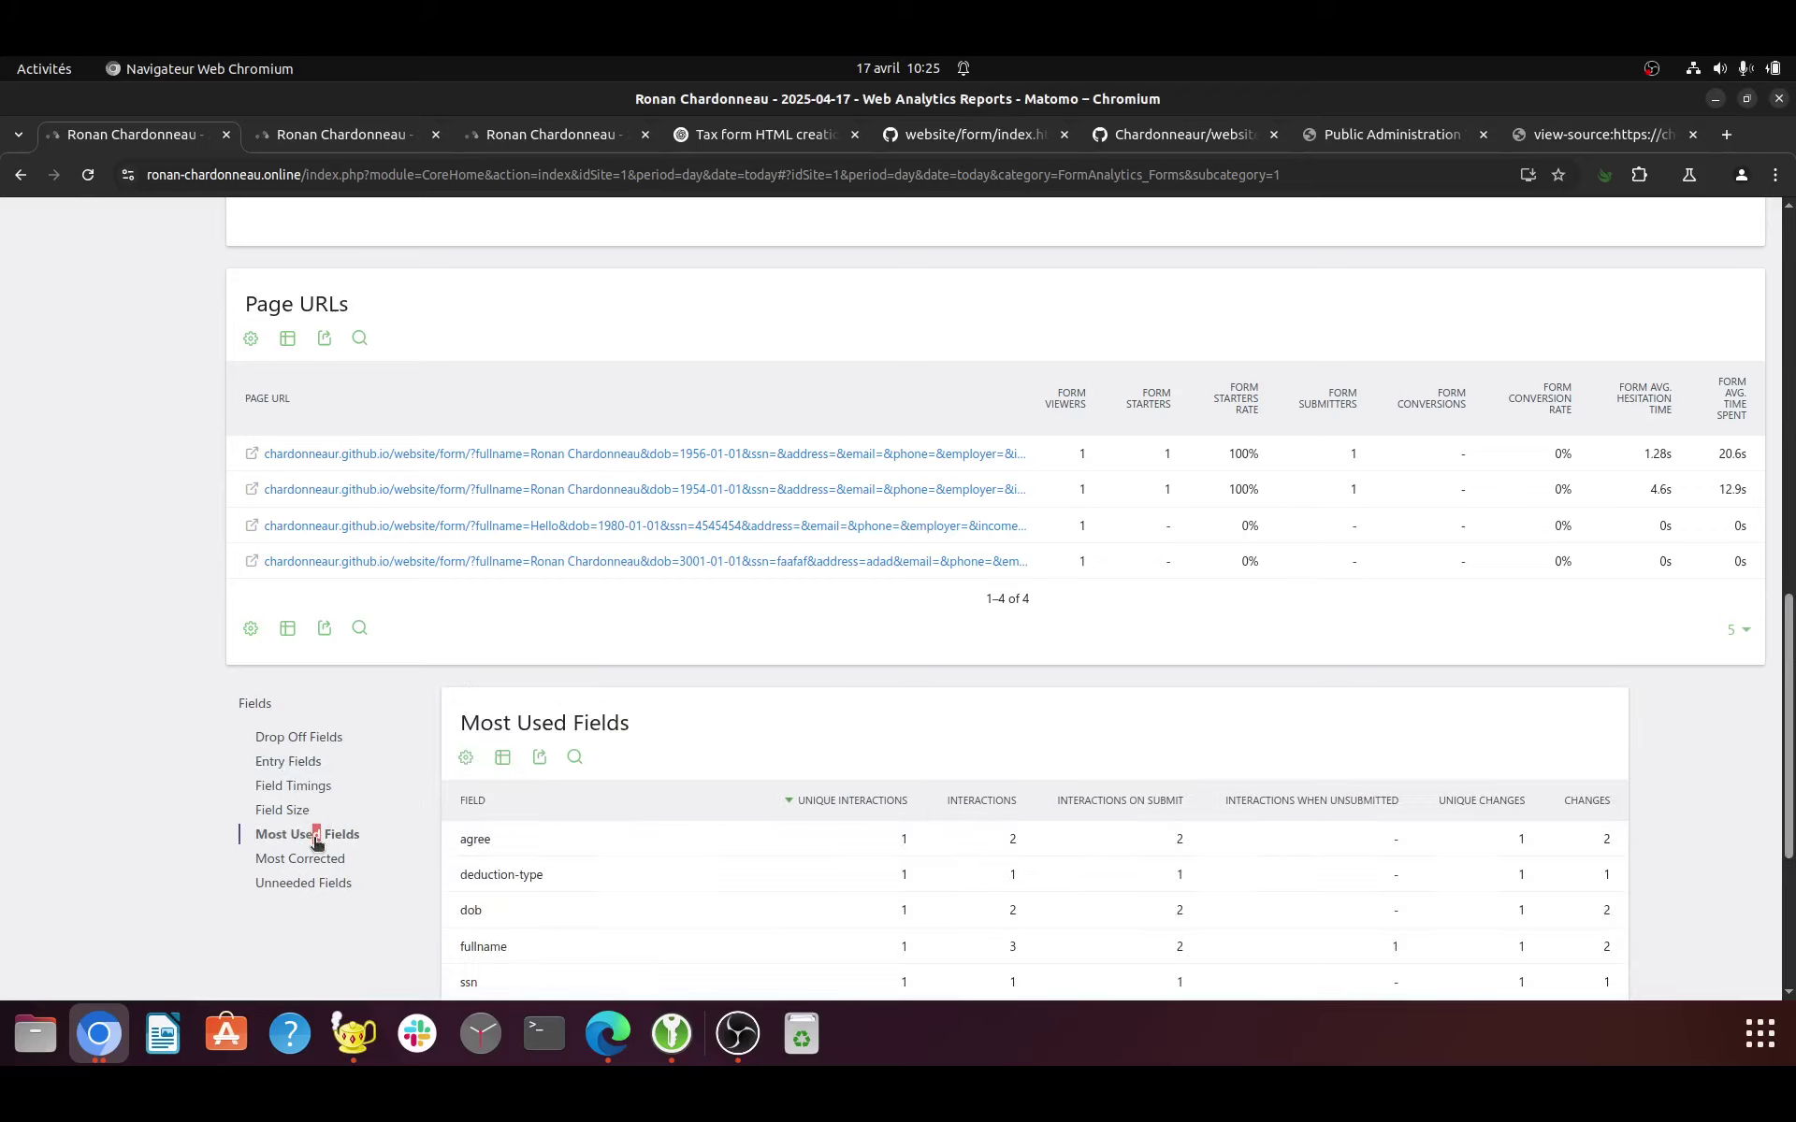
scroll(595, 744, "down", 2)
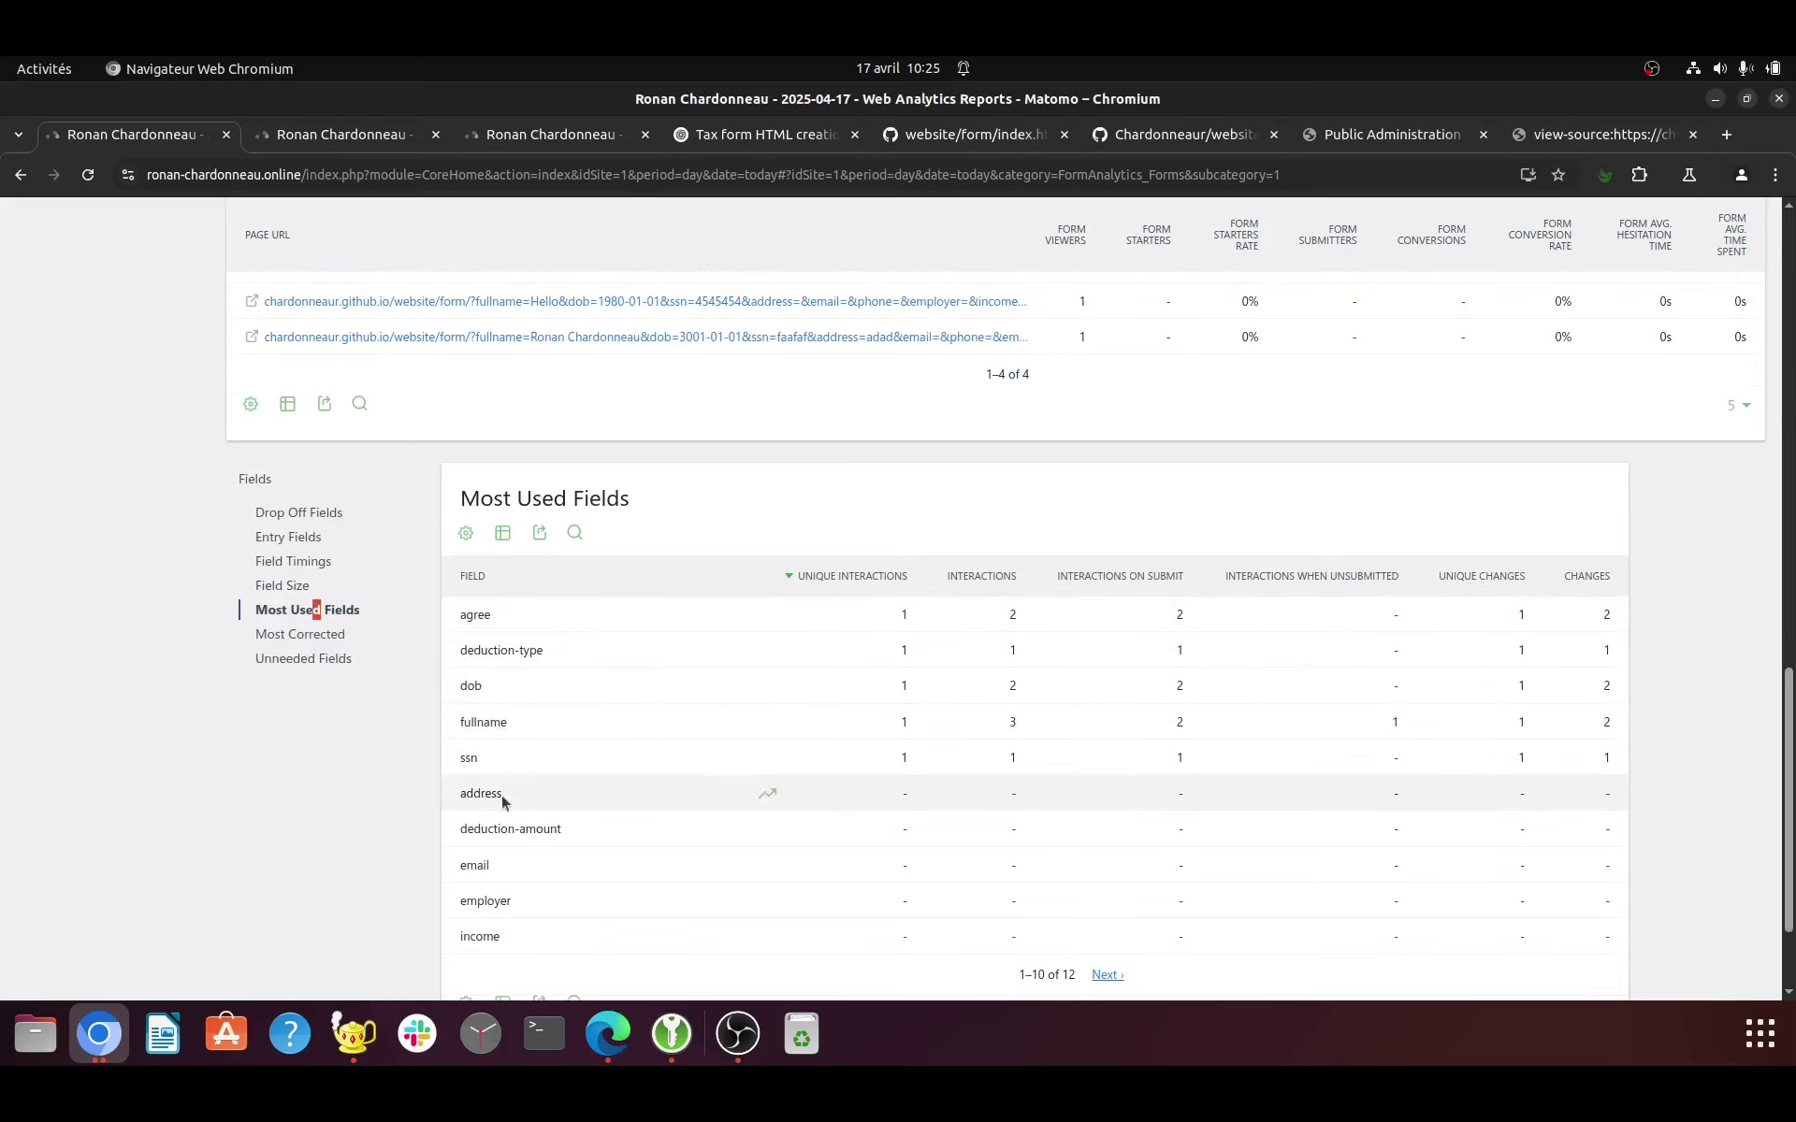
left_click(329, 636)
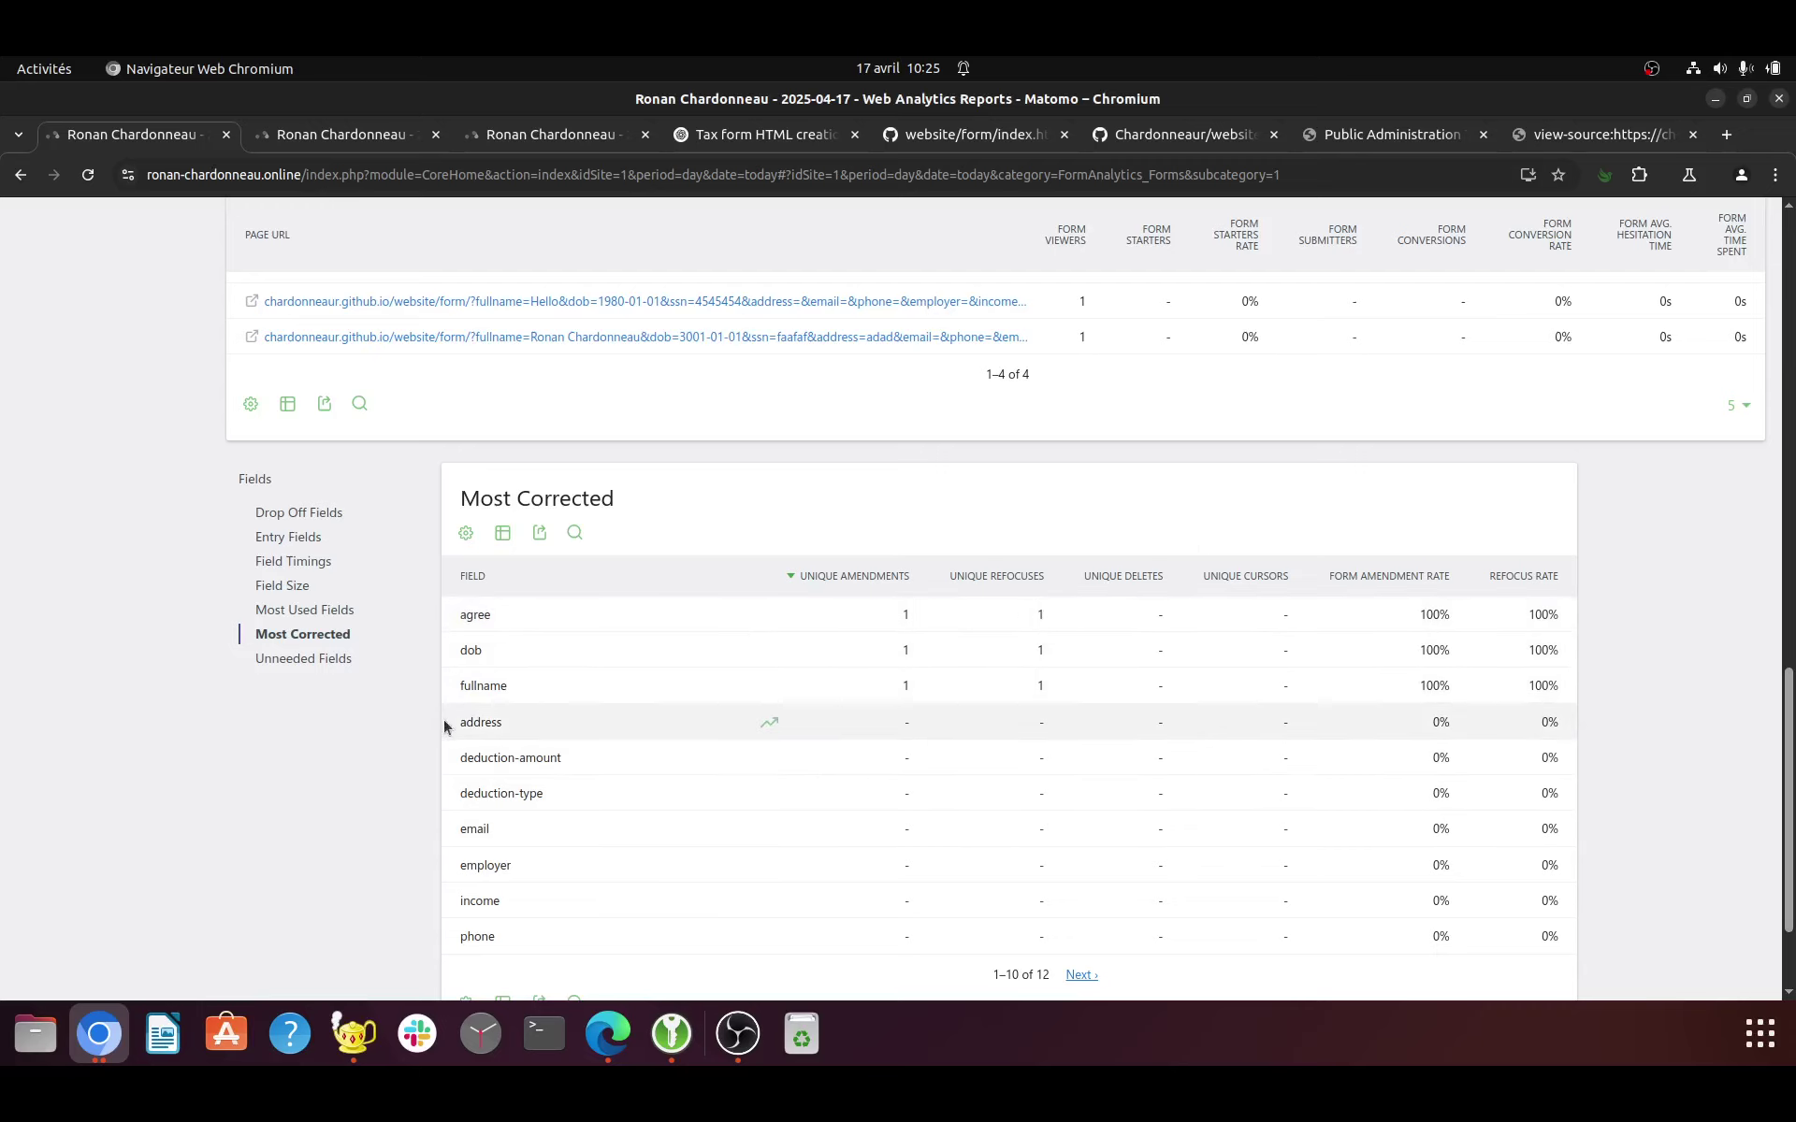
scroll(344, 684, "up", 15)
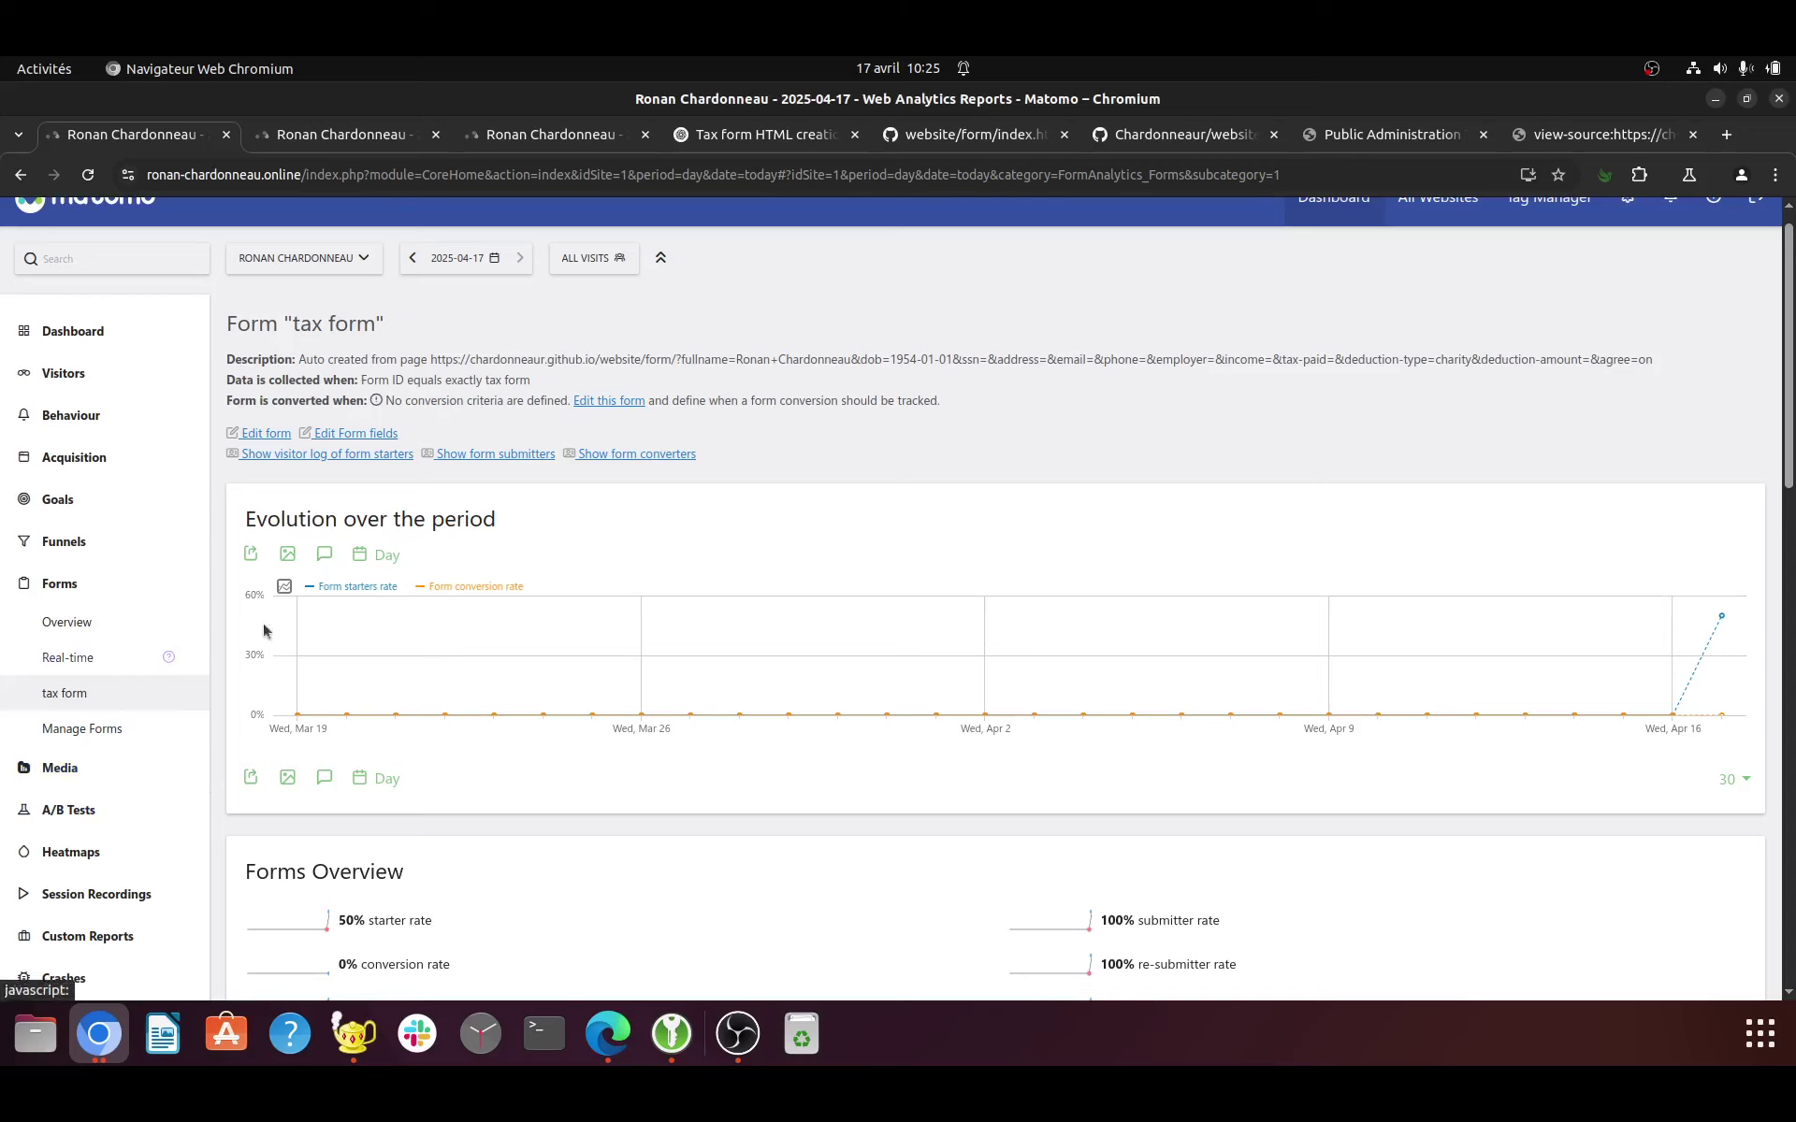
scroll(806, 749, "down", 4)
scroll(806, 770, "up", 1)
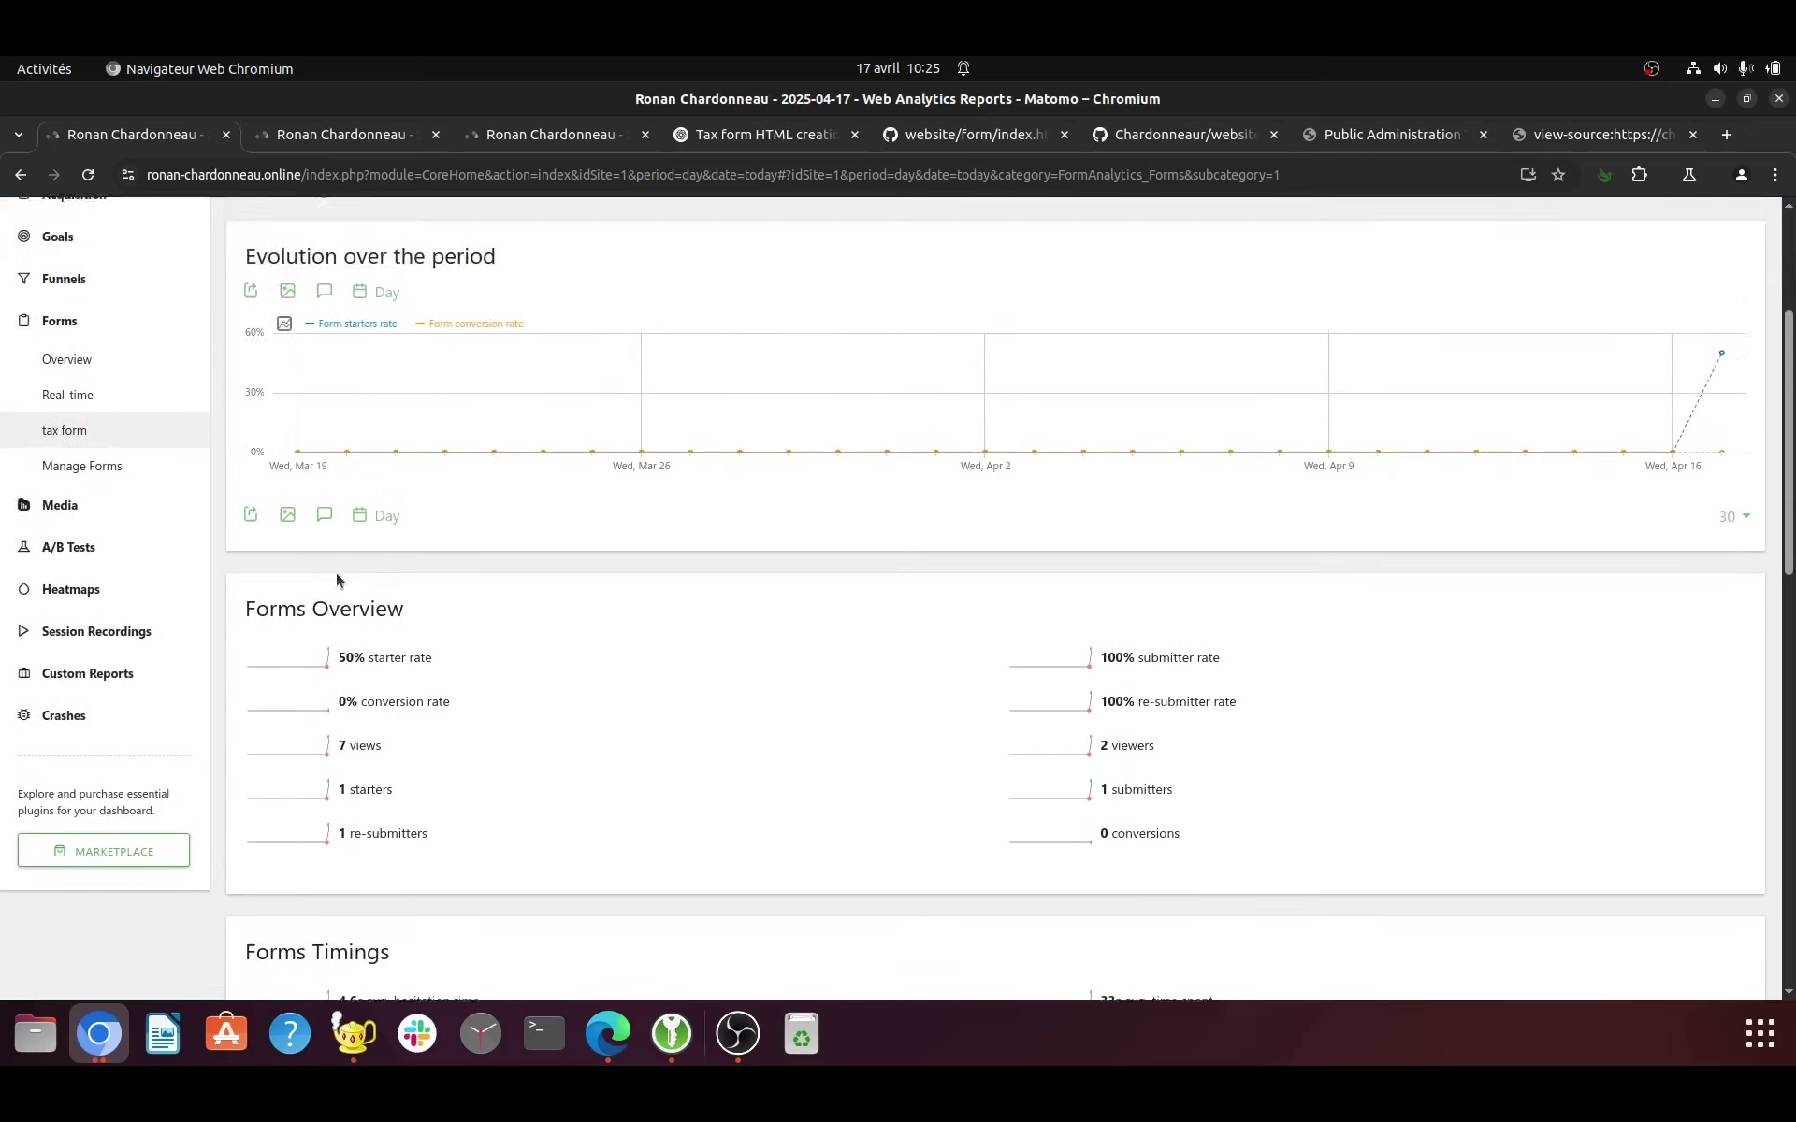
- Edit the tax form's settings so it converts whenever a form is submitted, and save the update
scroll(337, 580, "up", 2)
left_click(82, 581)
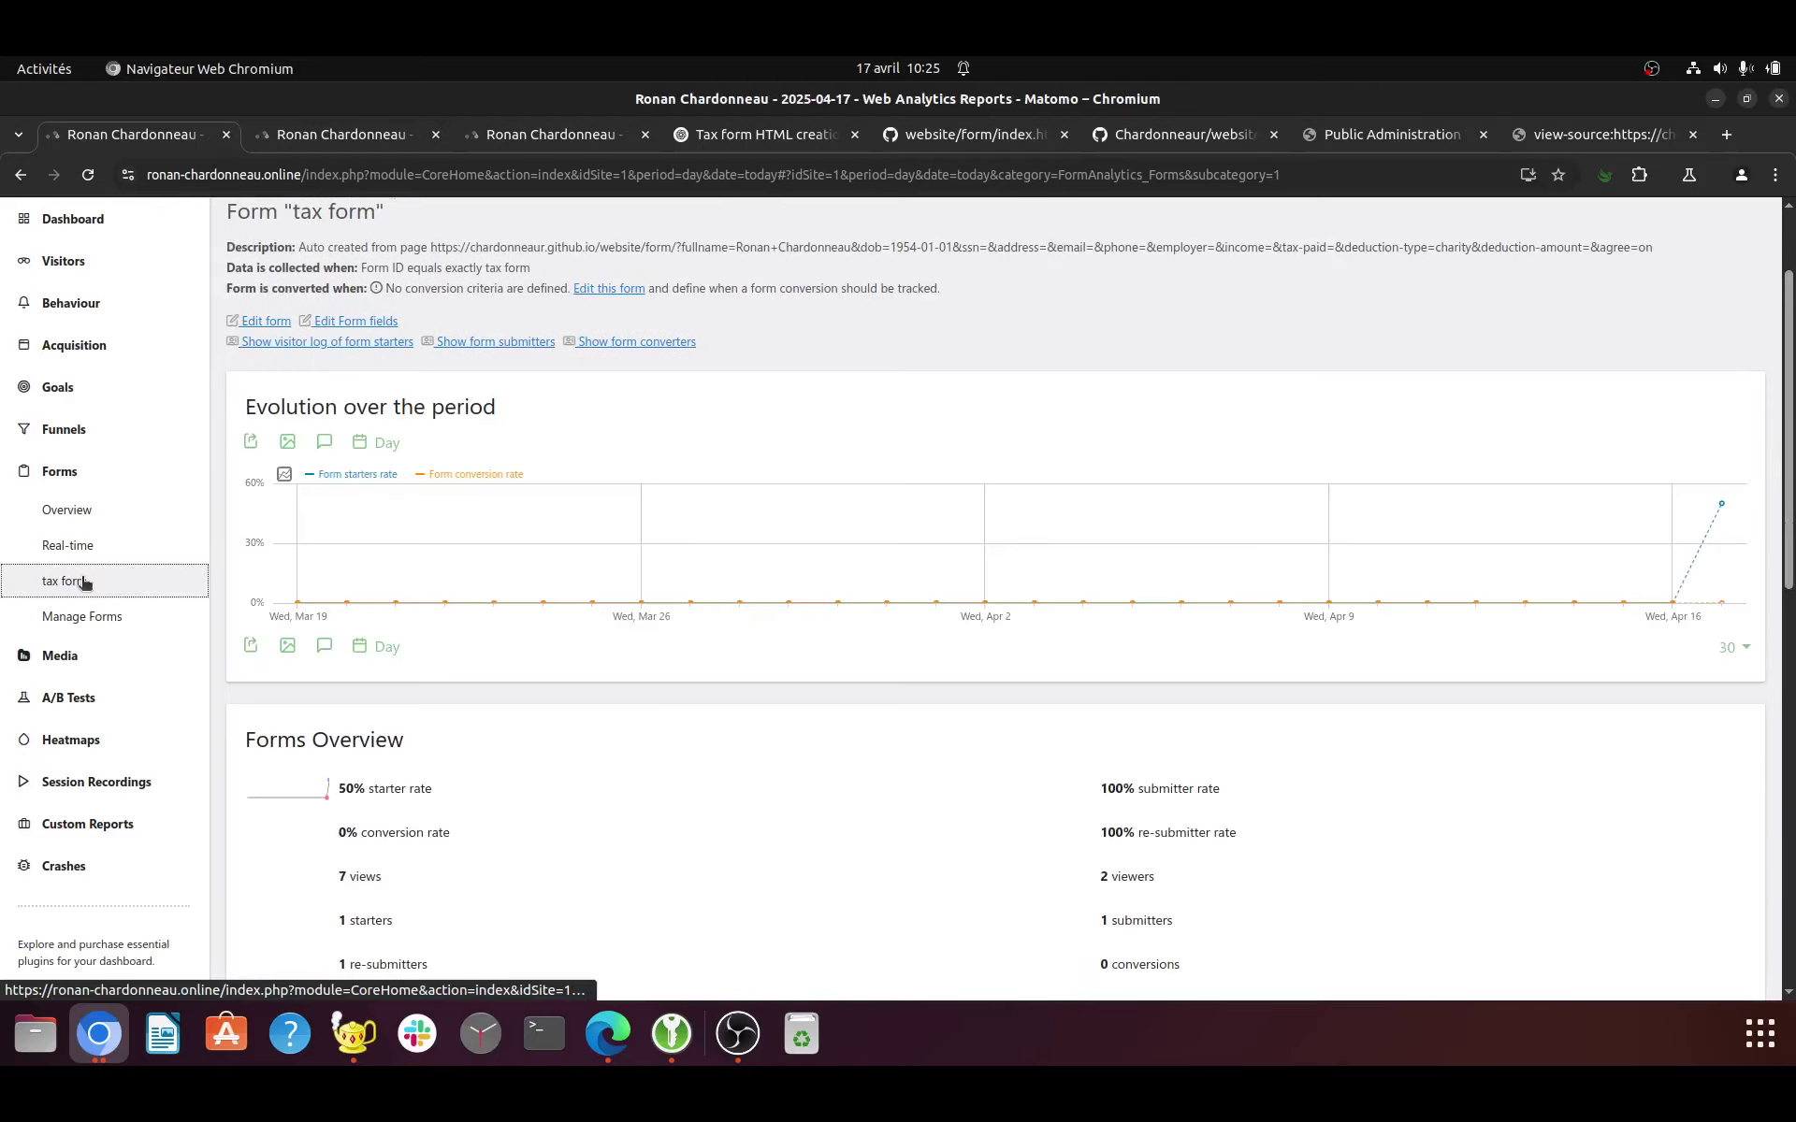
left_click(265, 324)
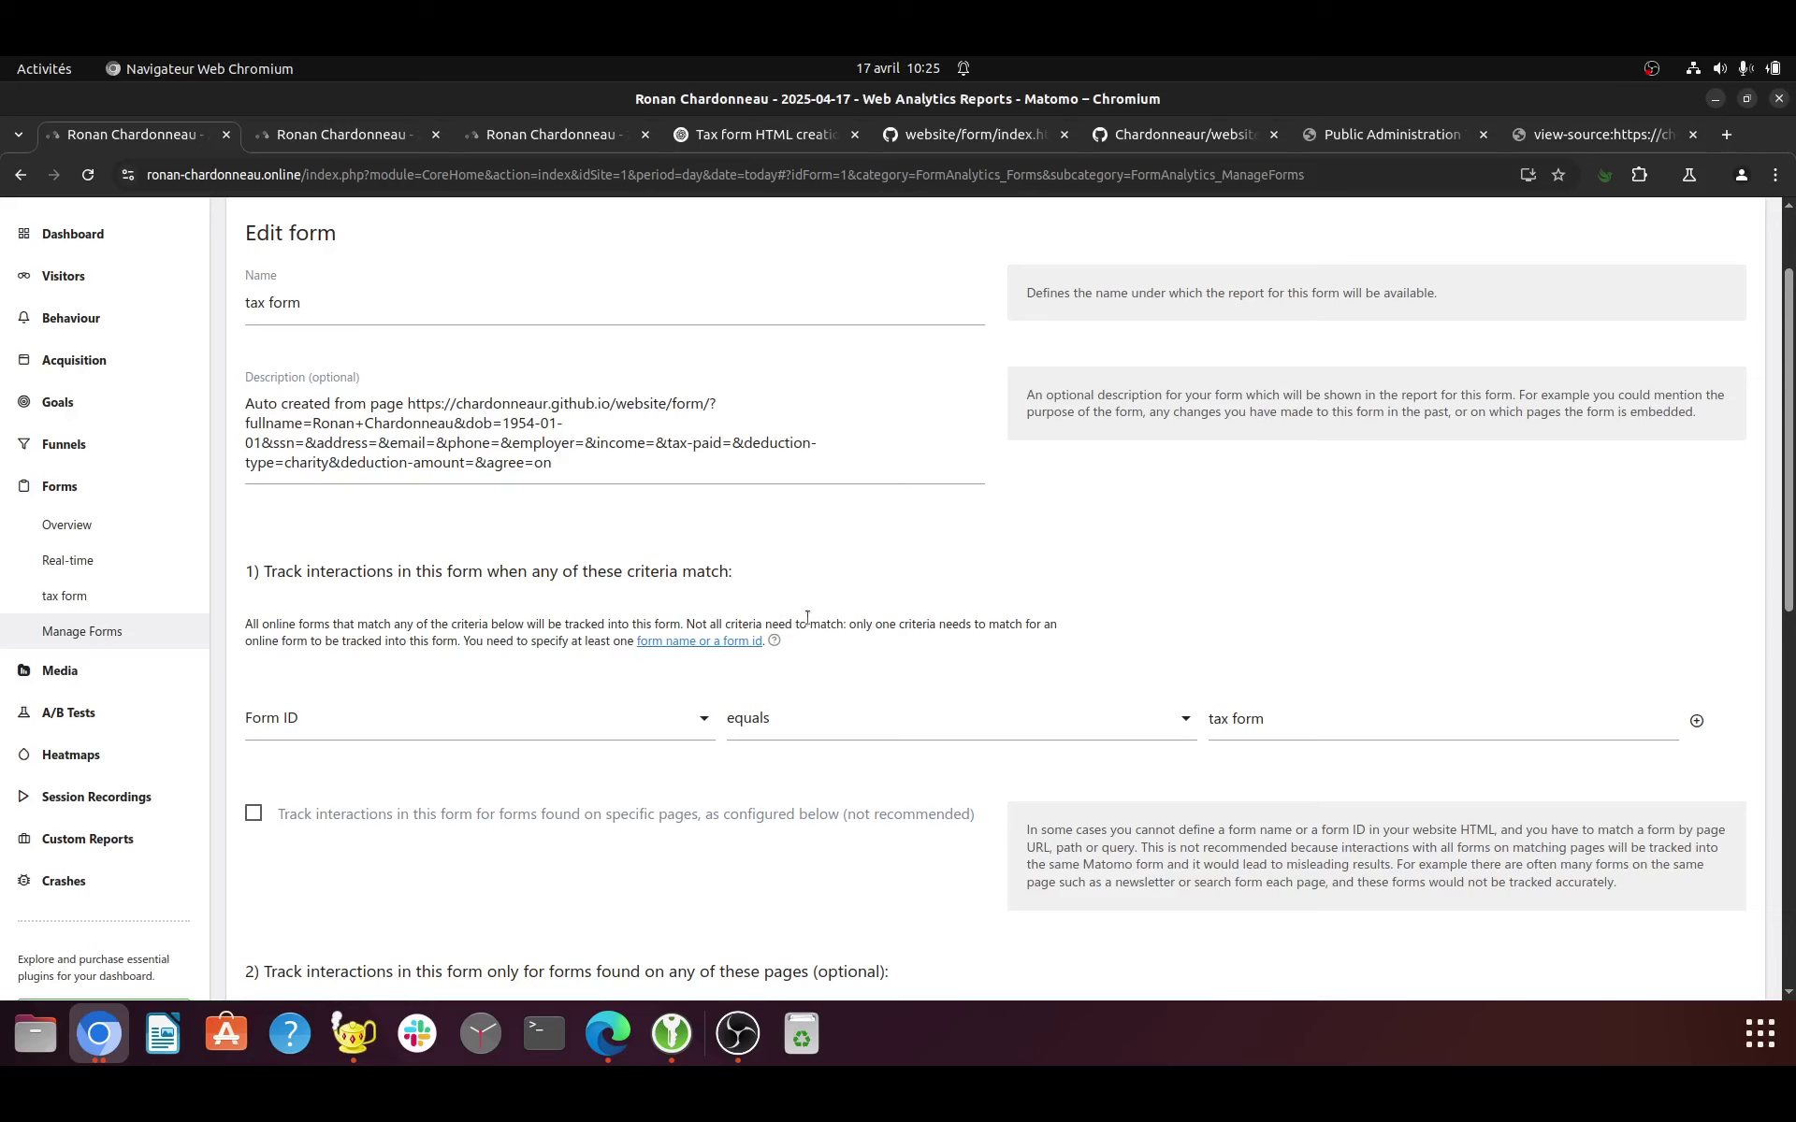
scroll(531, 467, "down", 4)
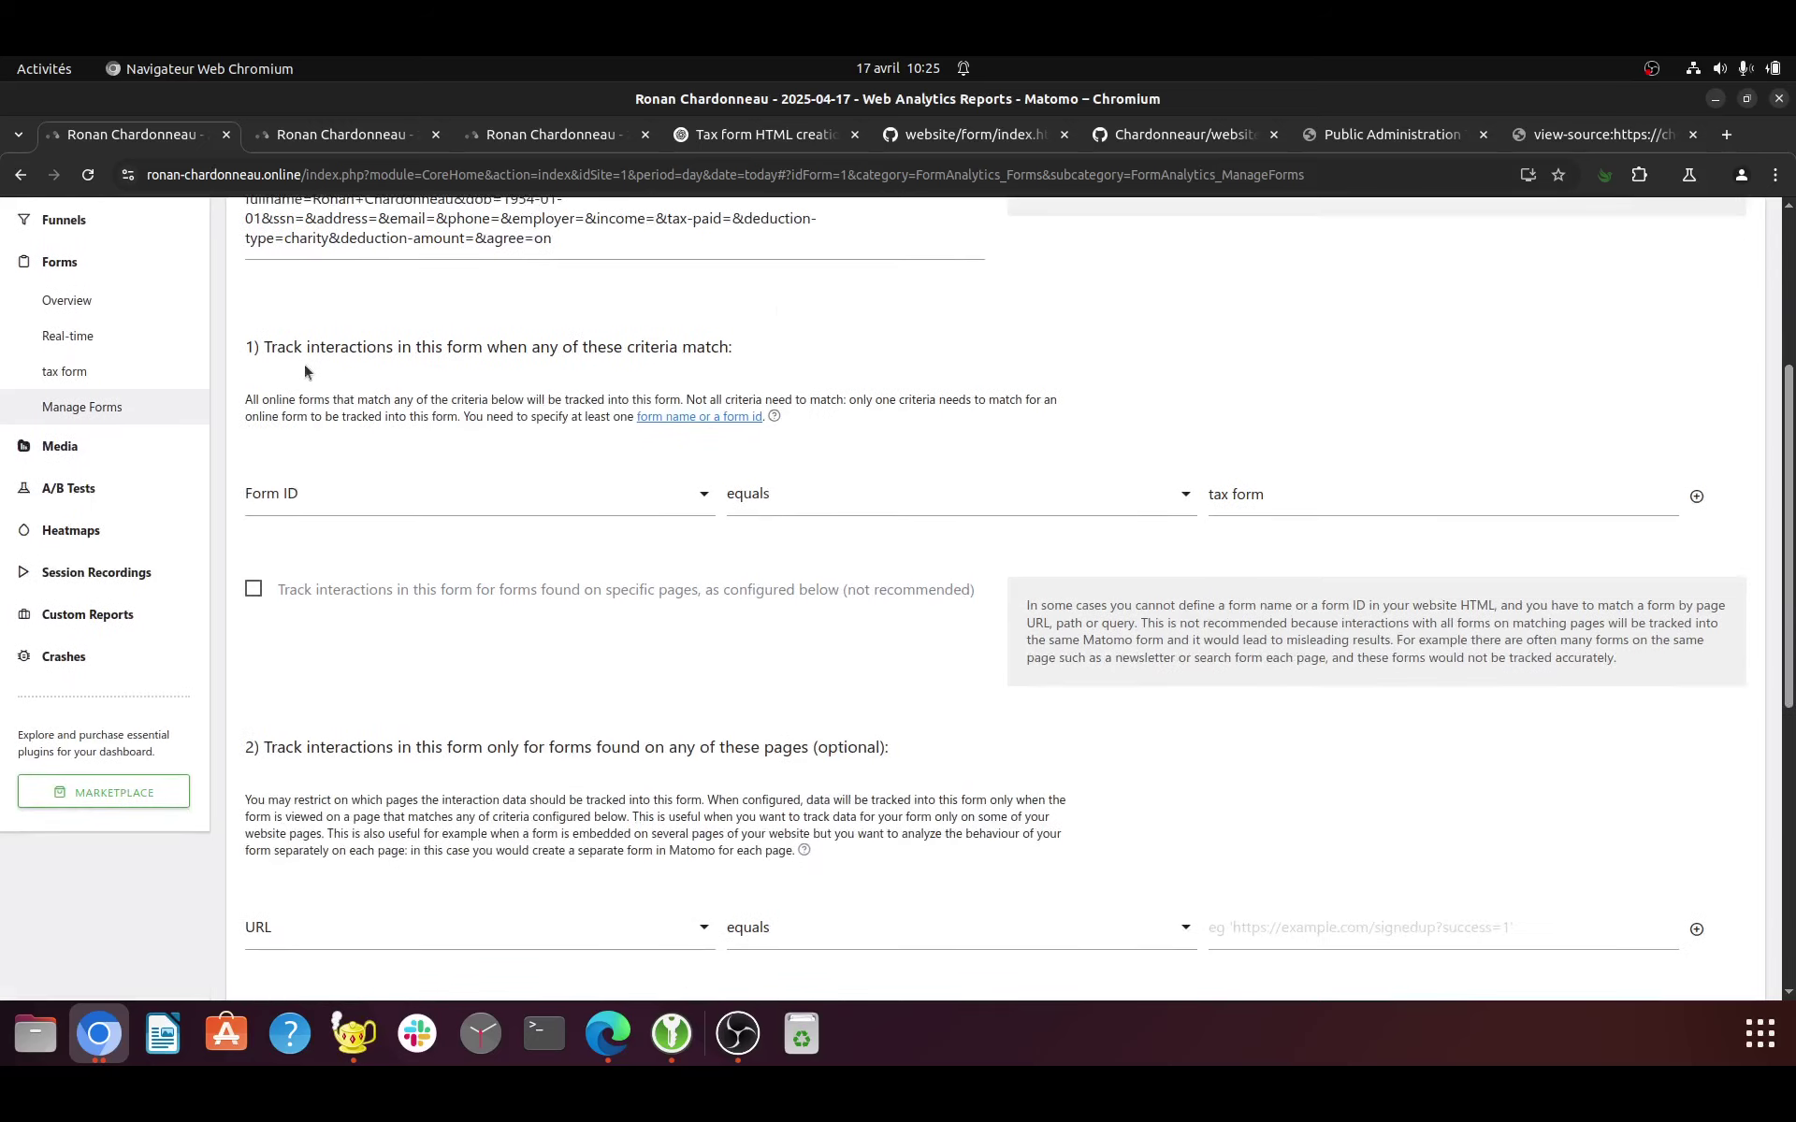
scroll(1057, 465, "down", 10)
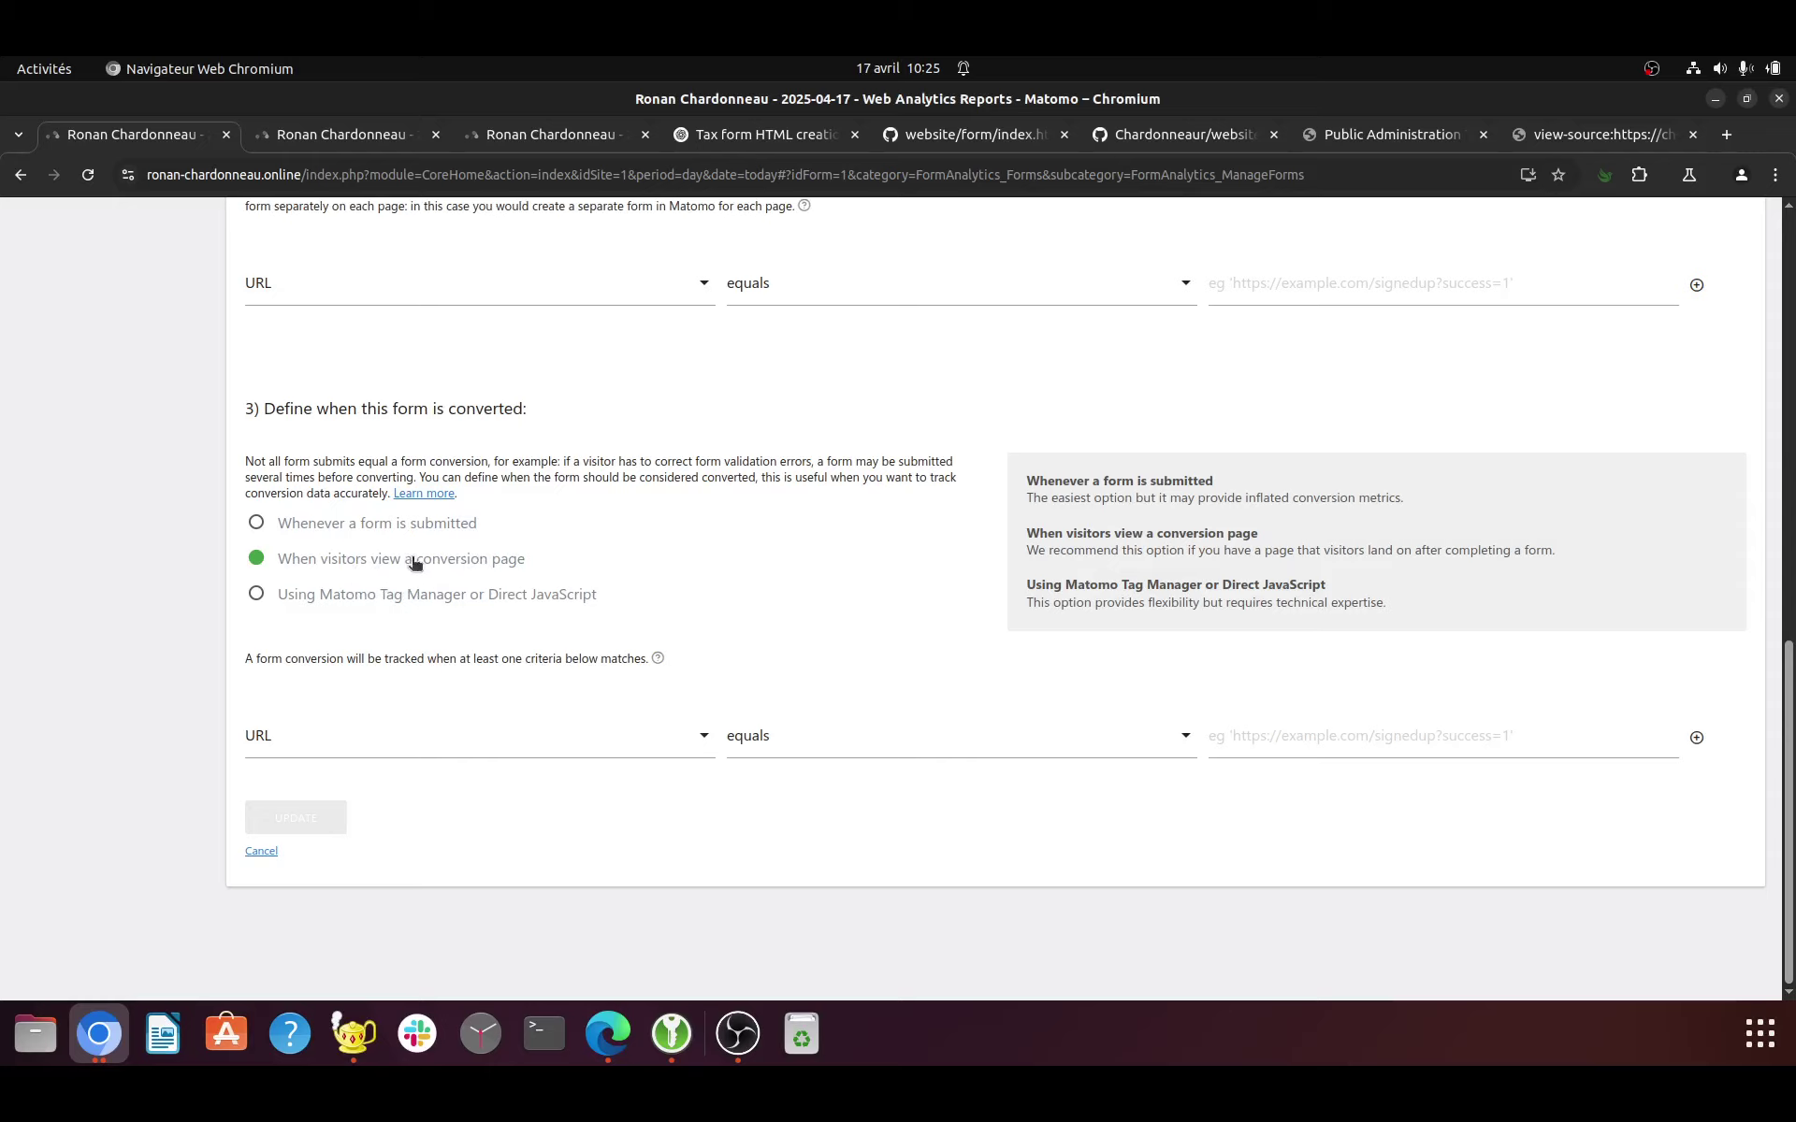
scroll(348, 529, "up", 3)
left_click(379, 673)
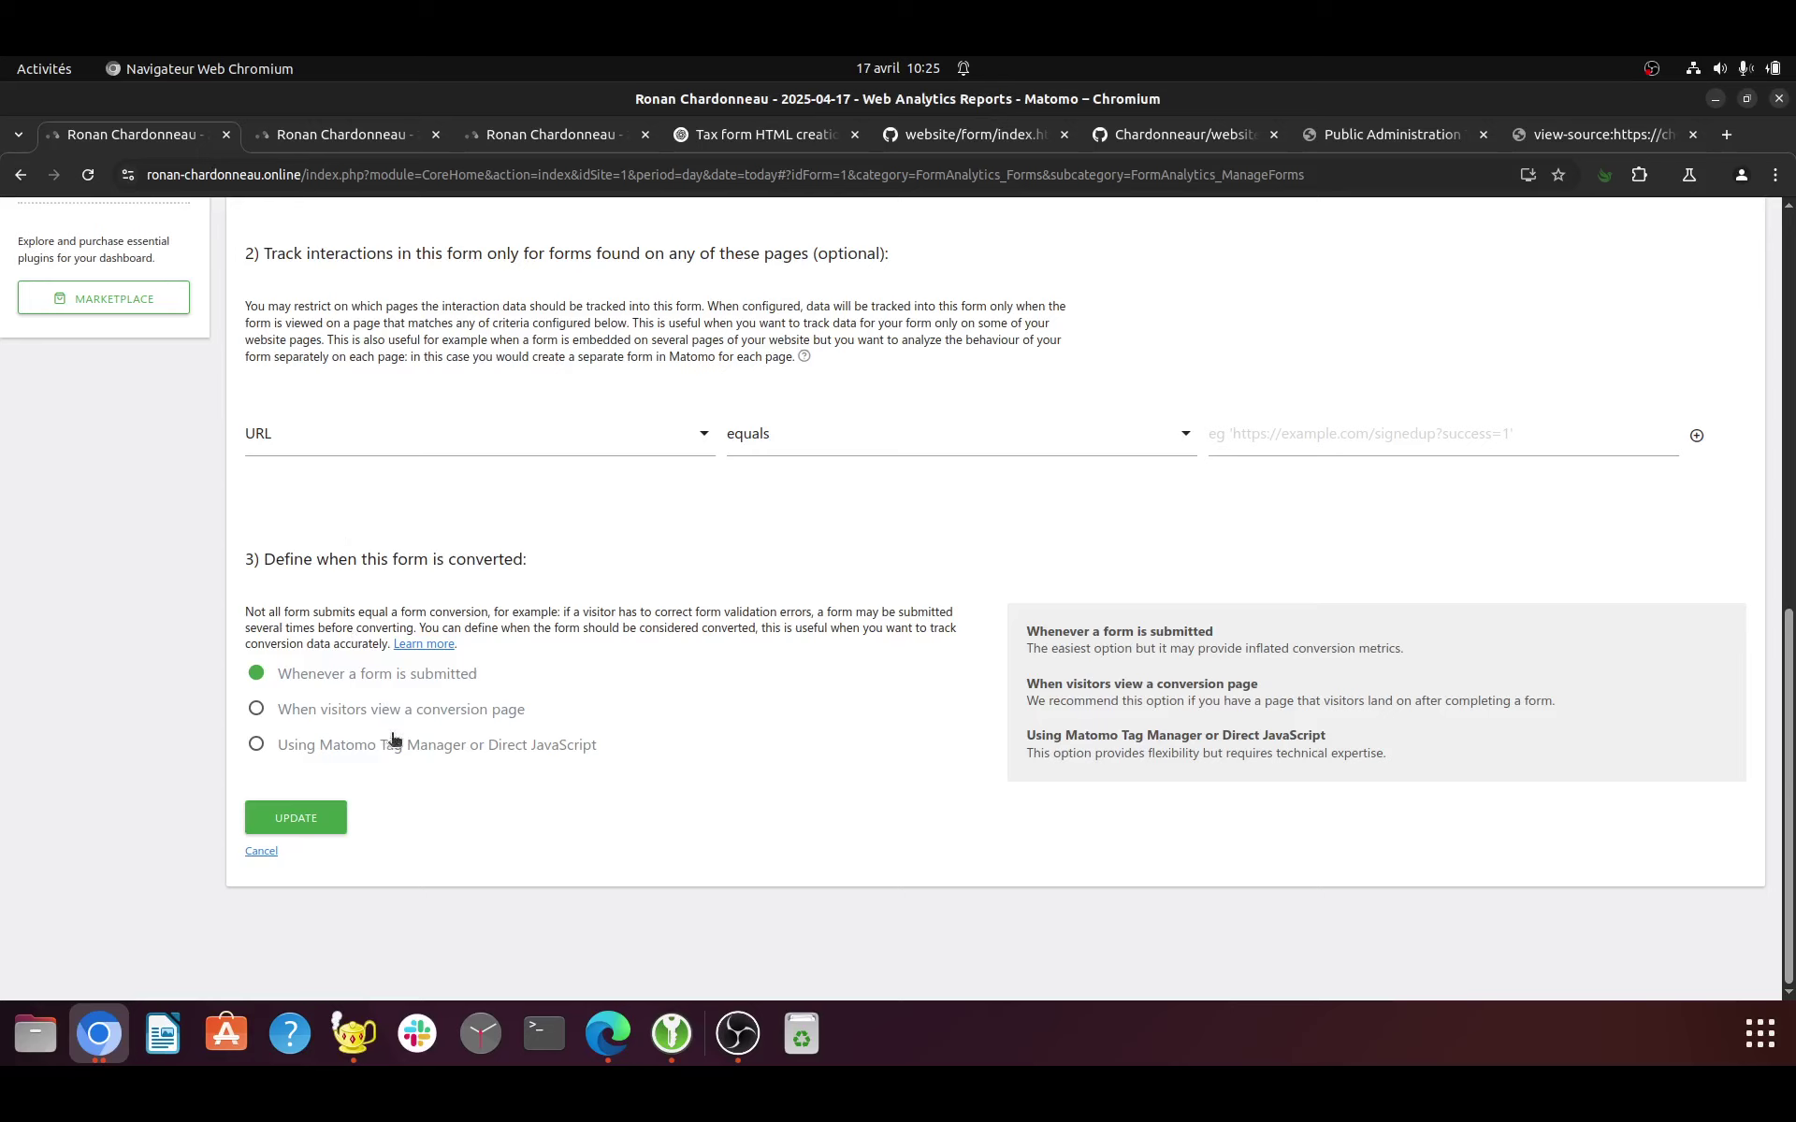
left_click(313, 821)
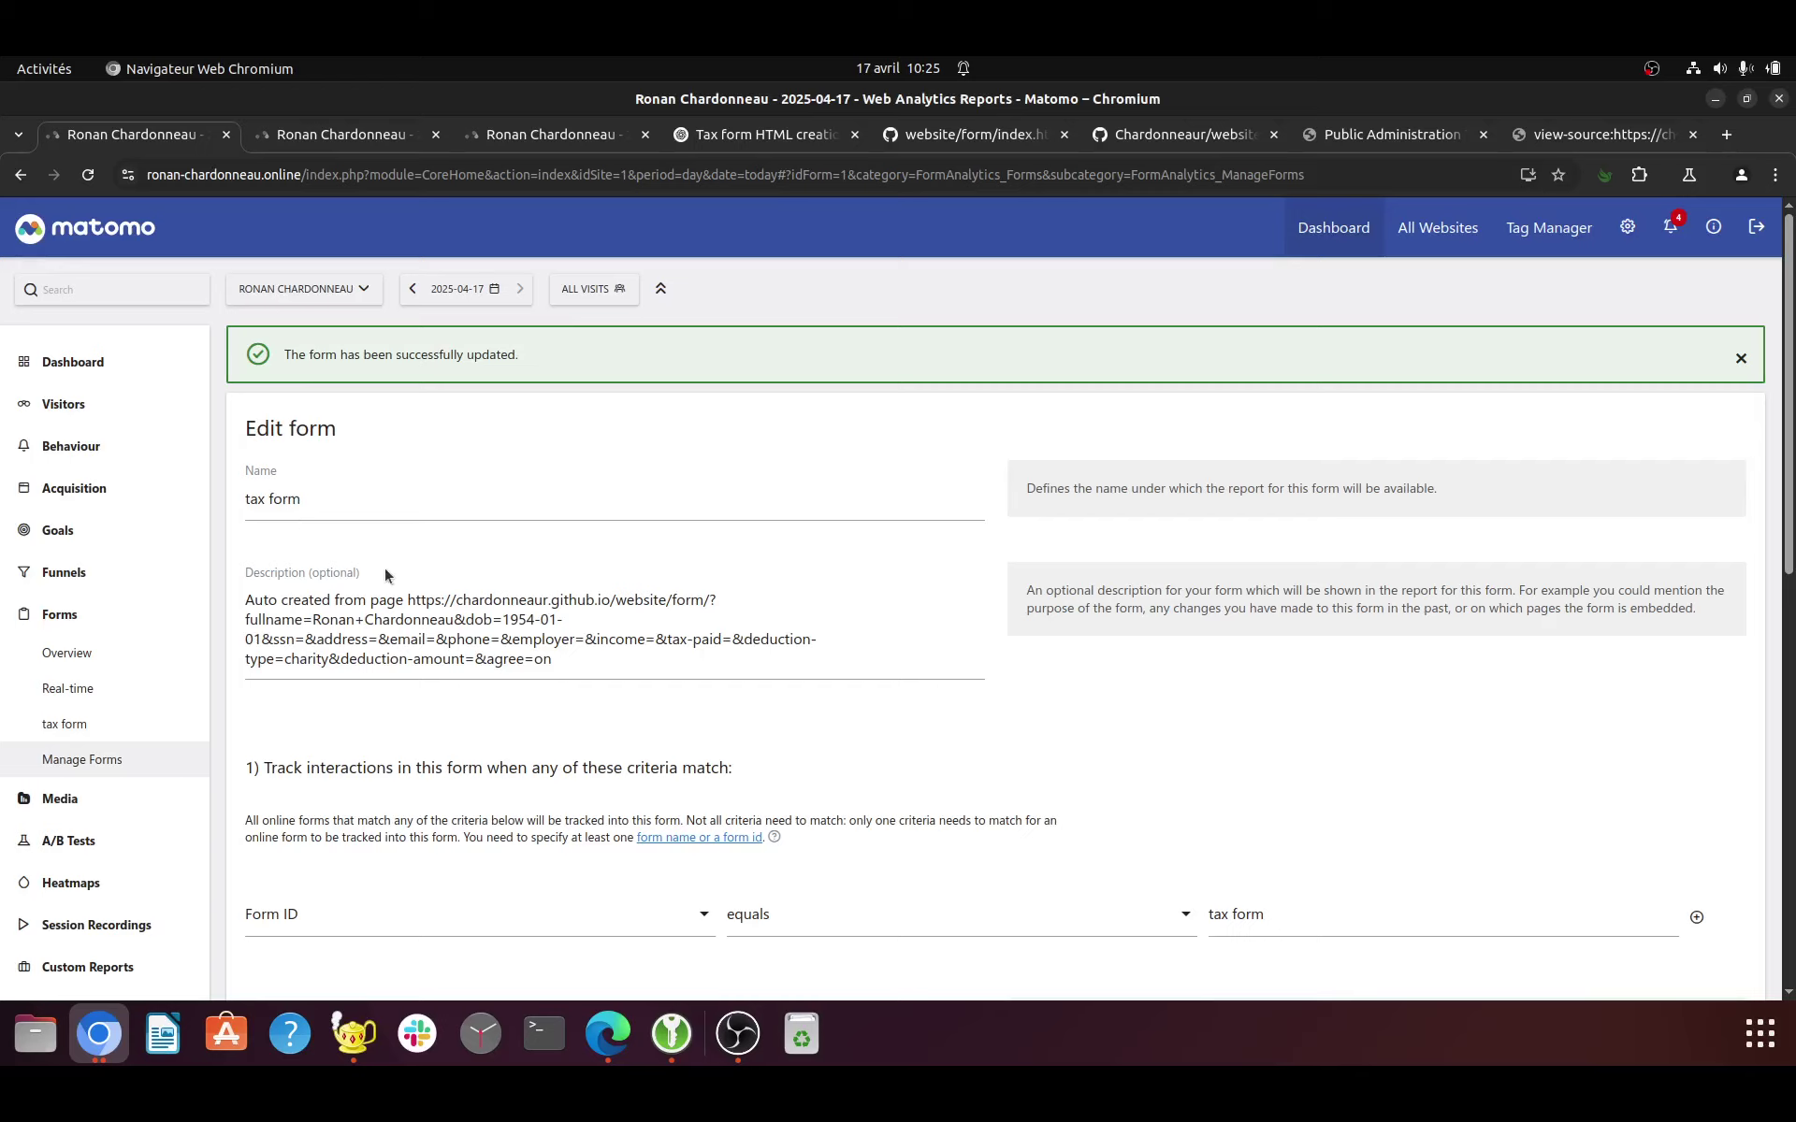
- Switch to the browser window with the Public Sector Tax Form and fill in the full name and date of birth
left_click(99, 1034)
left_click(393, 880)
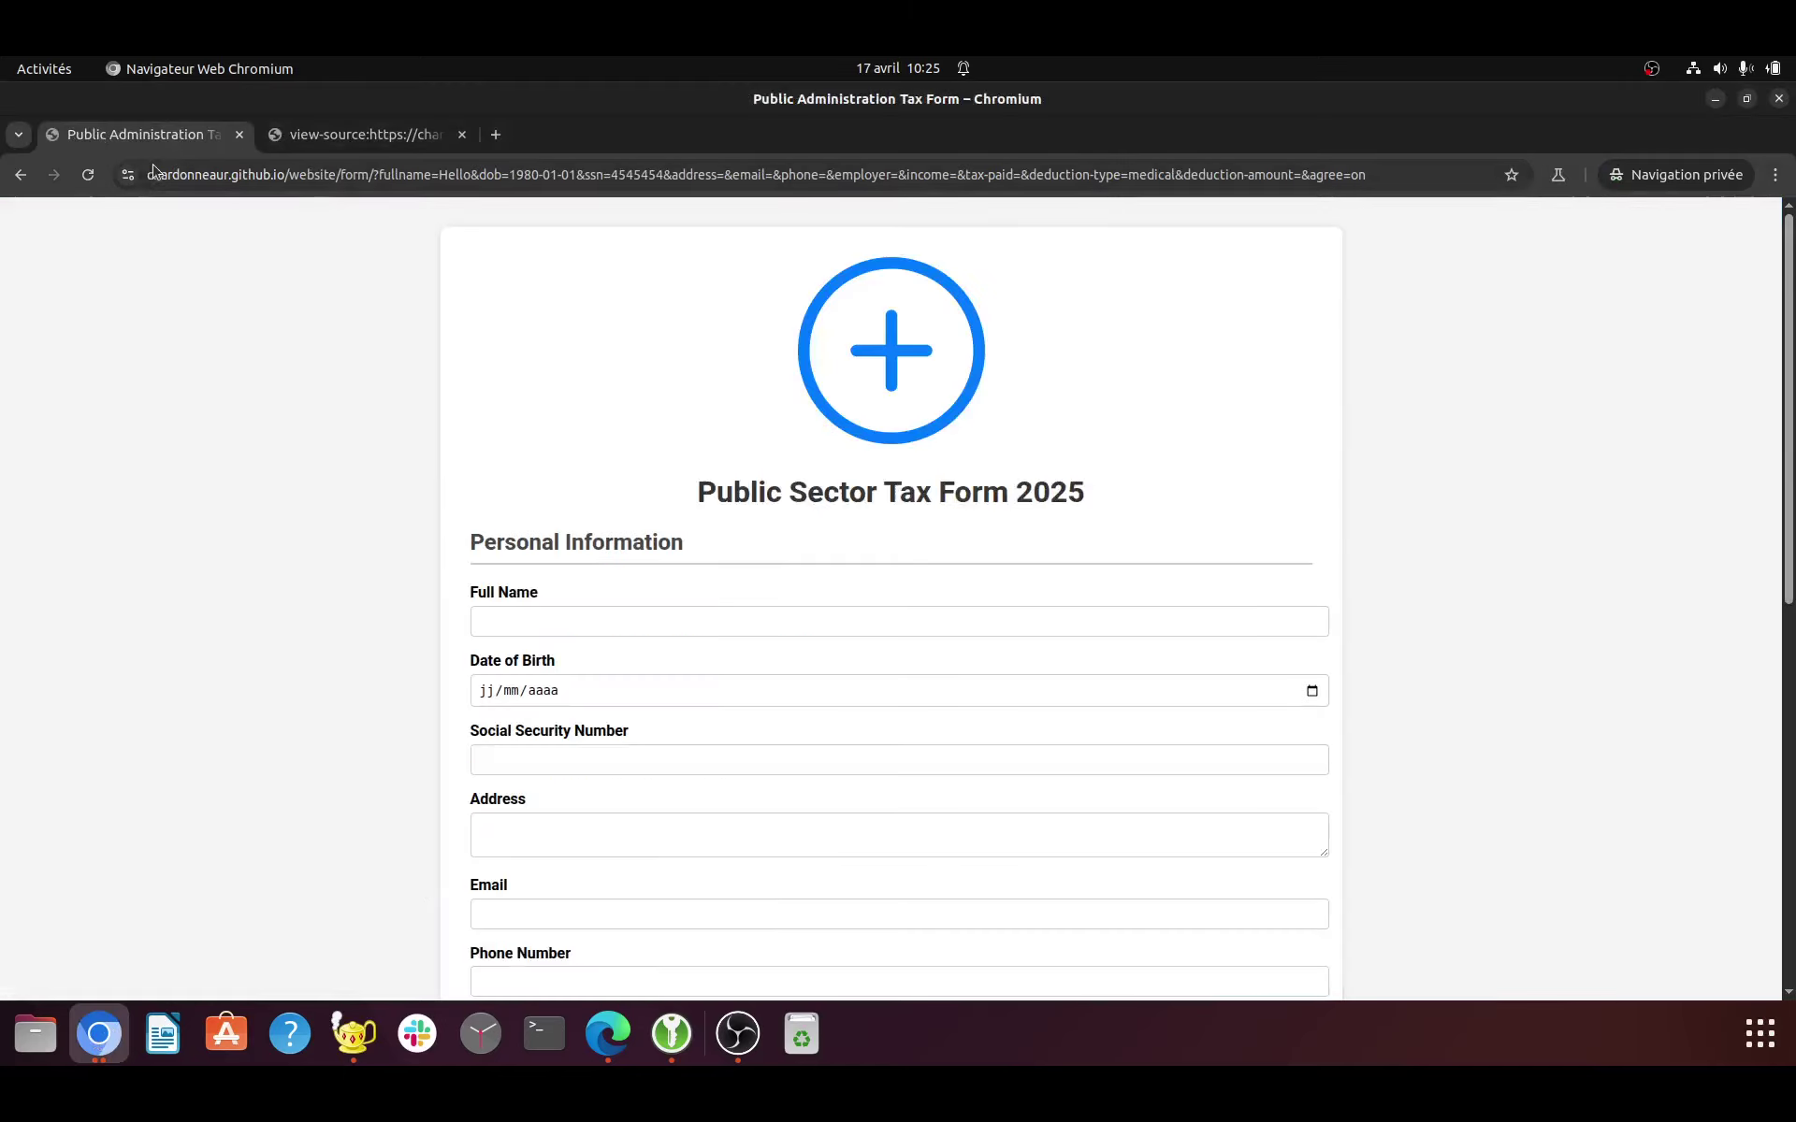
left_click(573, 595)
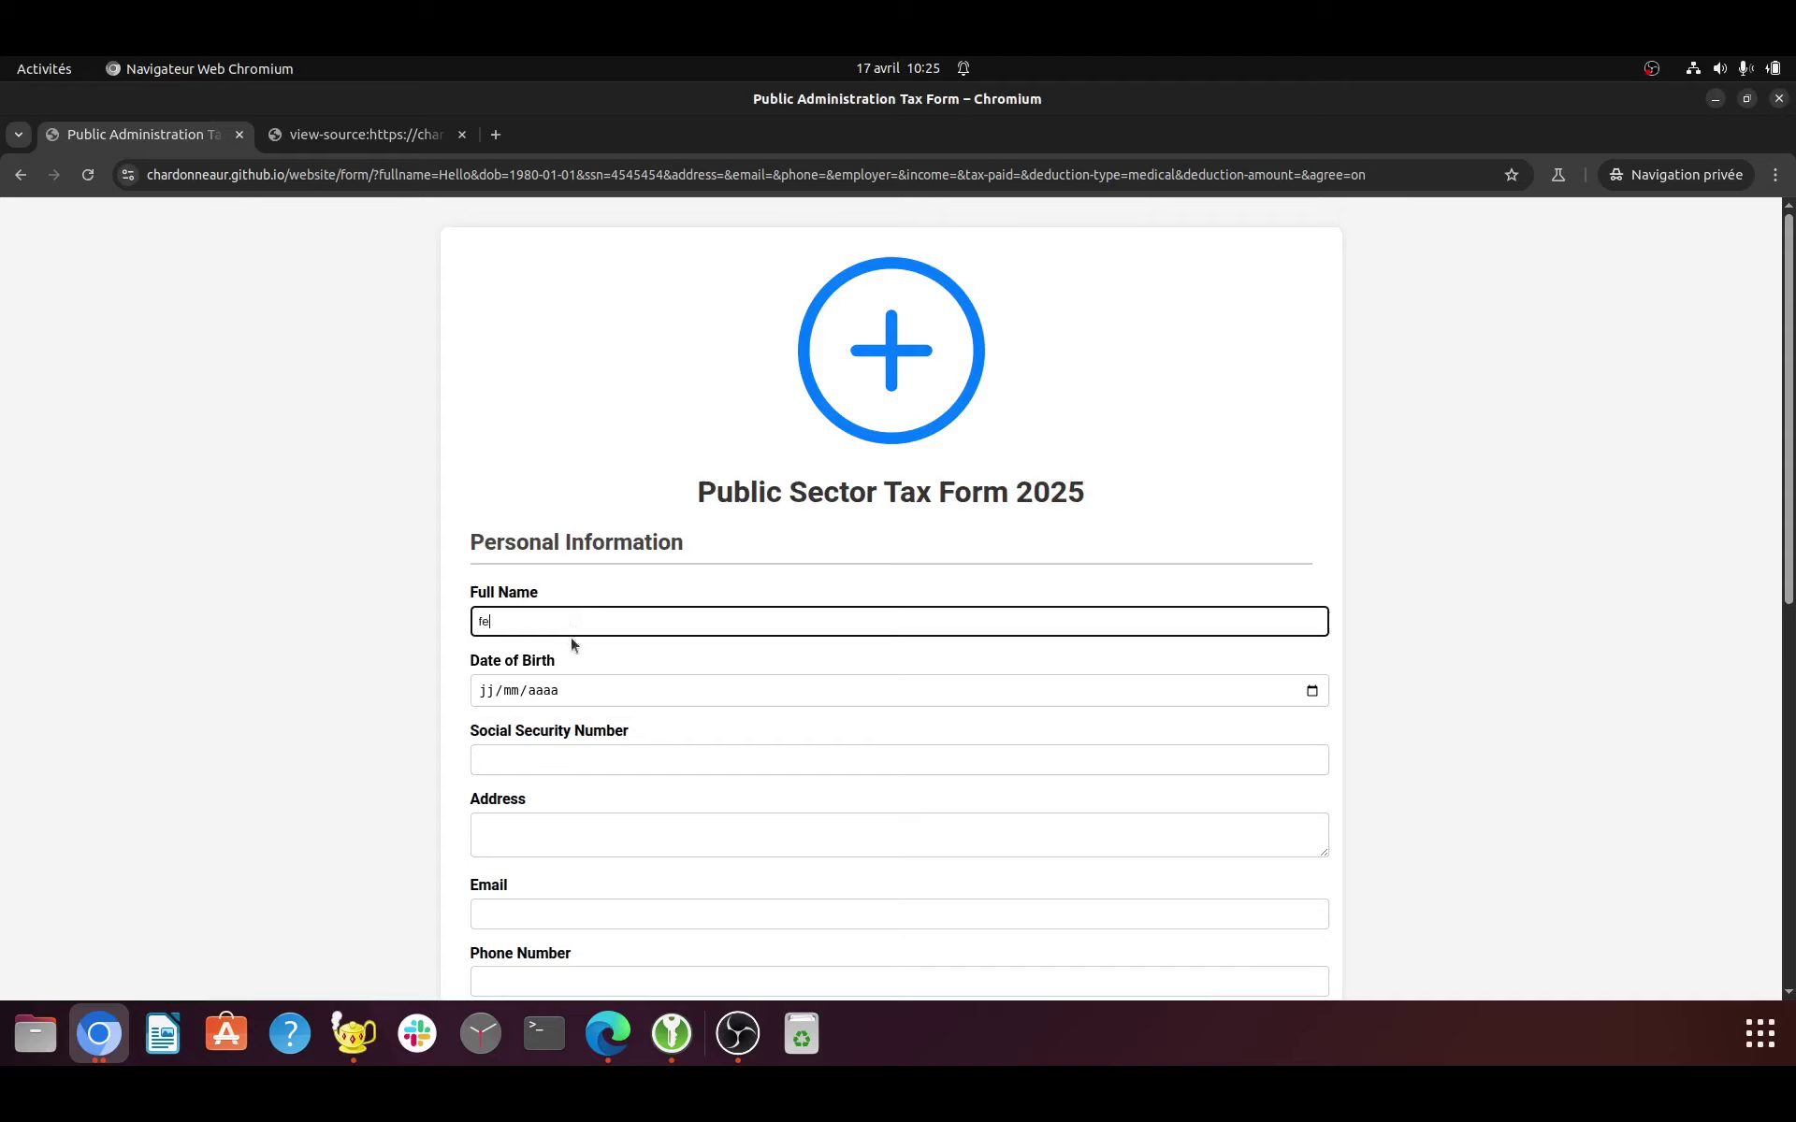
left_click(574, 697)
type("01/mm/aaaa")
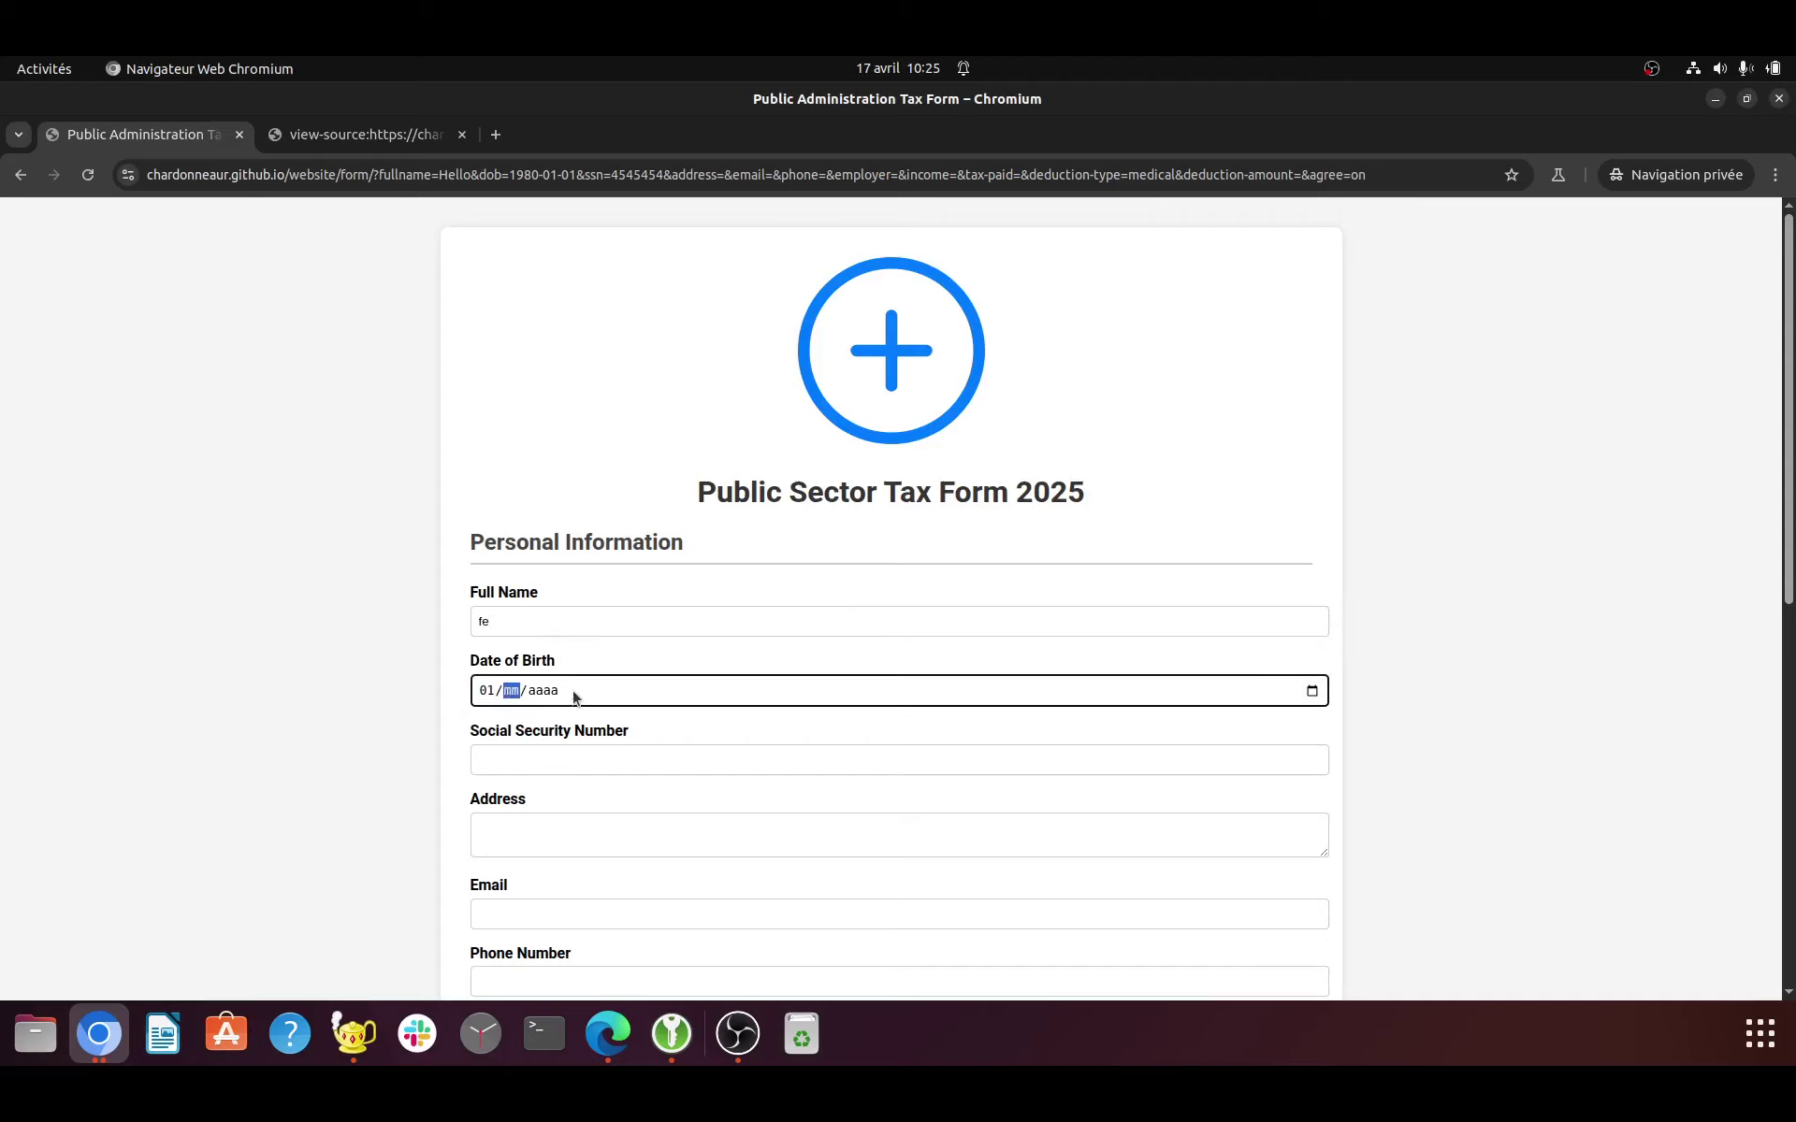
type("01")
type("1980")
- Set Tax Paid and Deduction Amount to 454545, accept the declaration and submit the tax form
scroll(673, 758, "down", 8)
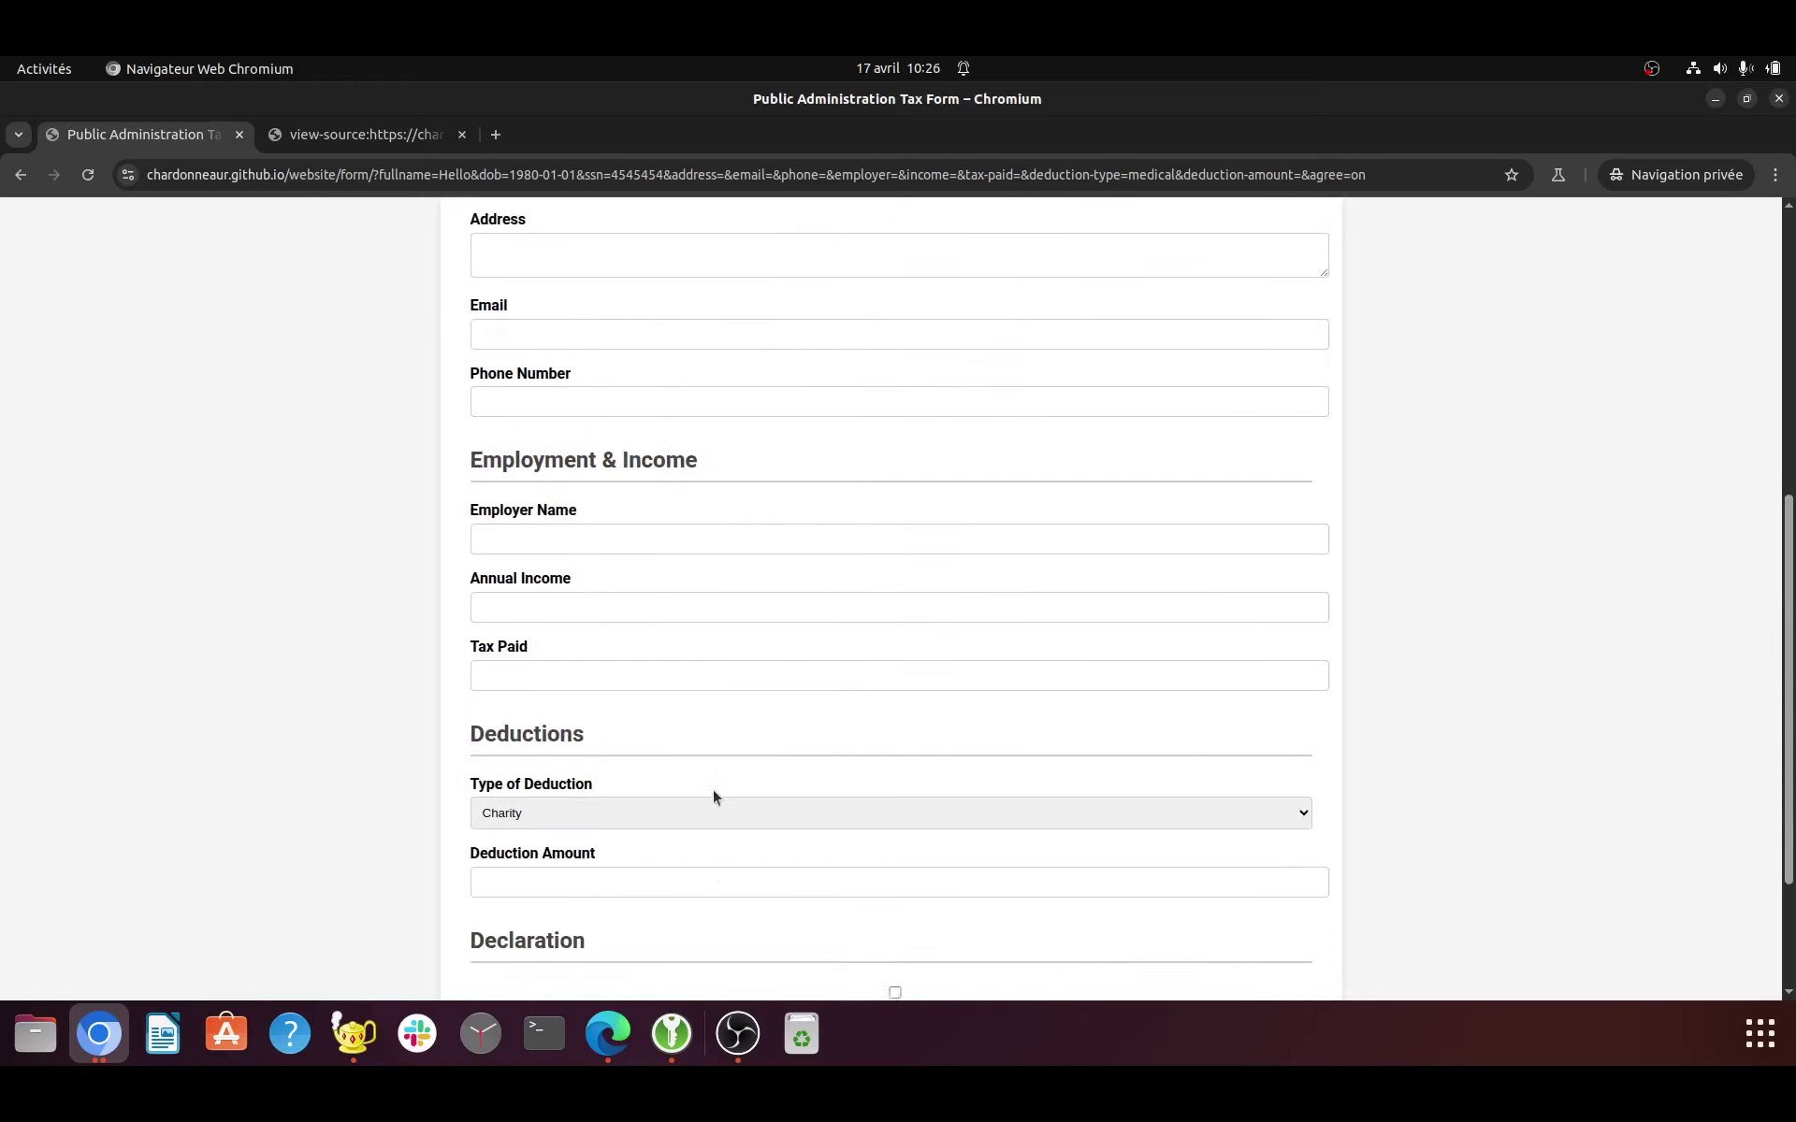
left_click(656, 476)
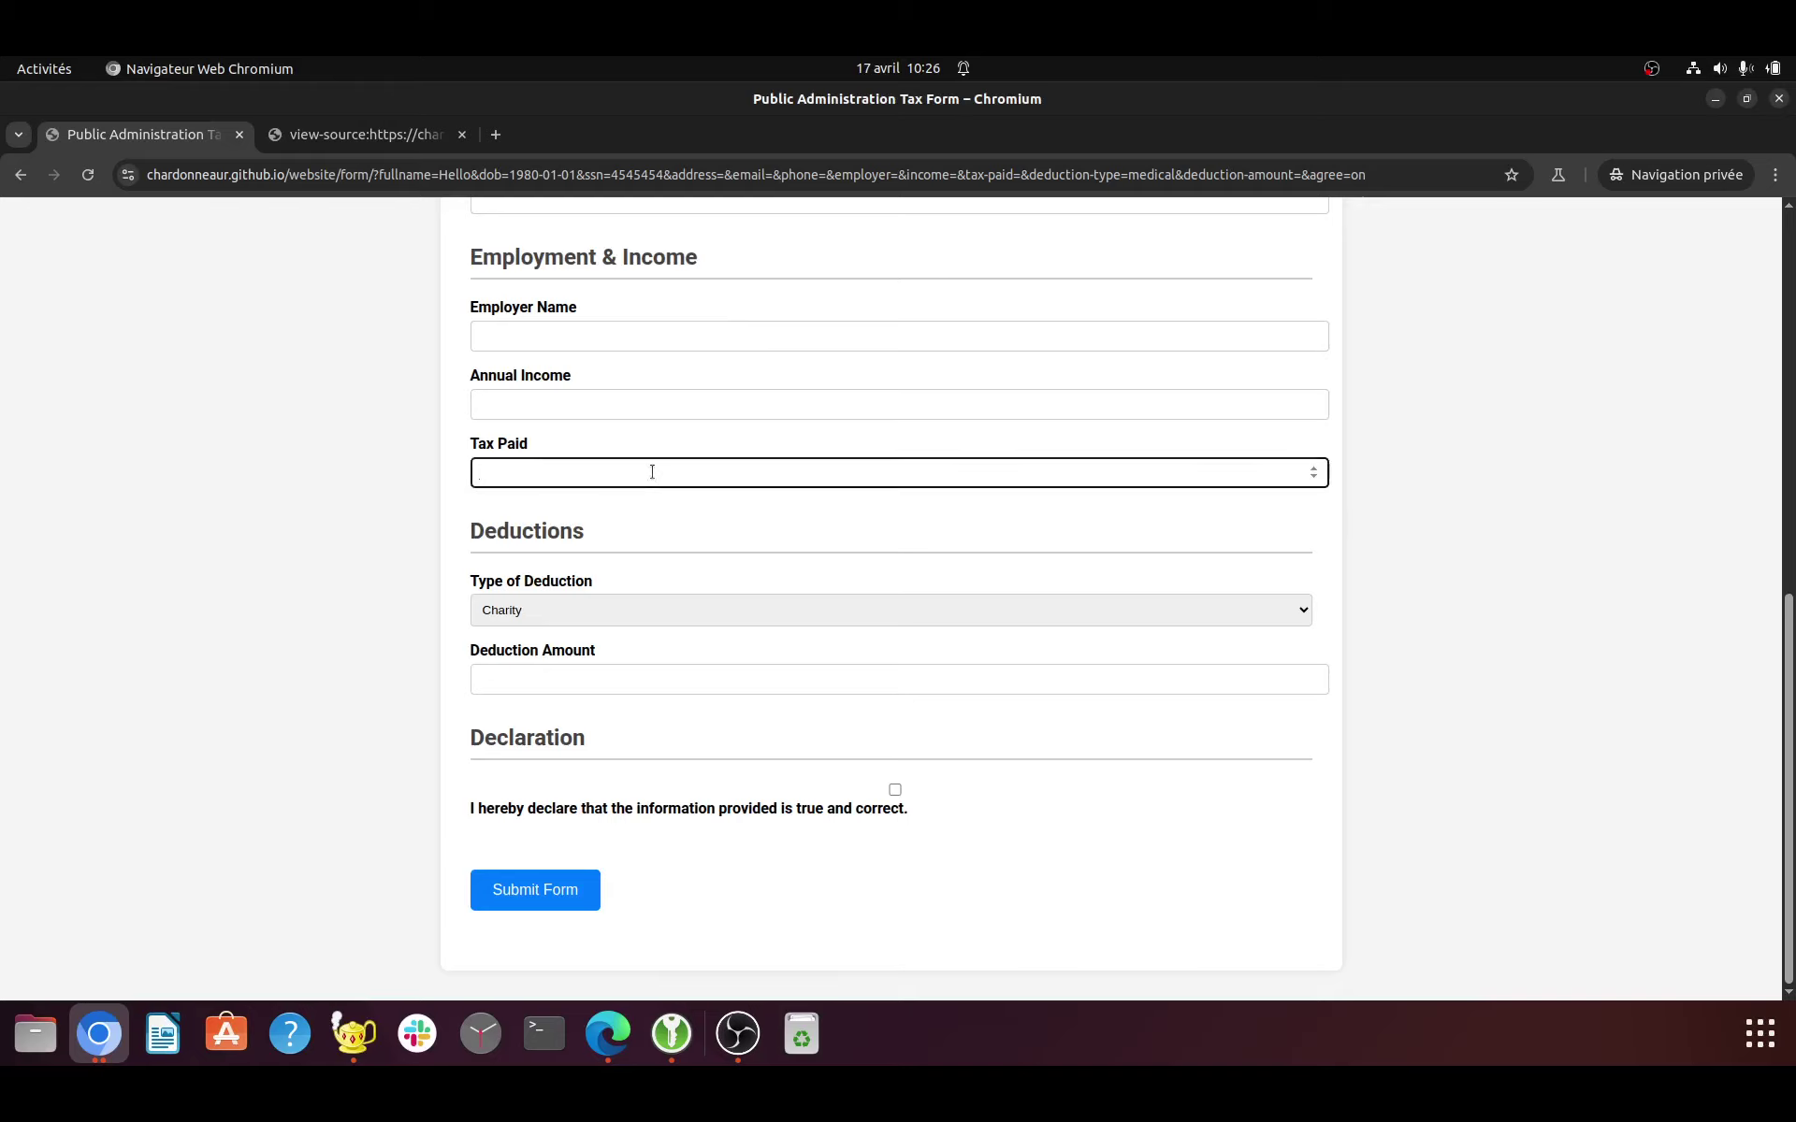
left_click(622, 684)
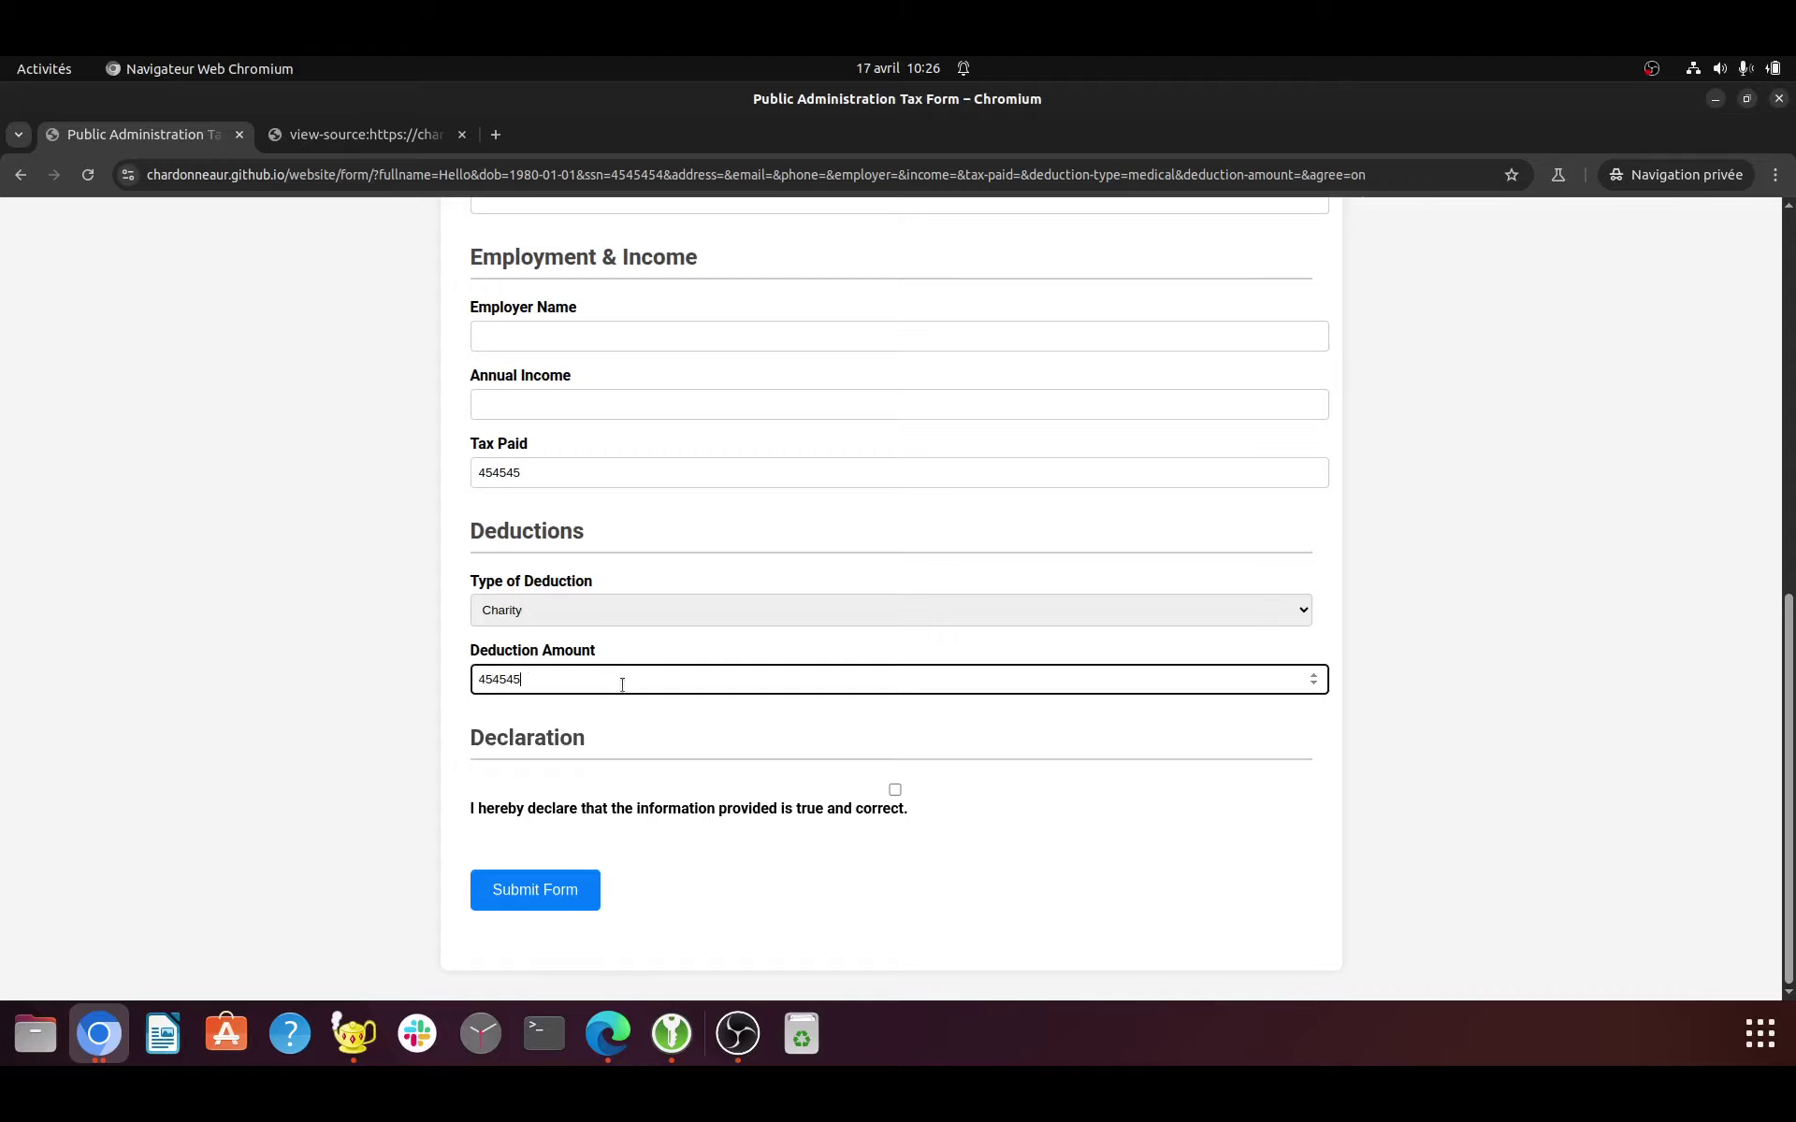
left_click(894, 791)
left_click(591, 896)
- Switch back to Matomo and examine the new form submission's details for the latest visit in the Visits Log
left_click(99, 1033)
left_click(119, 922)
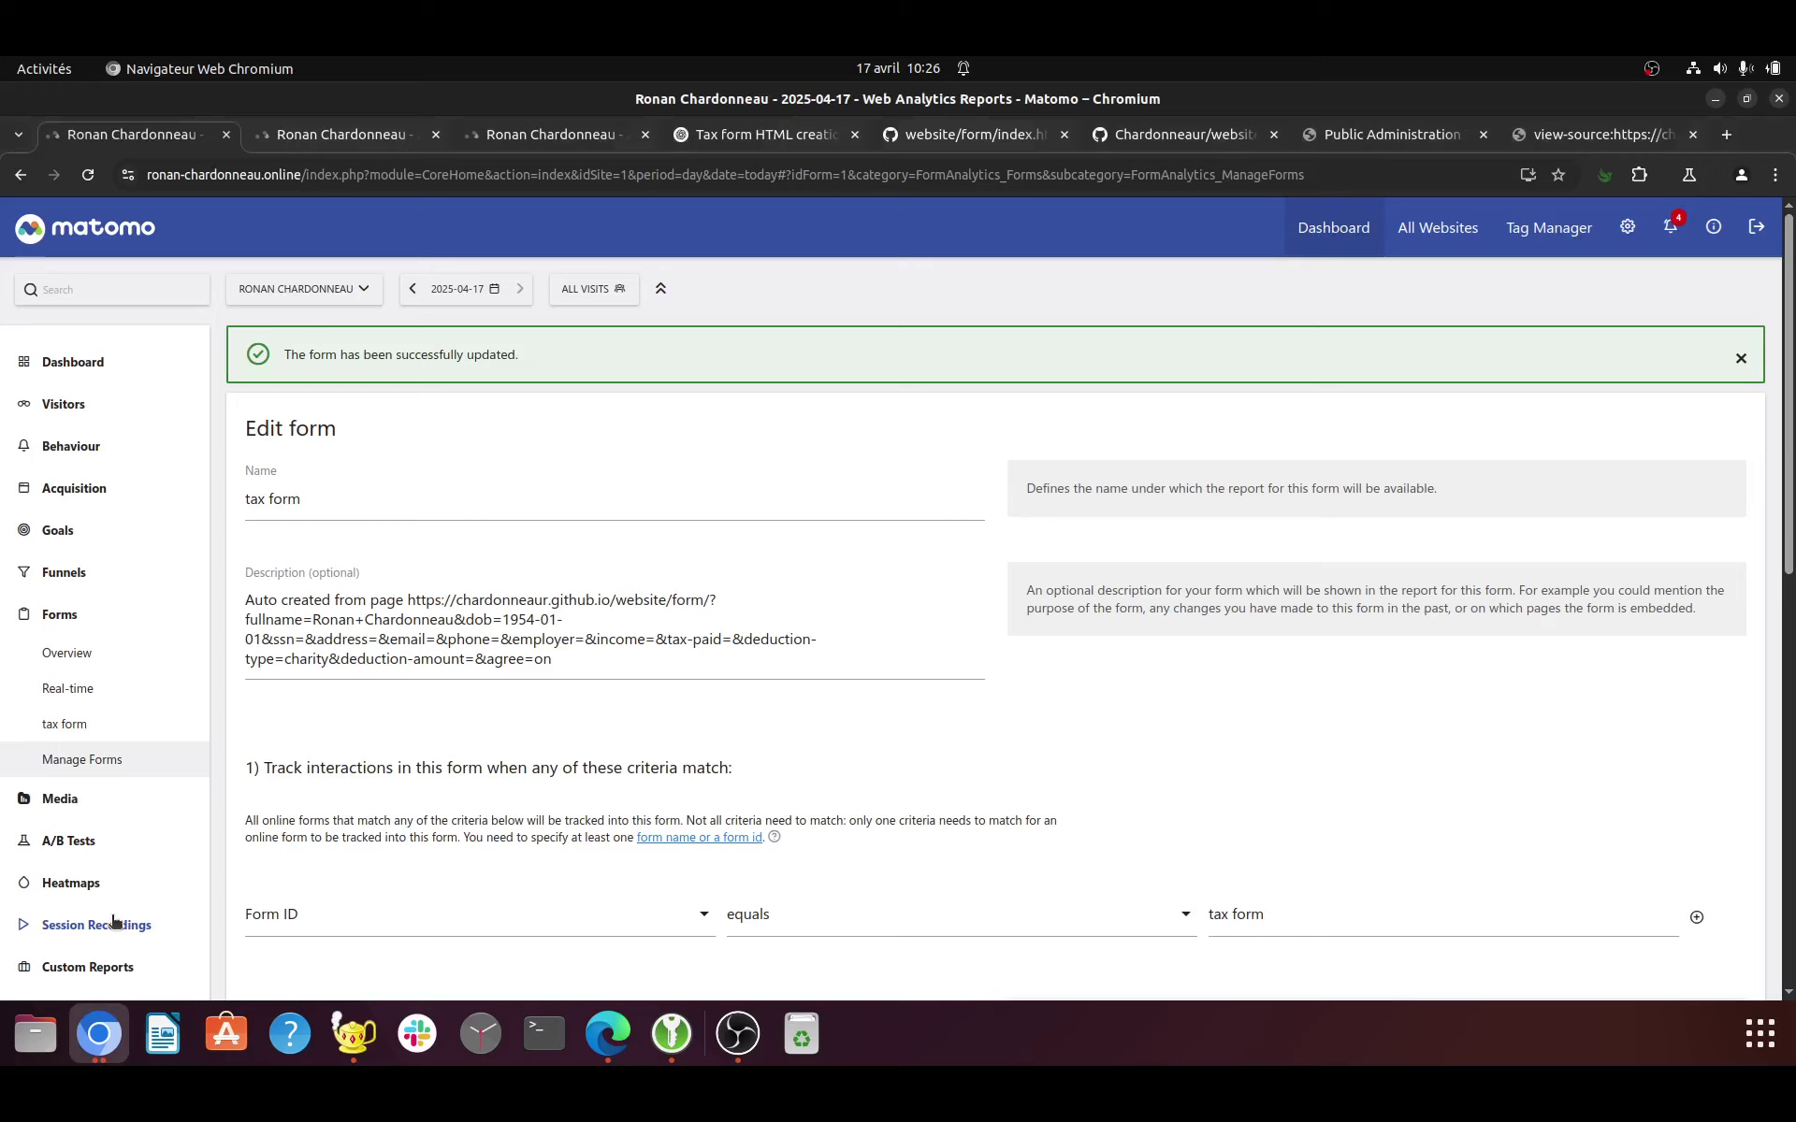
left_click(84, 408)
left_click(94, 479)
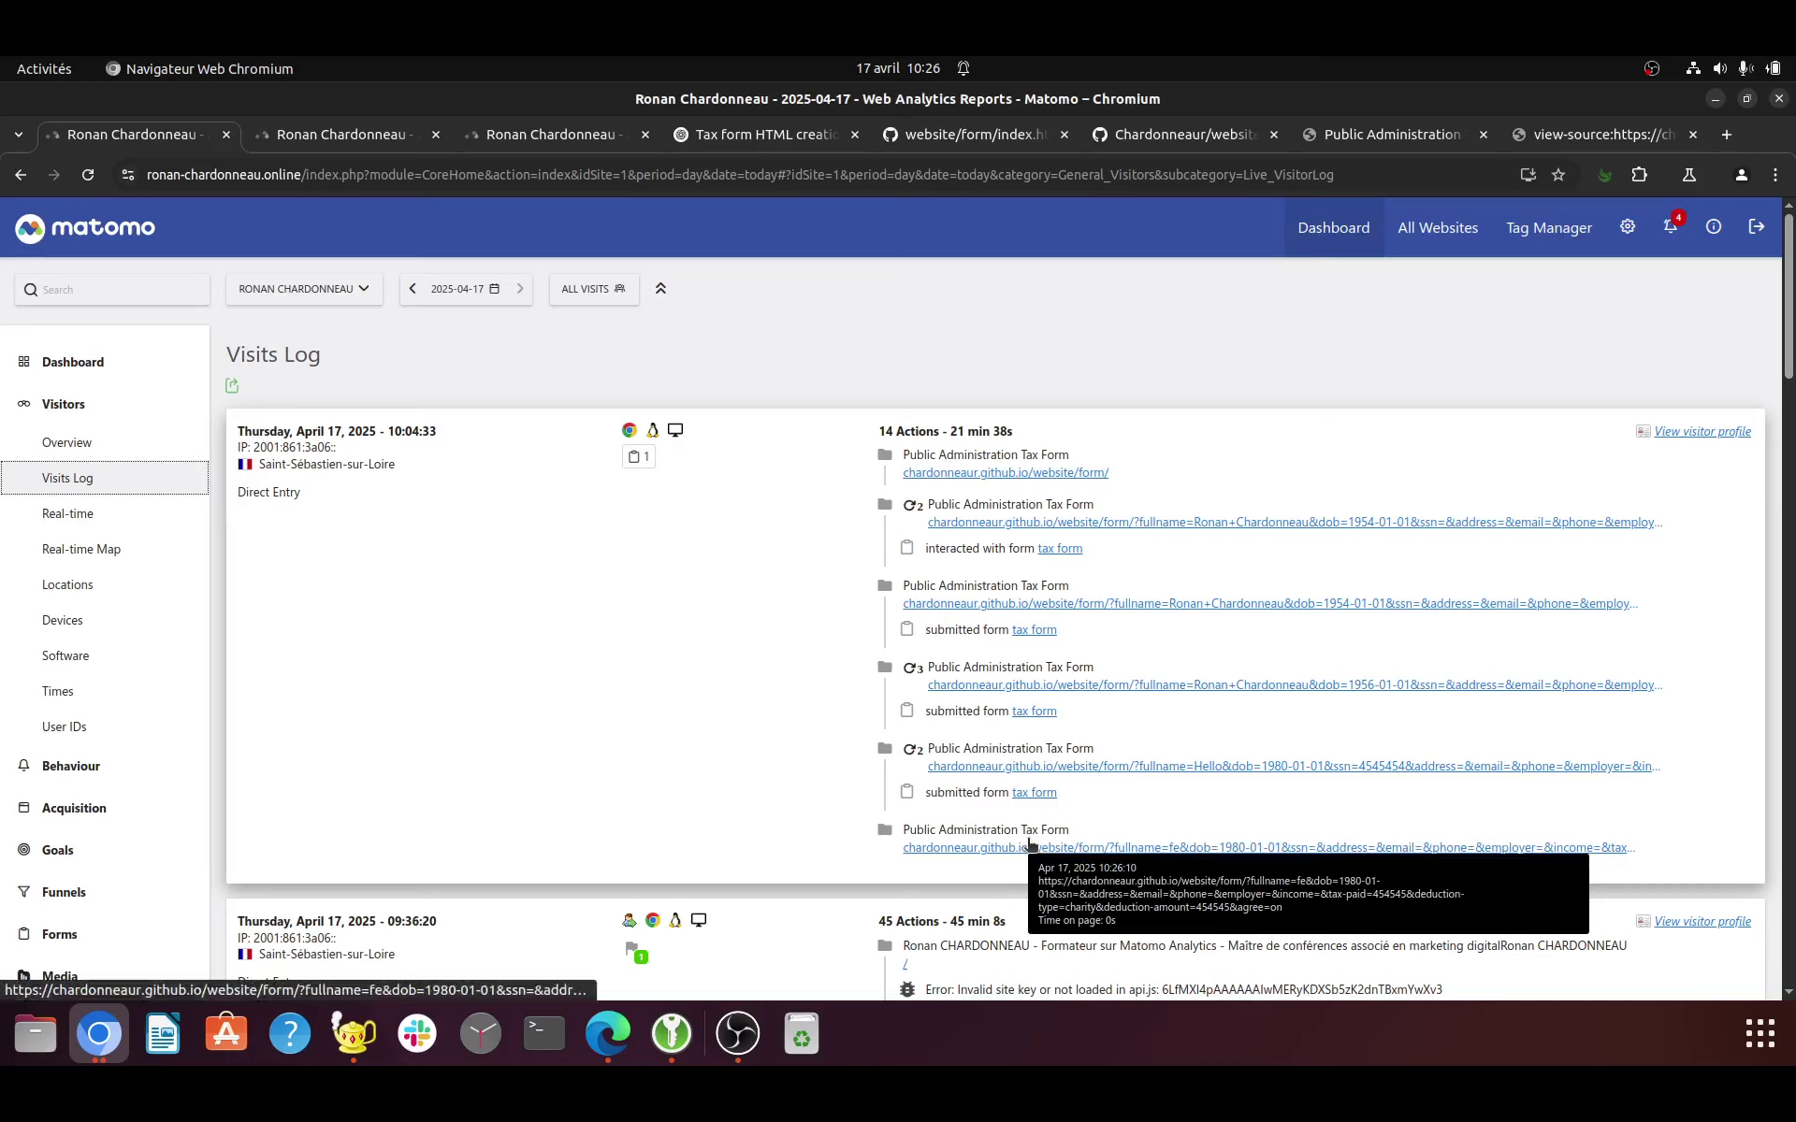
mouse_move(1046, 793)
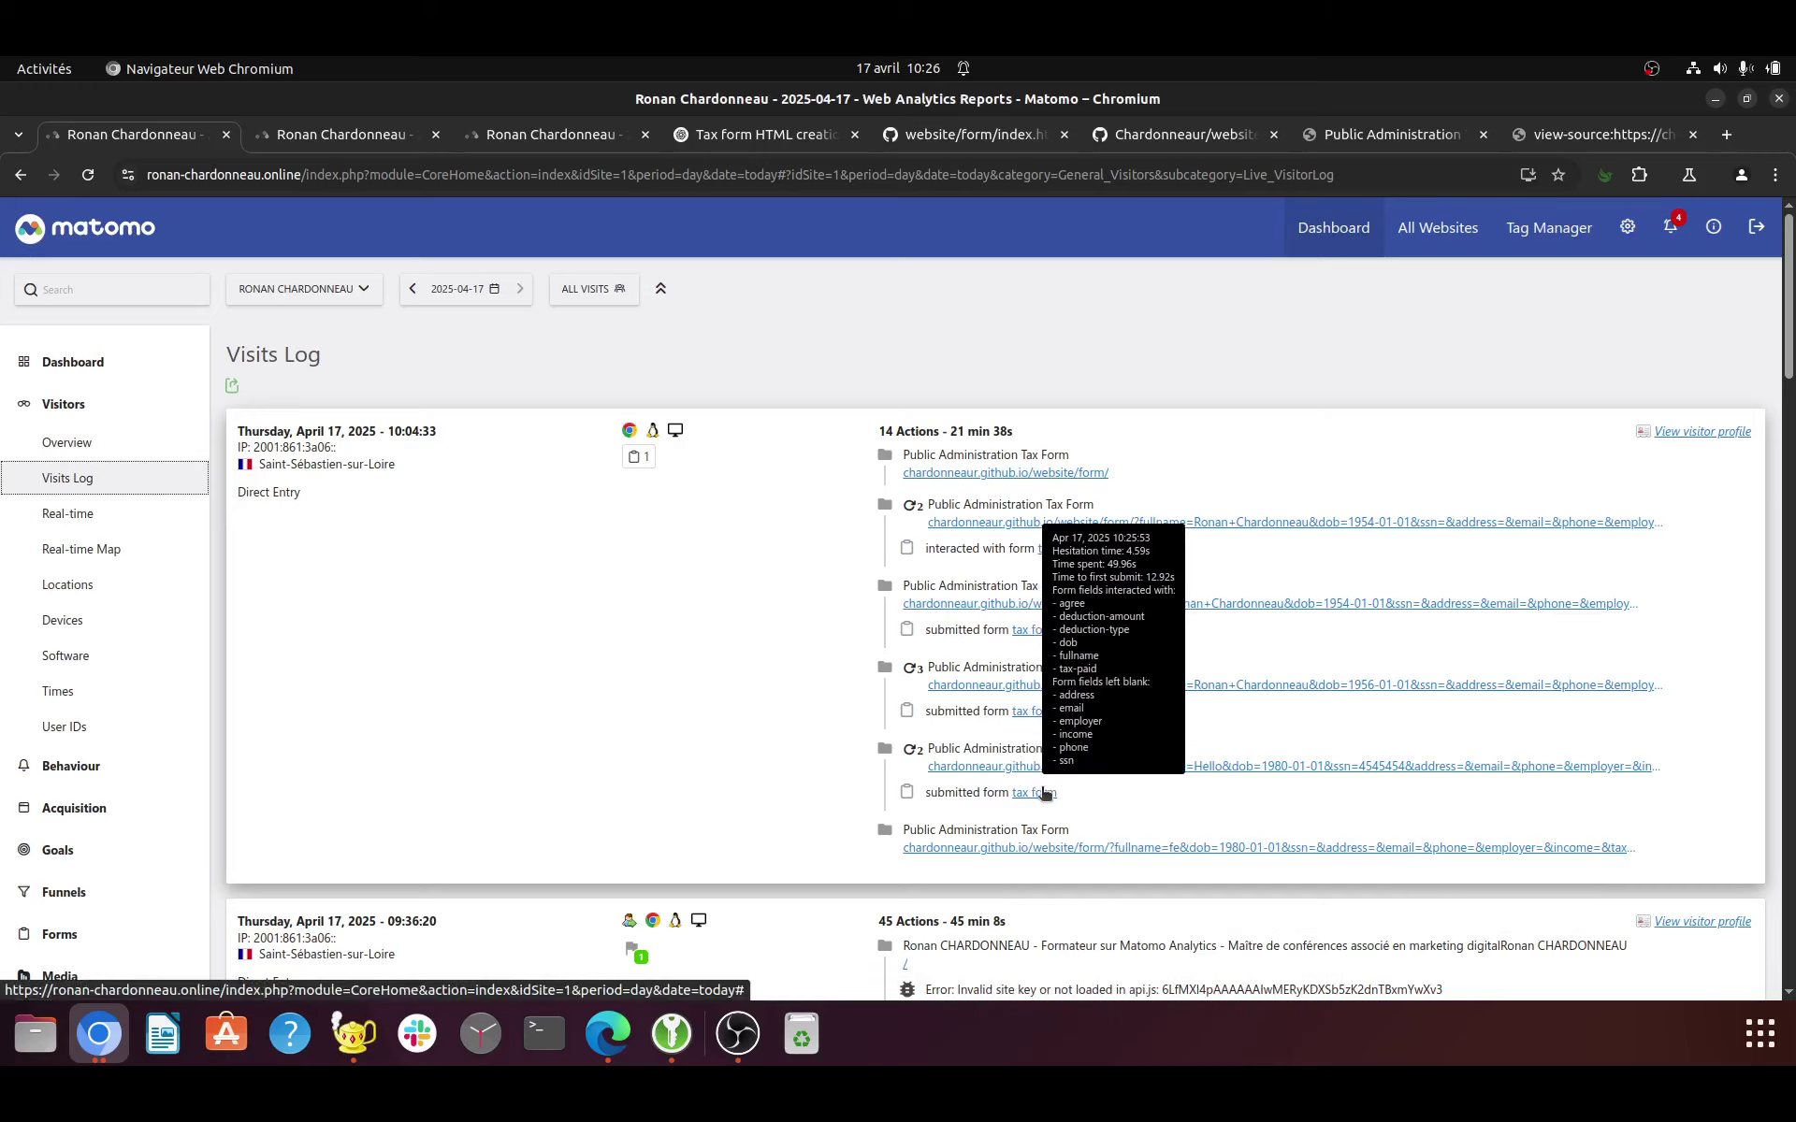
- Open the real-time Forms report and review the form conversions of the last 30 minutes and 24 hours
scroll(93, 801, "down", 3)
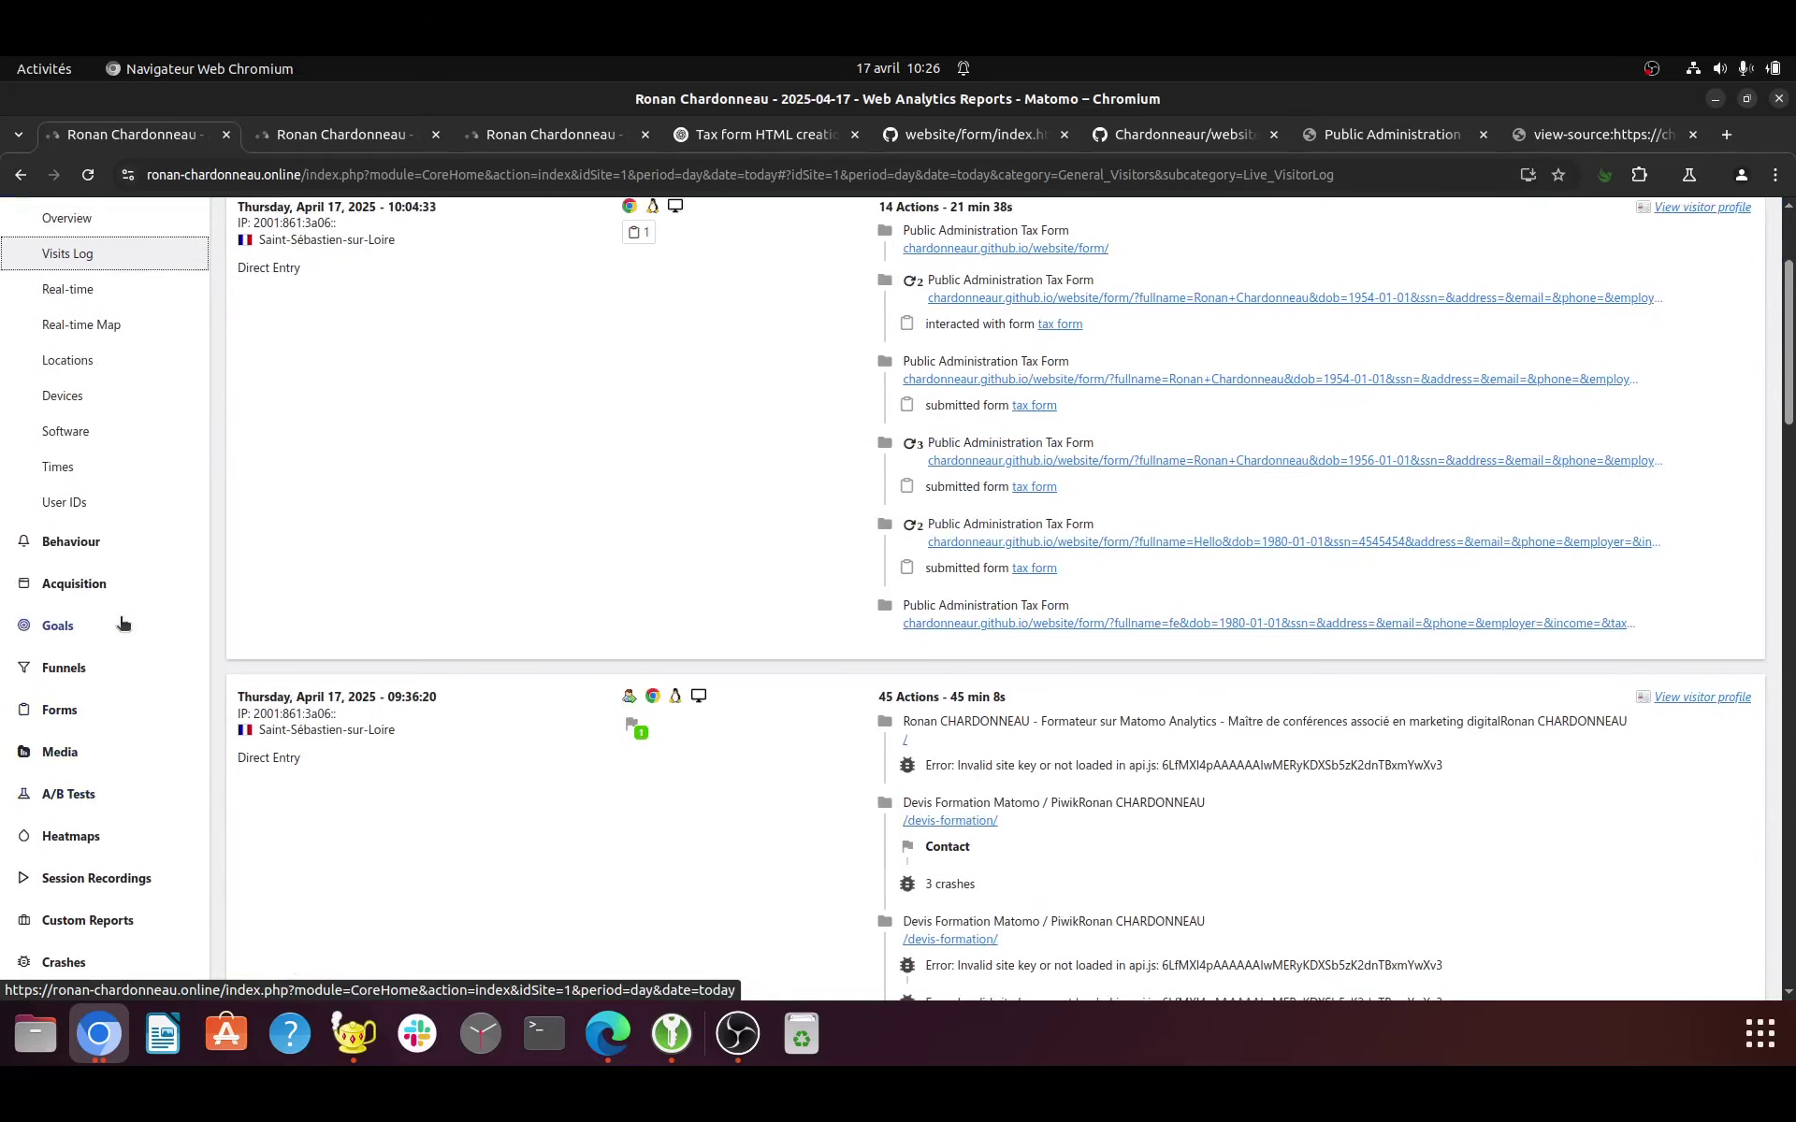
left_click(94, 711)
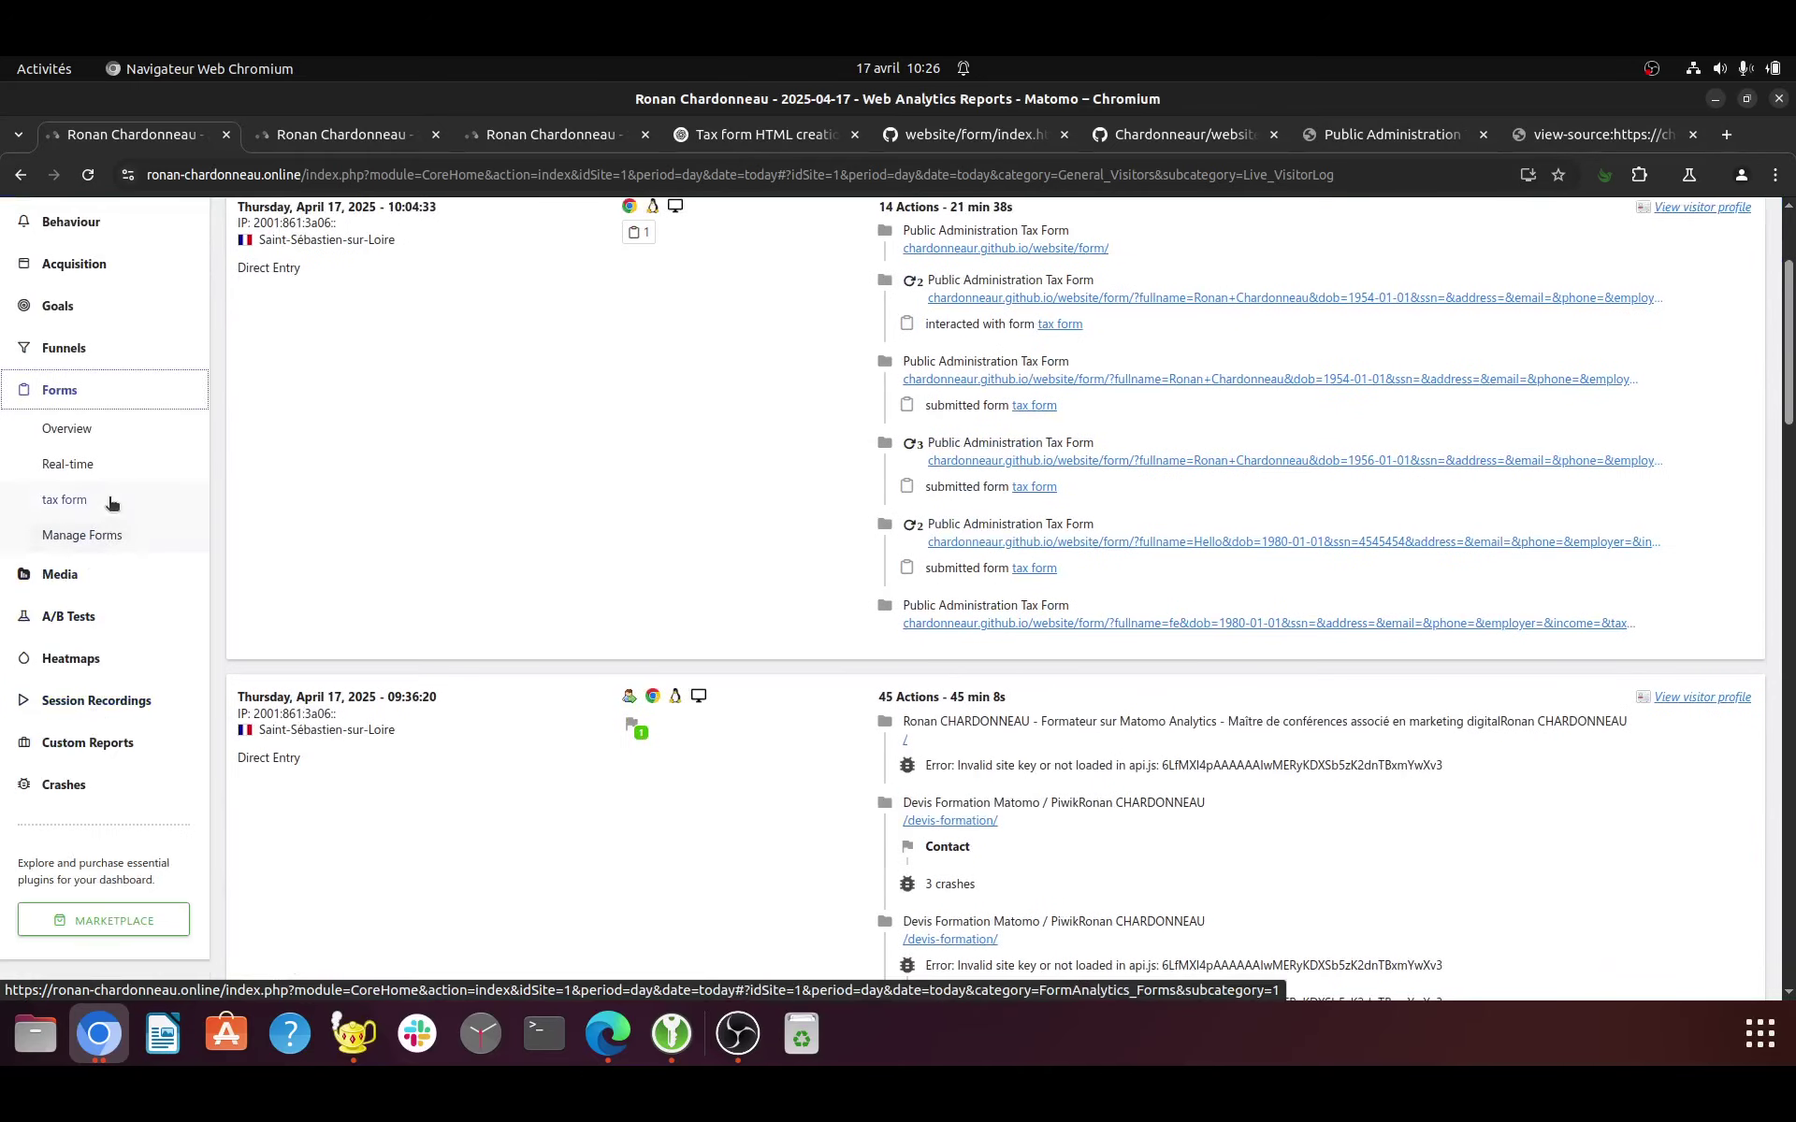
left_click(114, 470)
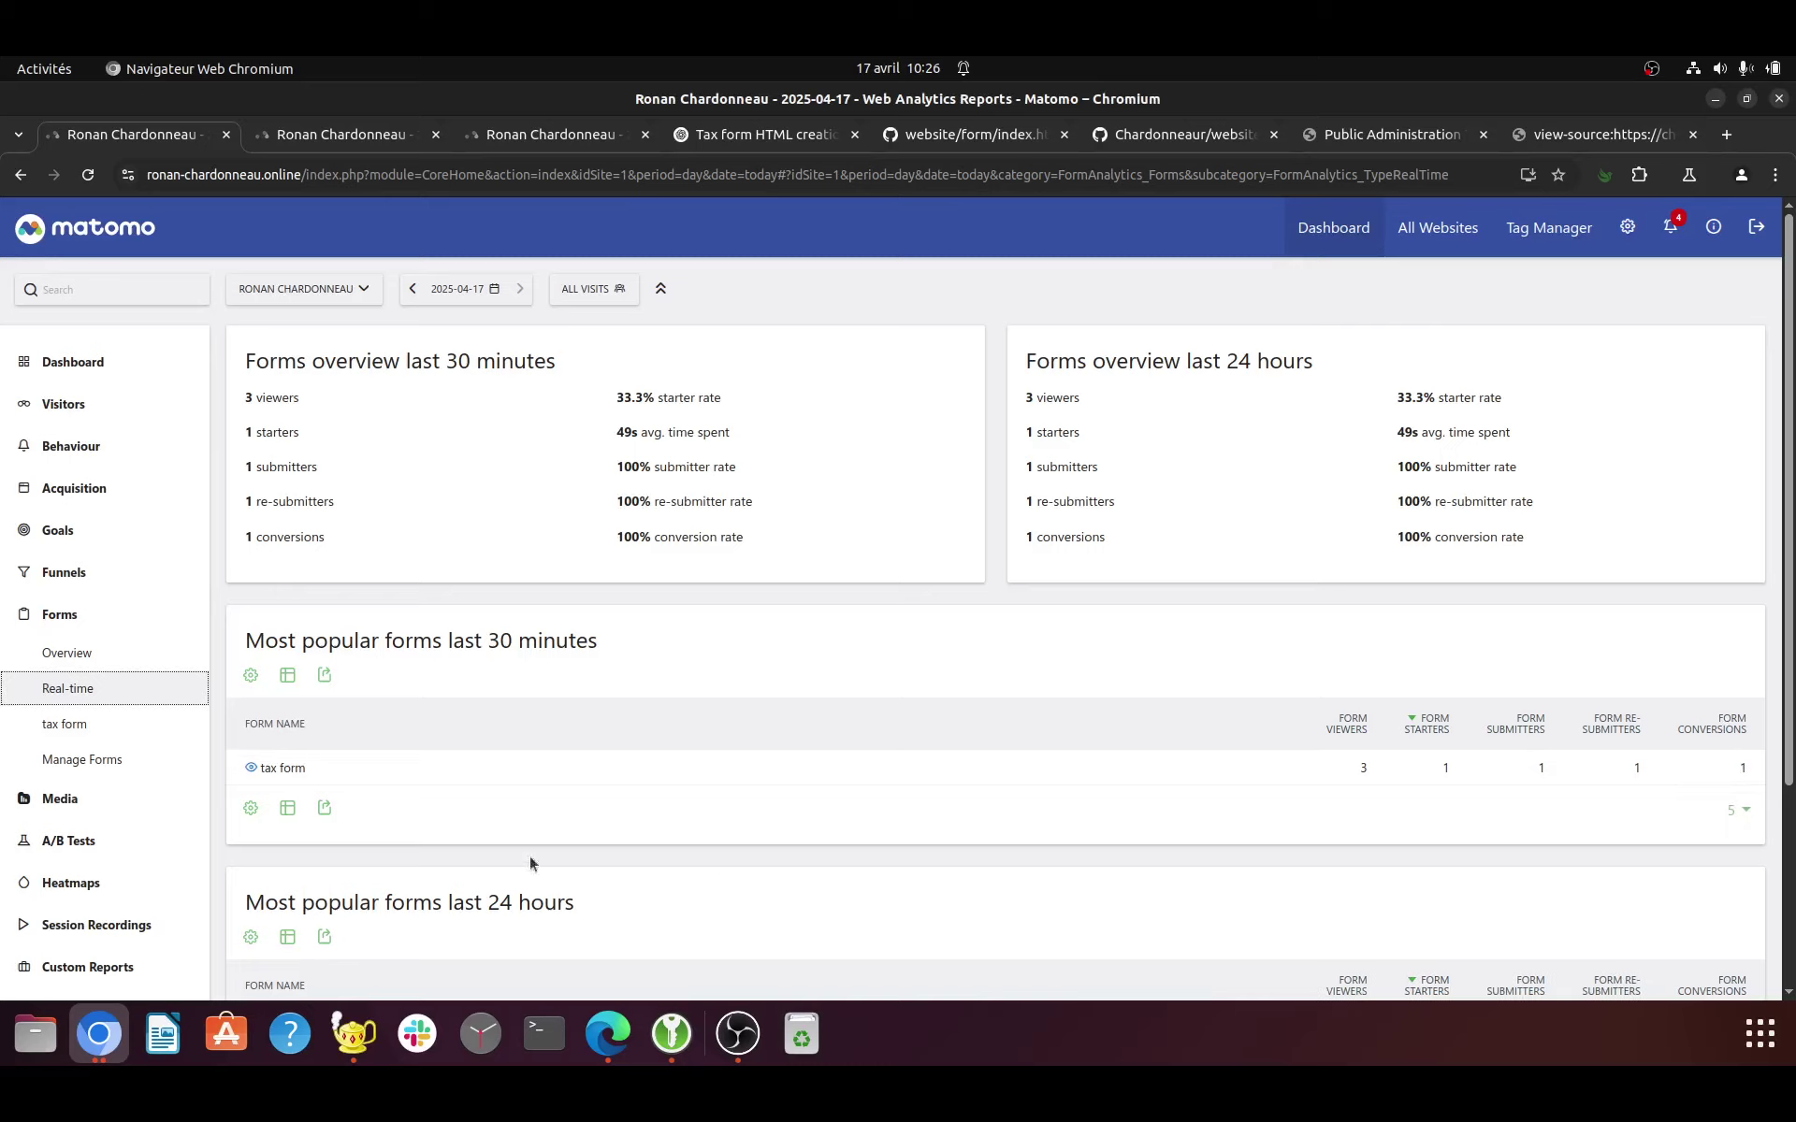
- Start a new custom report and add Form Conversions as its metric
left_click(121, 967)
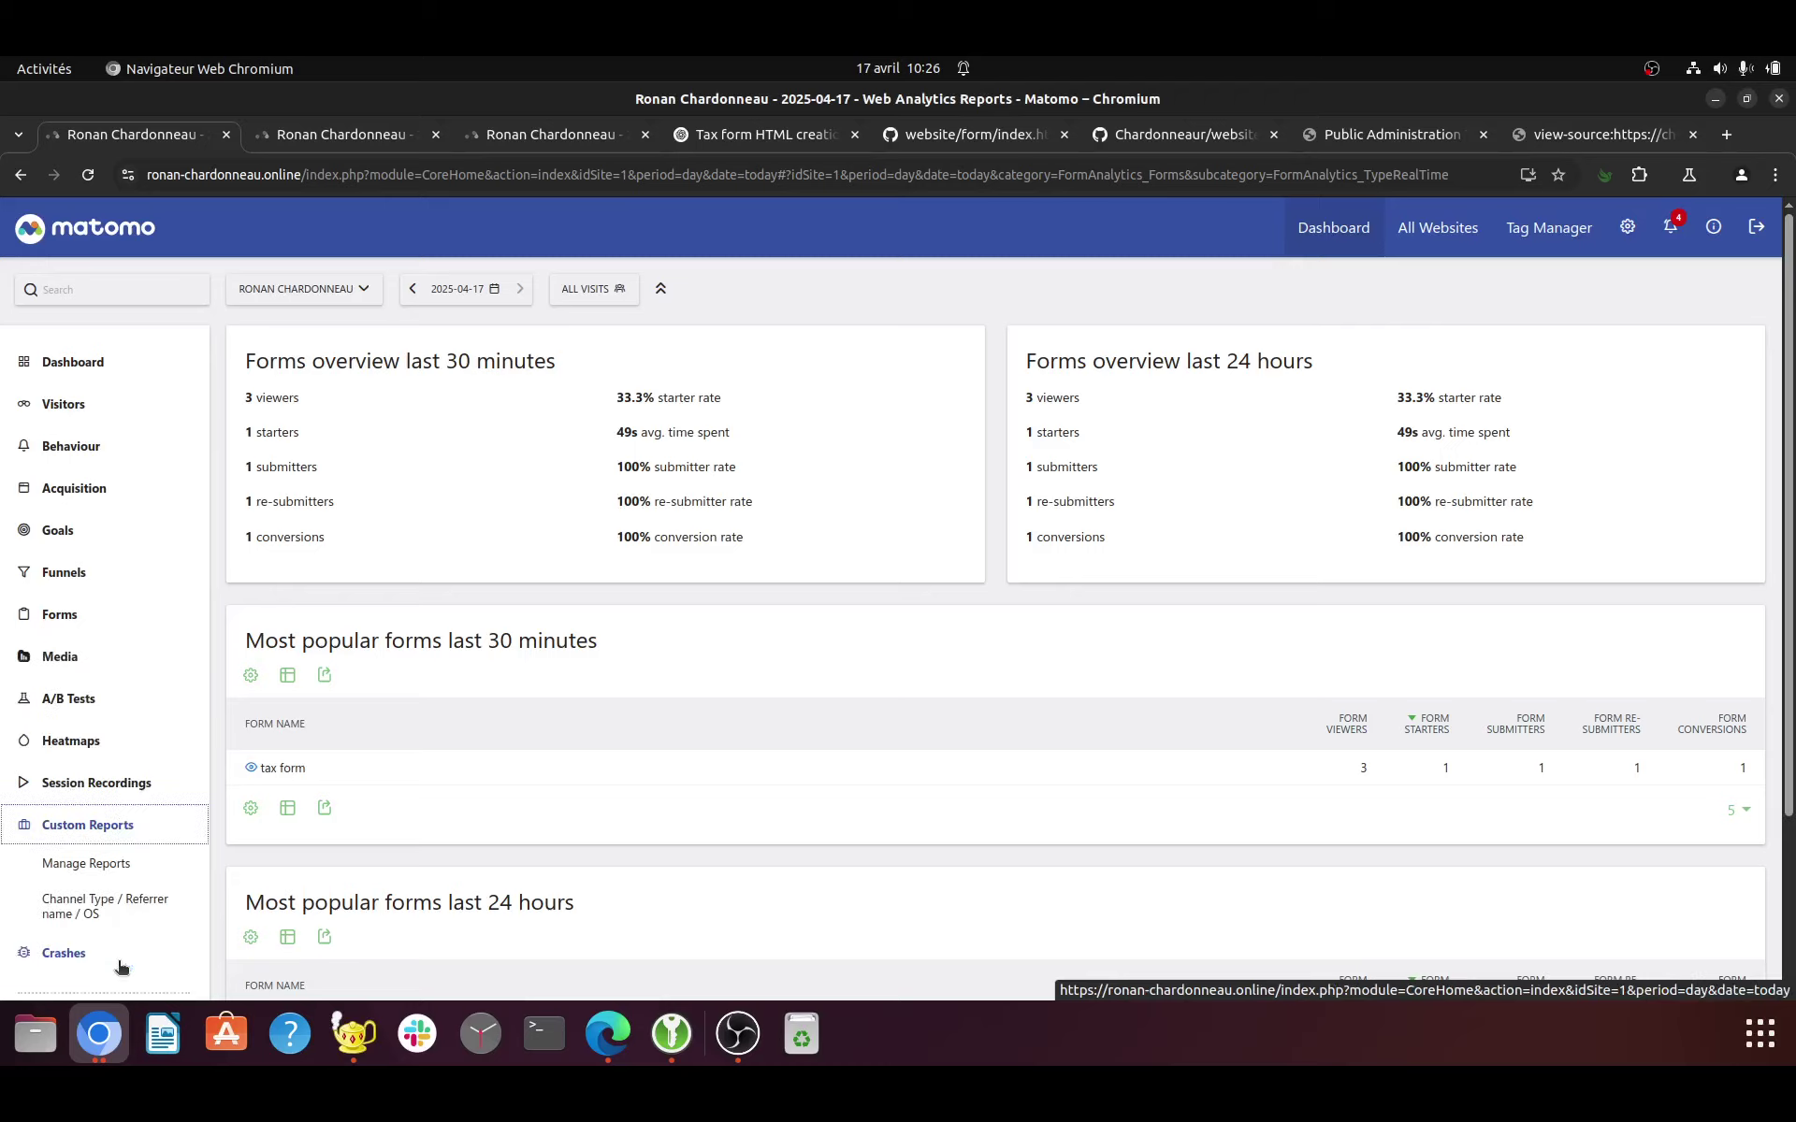
left_click(89, 873)
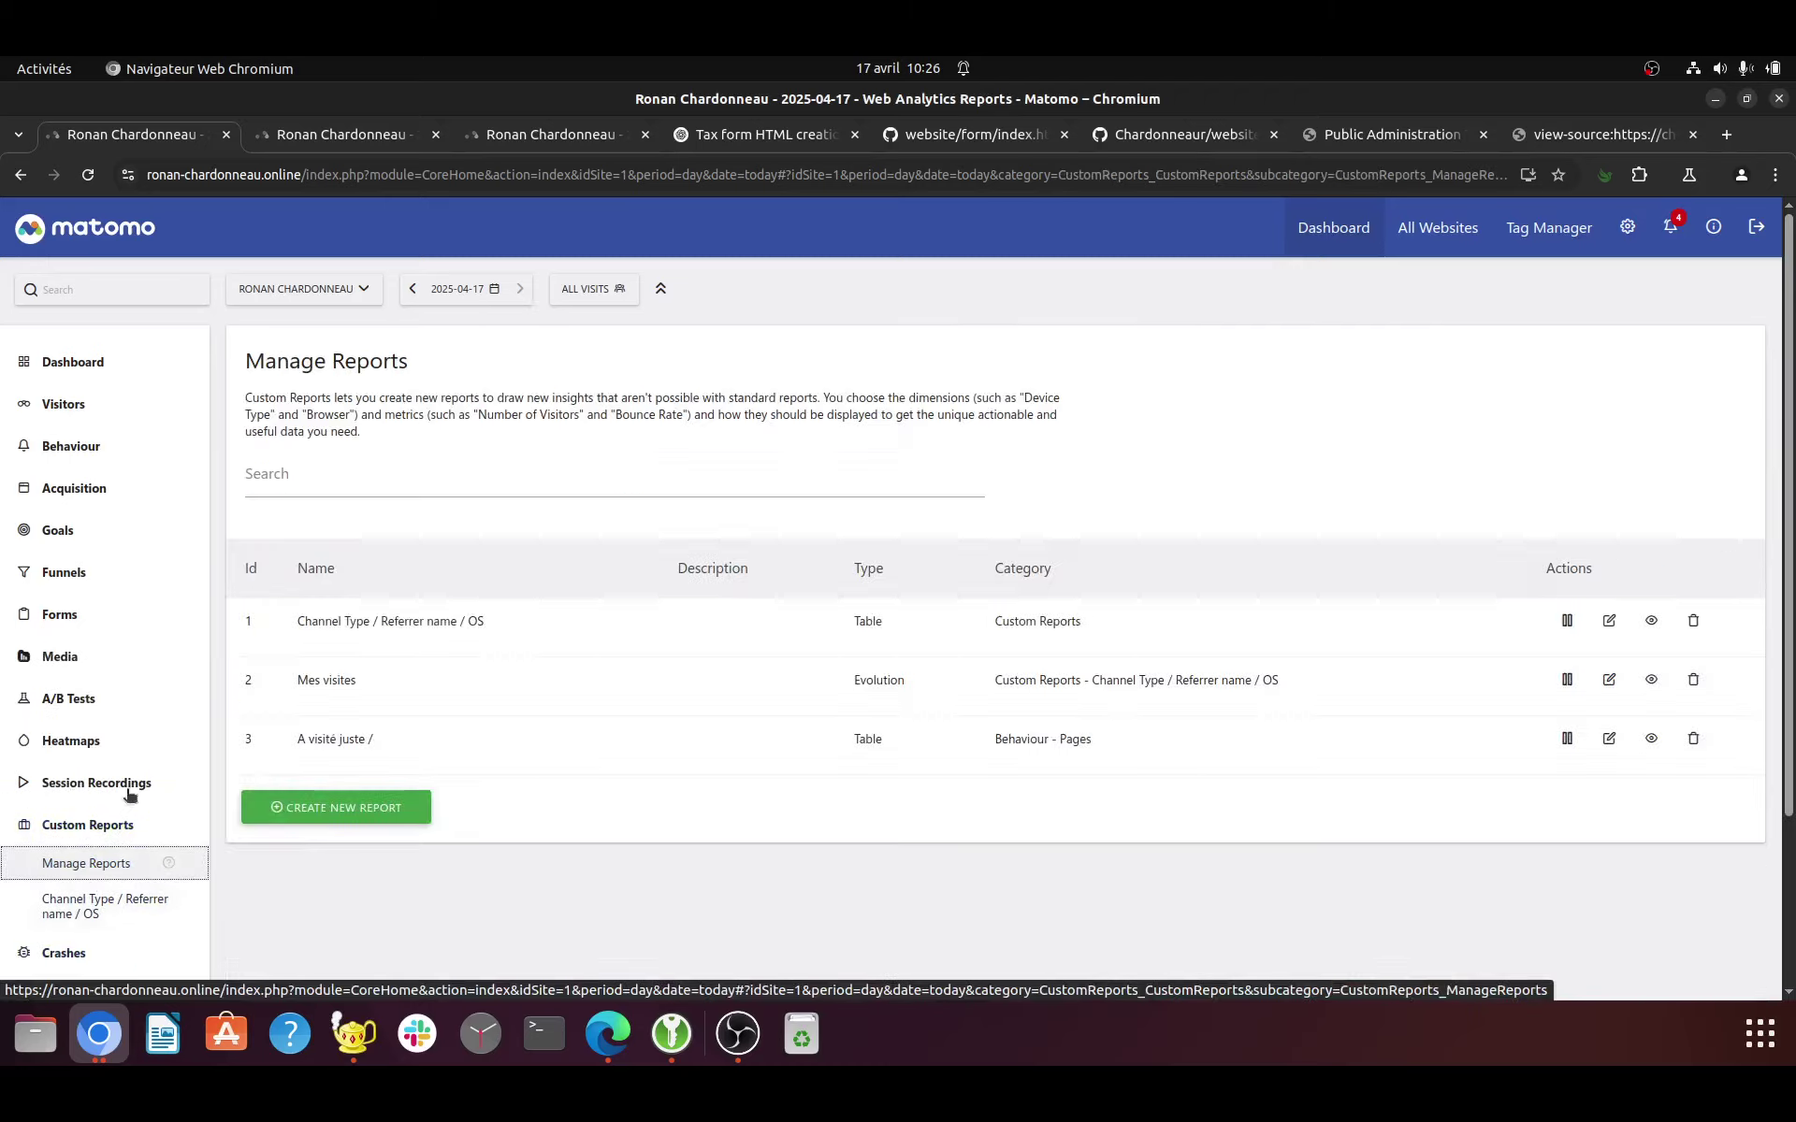
left_click(356, 810)
scroll(354, 810, "down", 10)
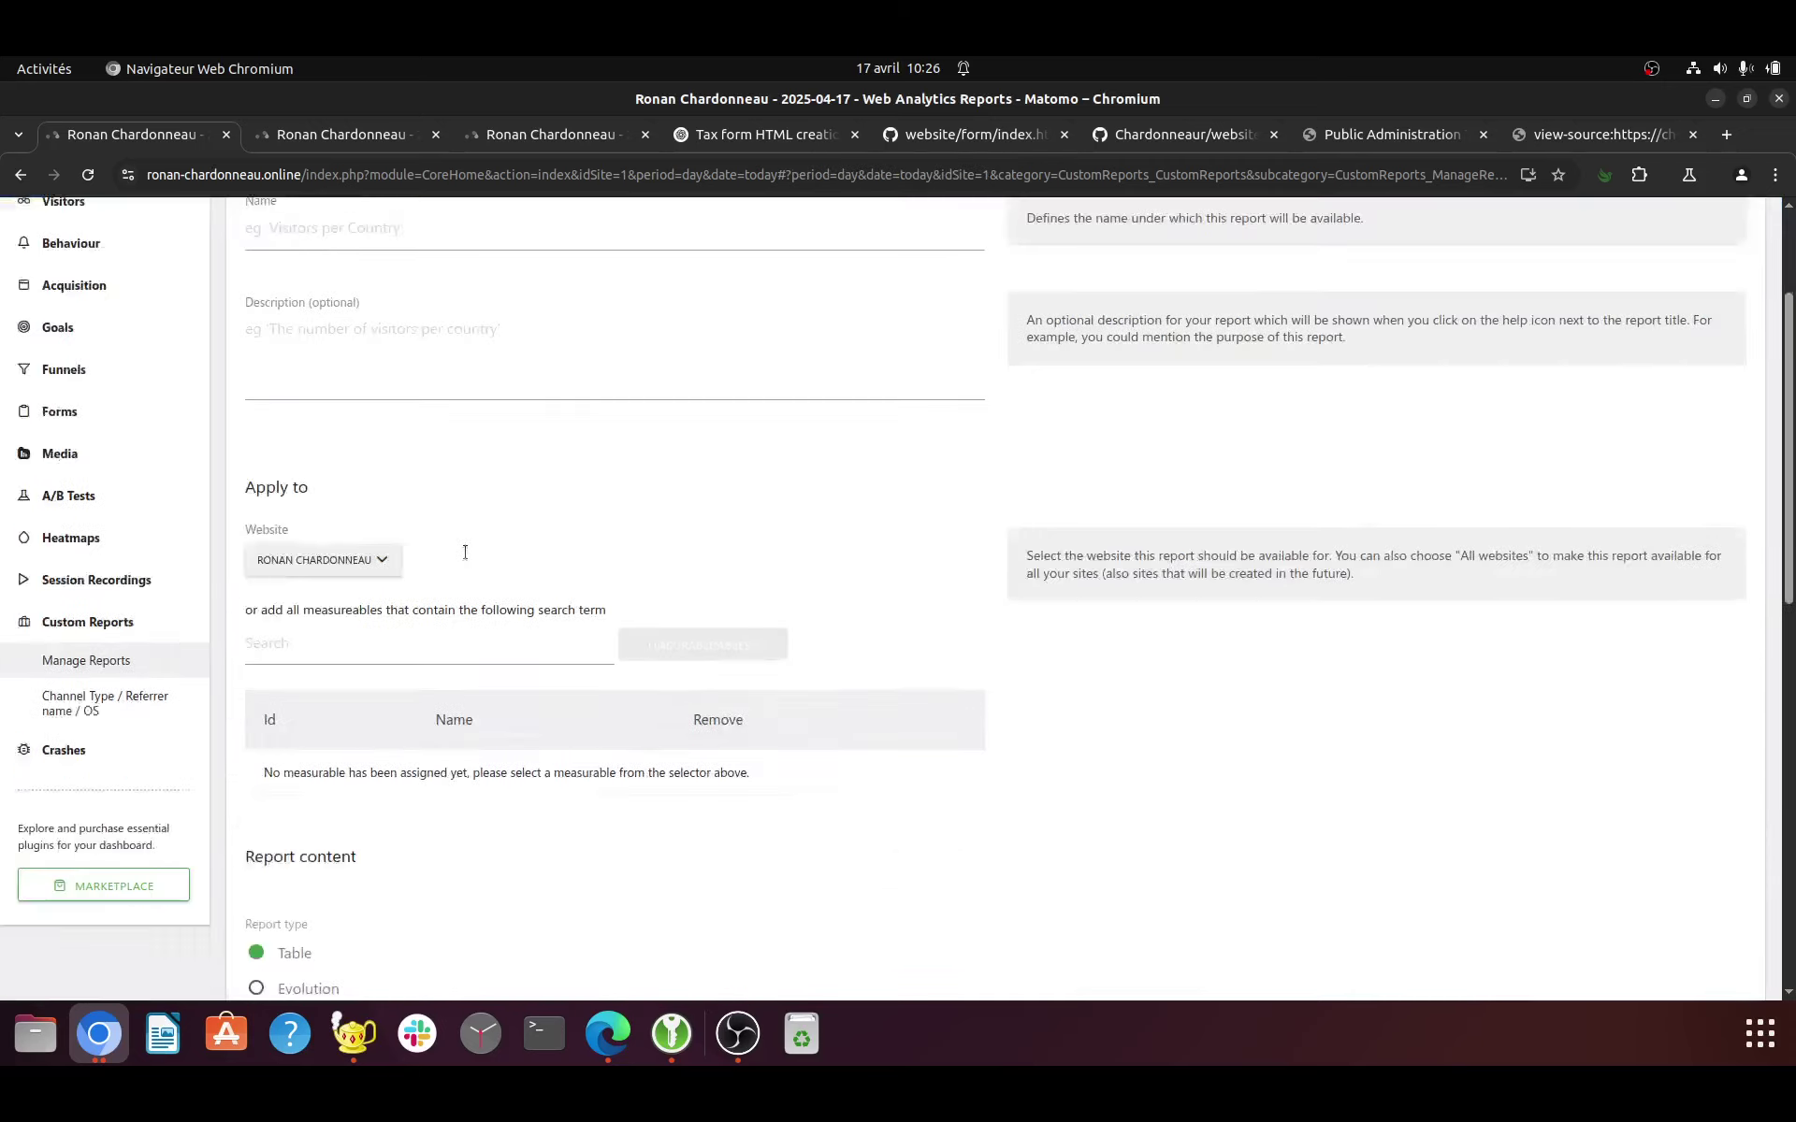
left_click(422, 479)
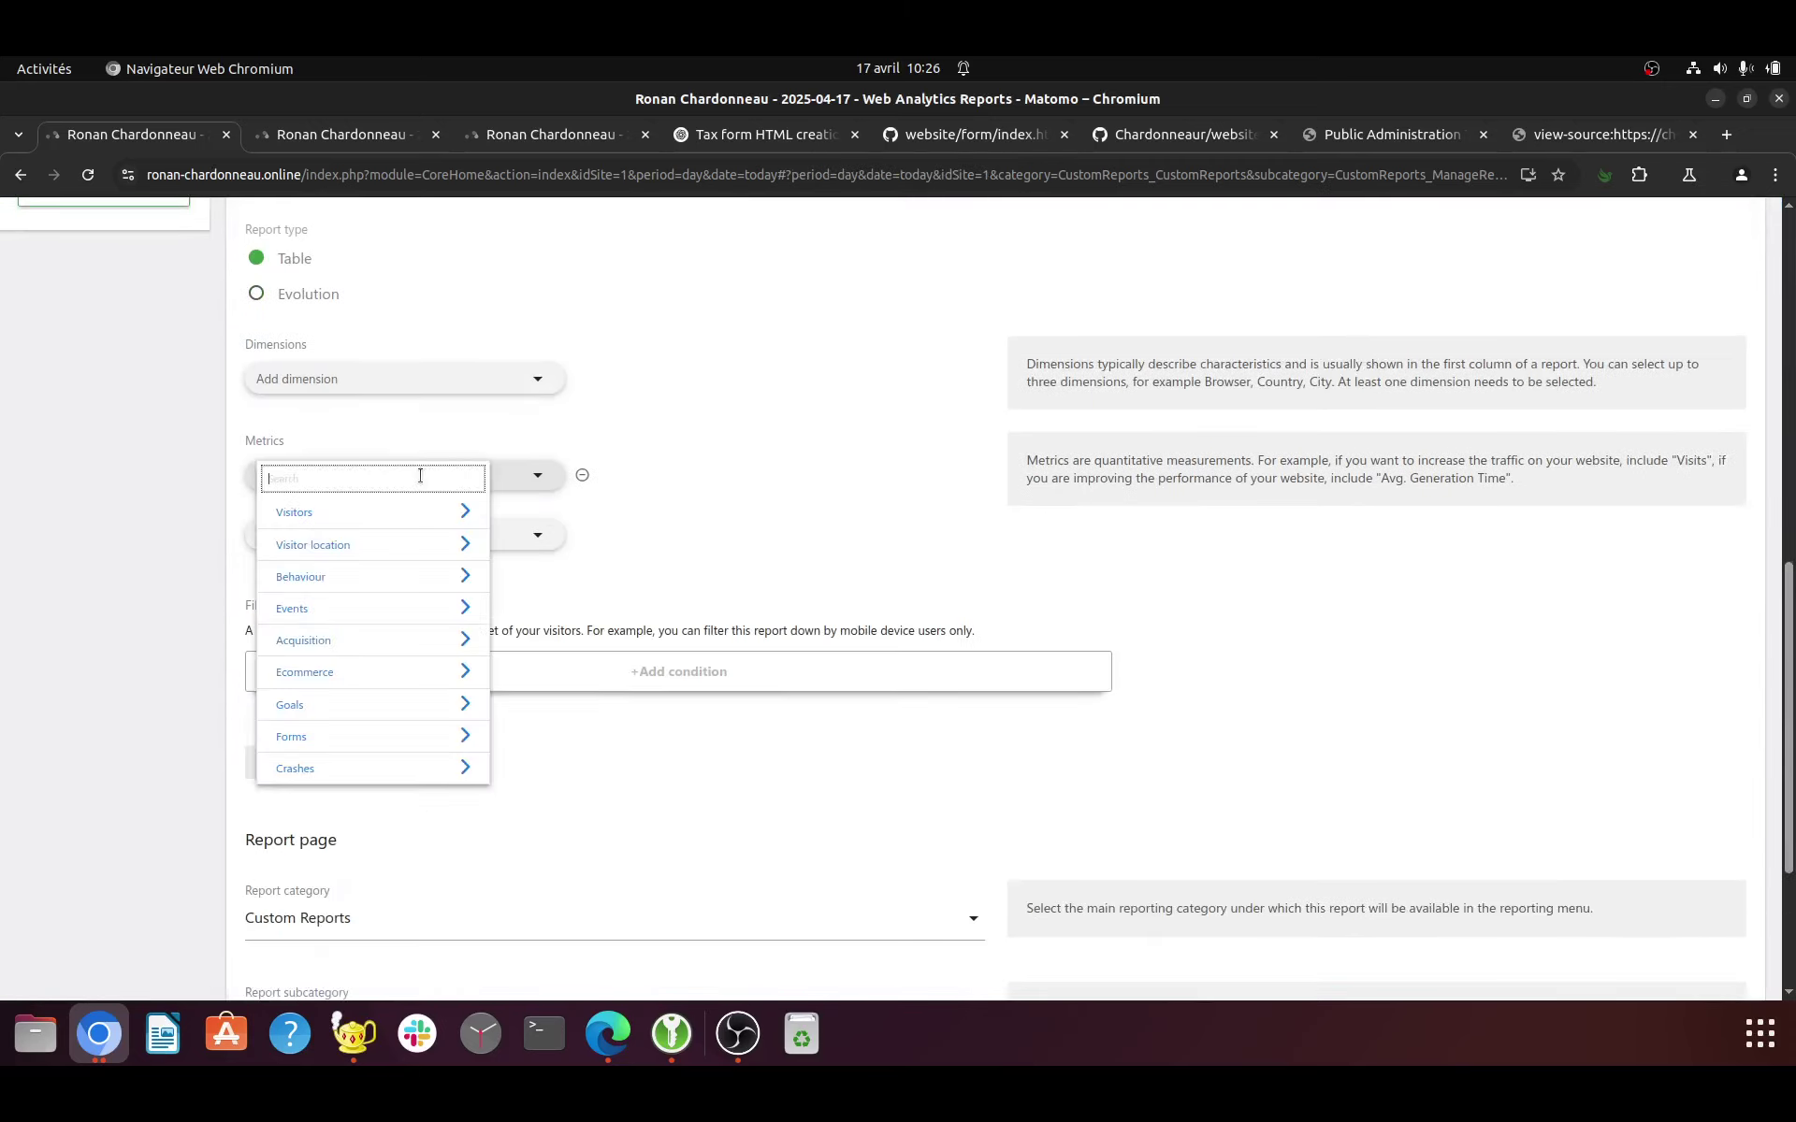
type("form")
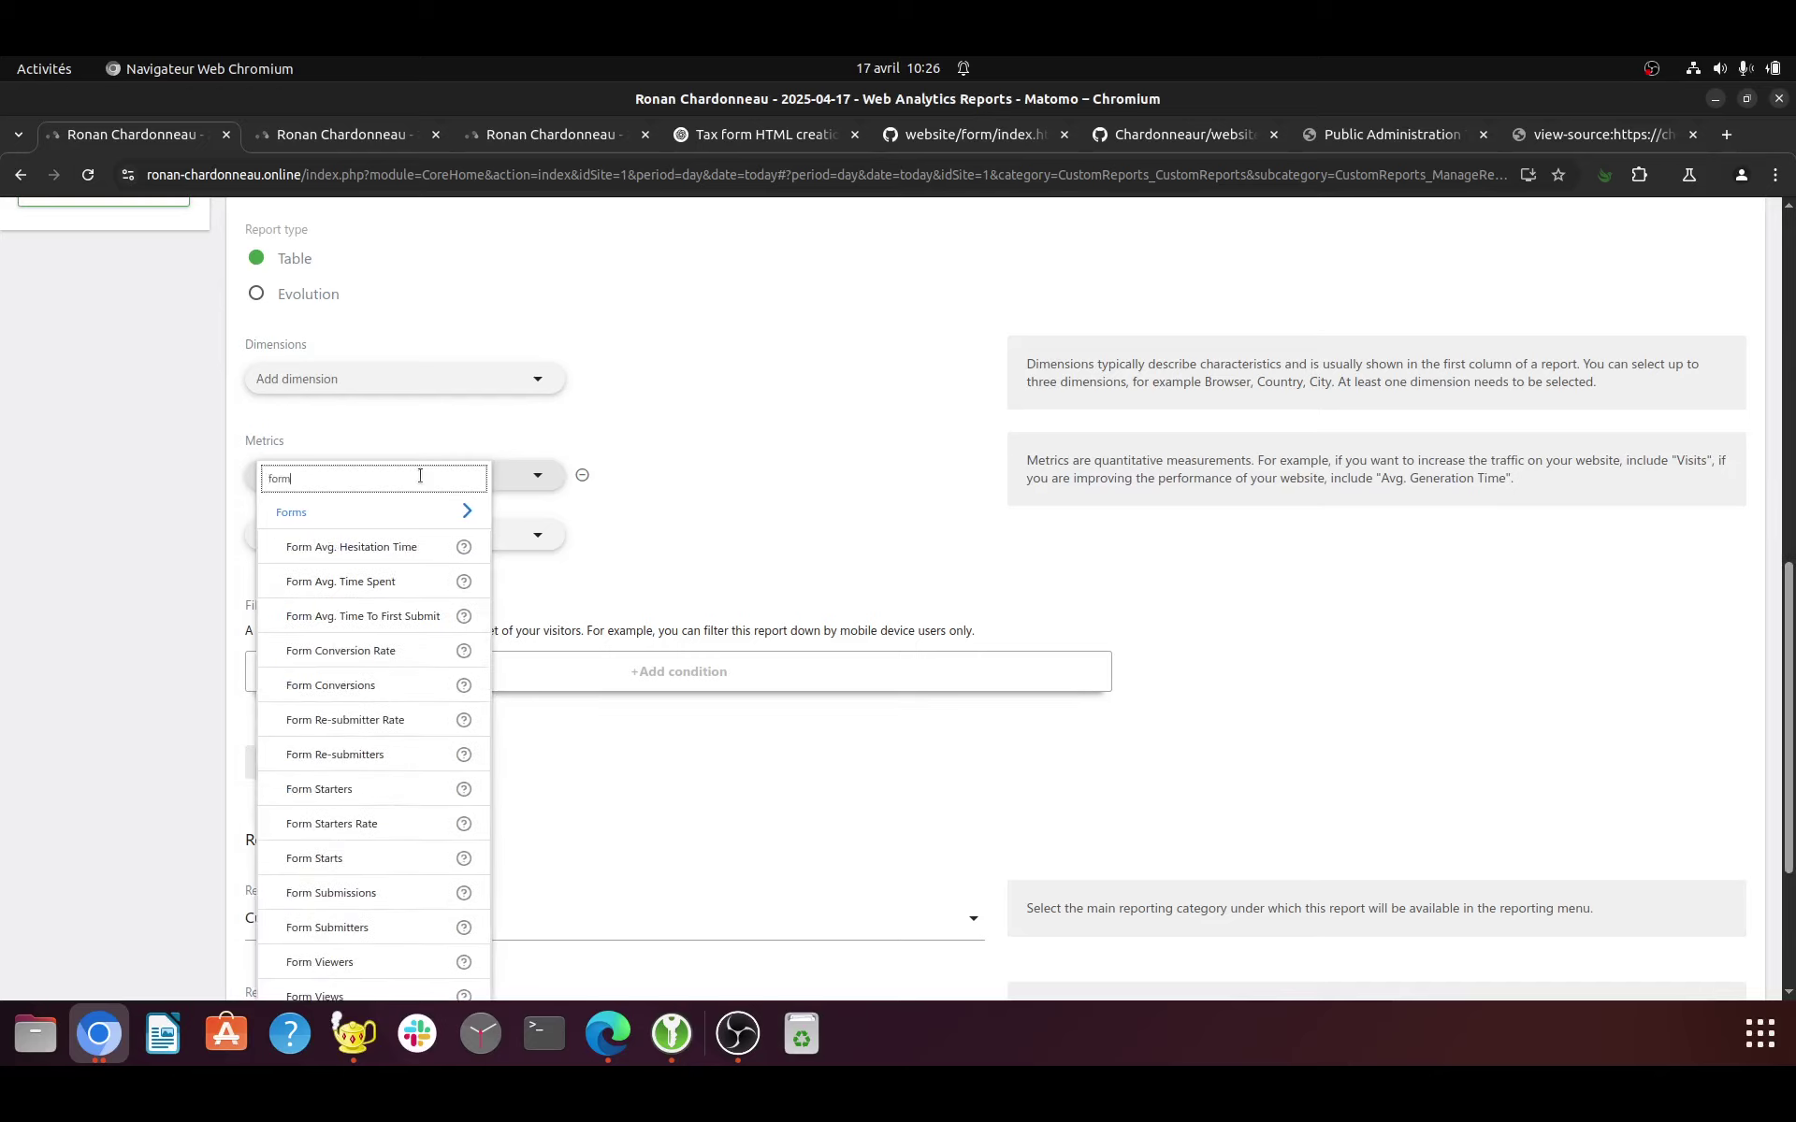
left_click(381, 685)
- Add Channel Type as the custom report's dimension and preview the report
left_click(361, 383)
type("chan")
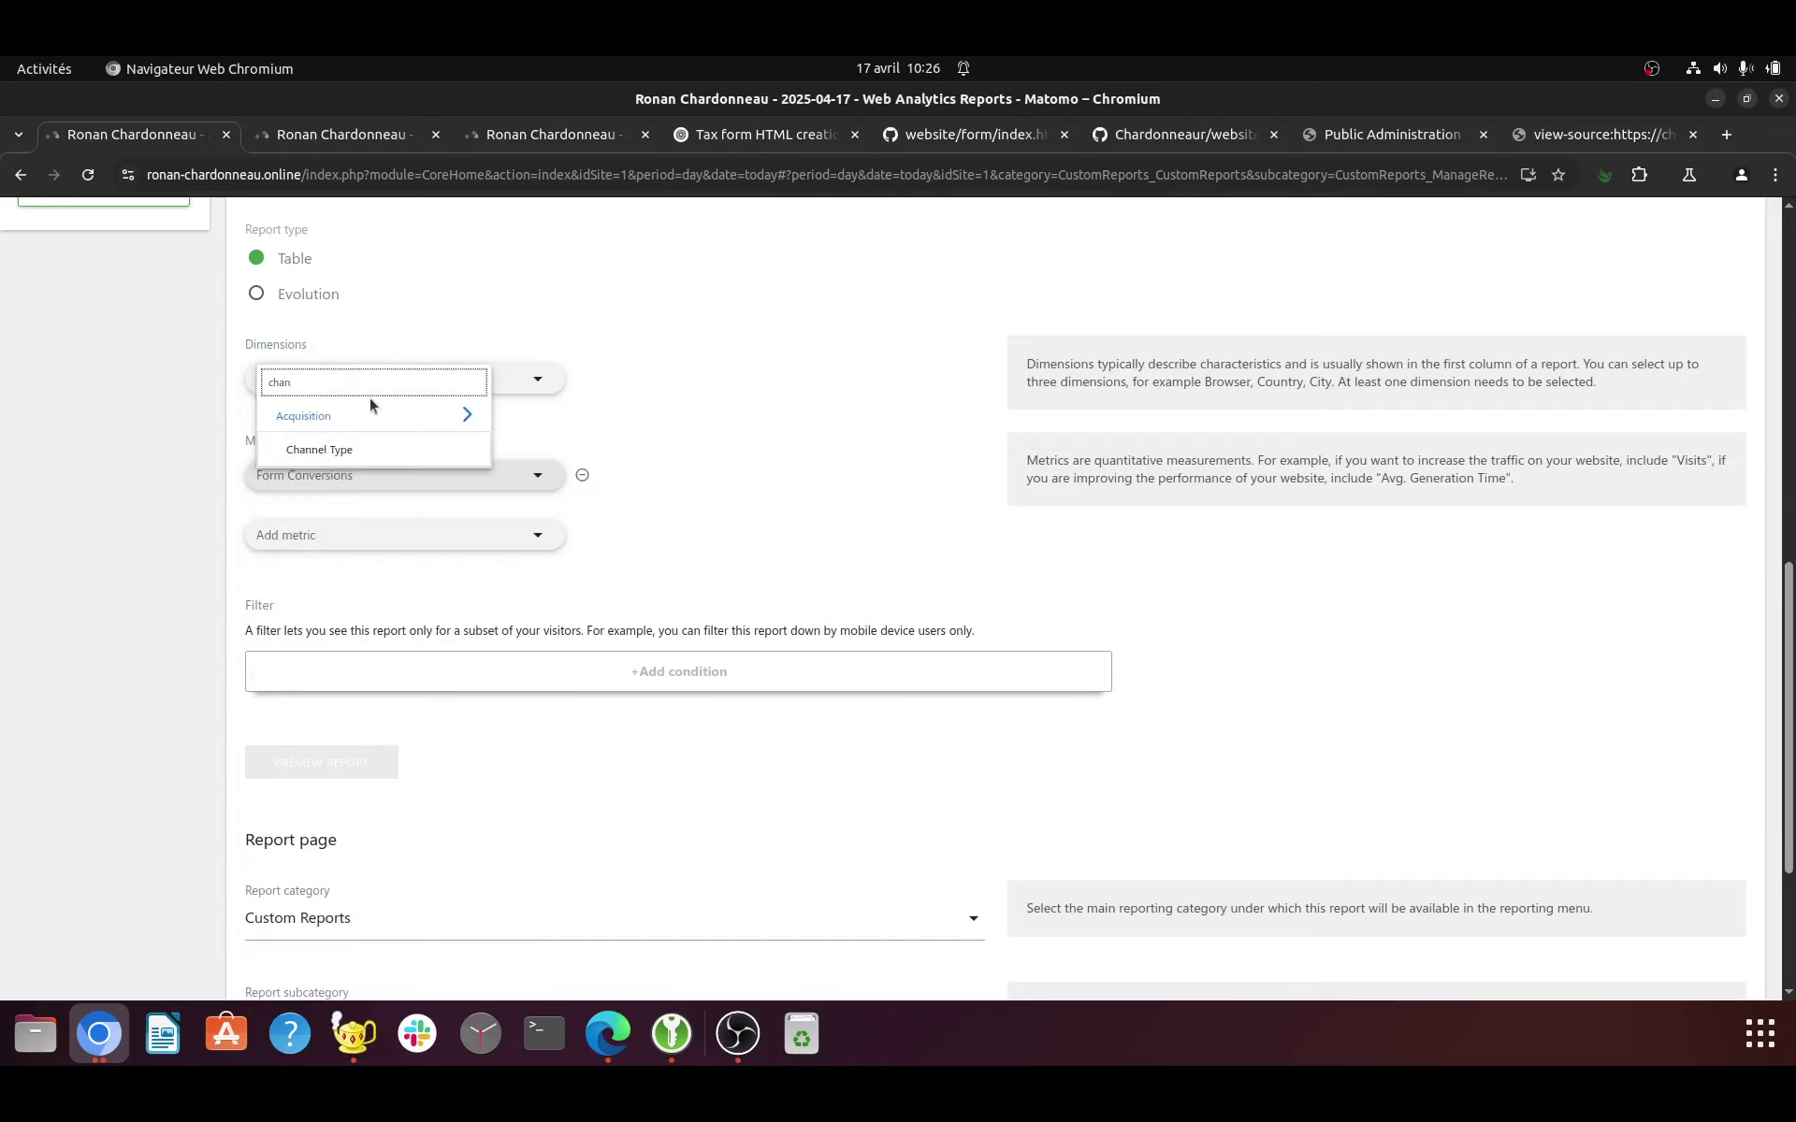
left_click(321, 448)
left_click(335, 830)
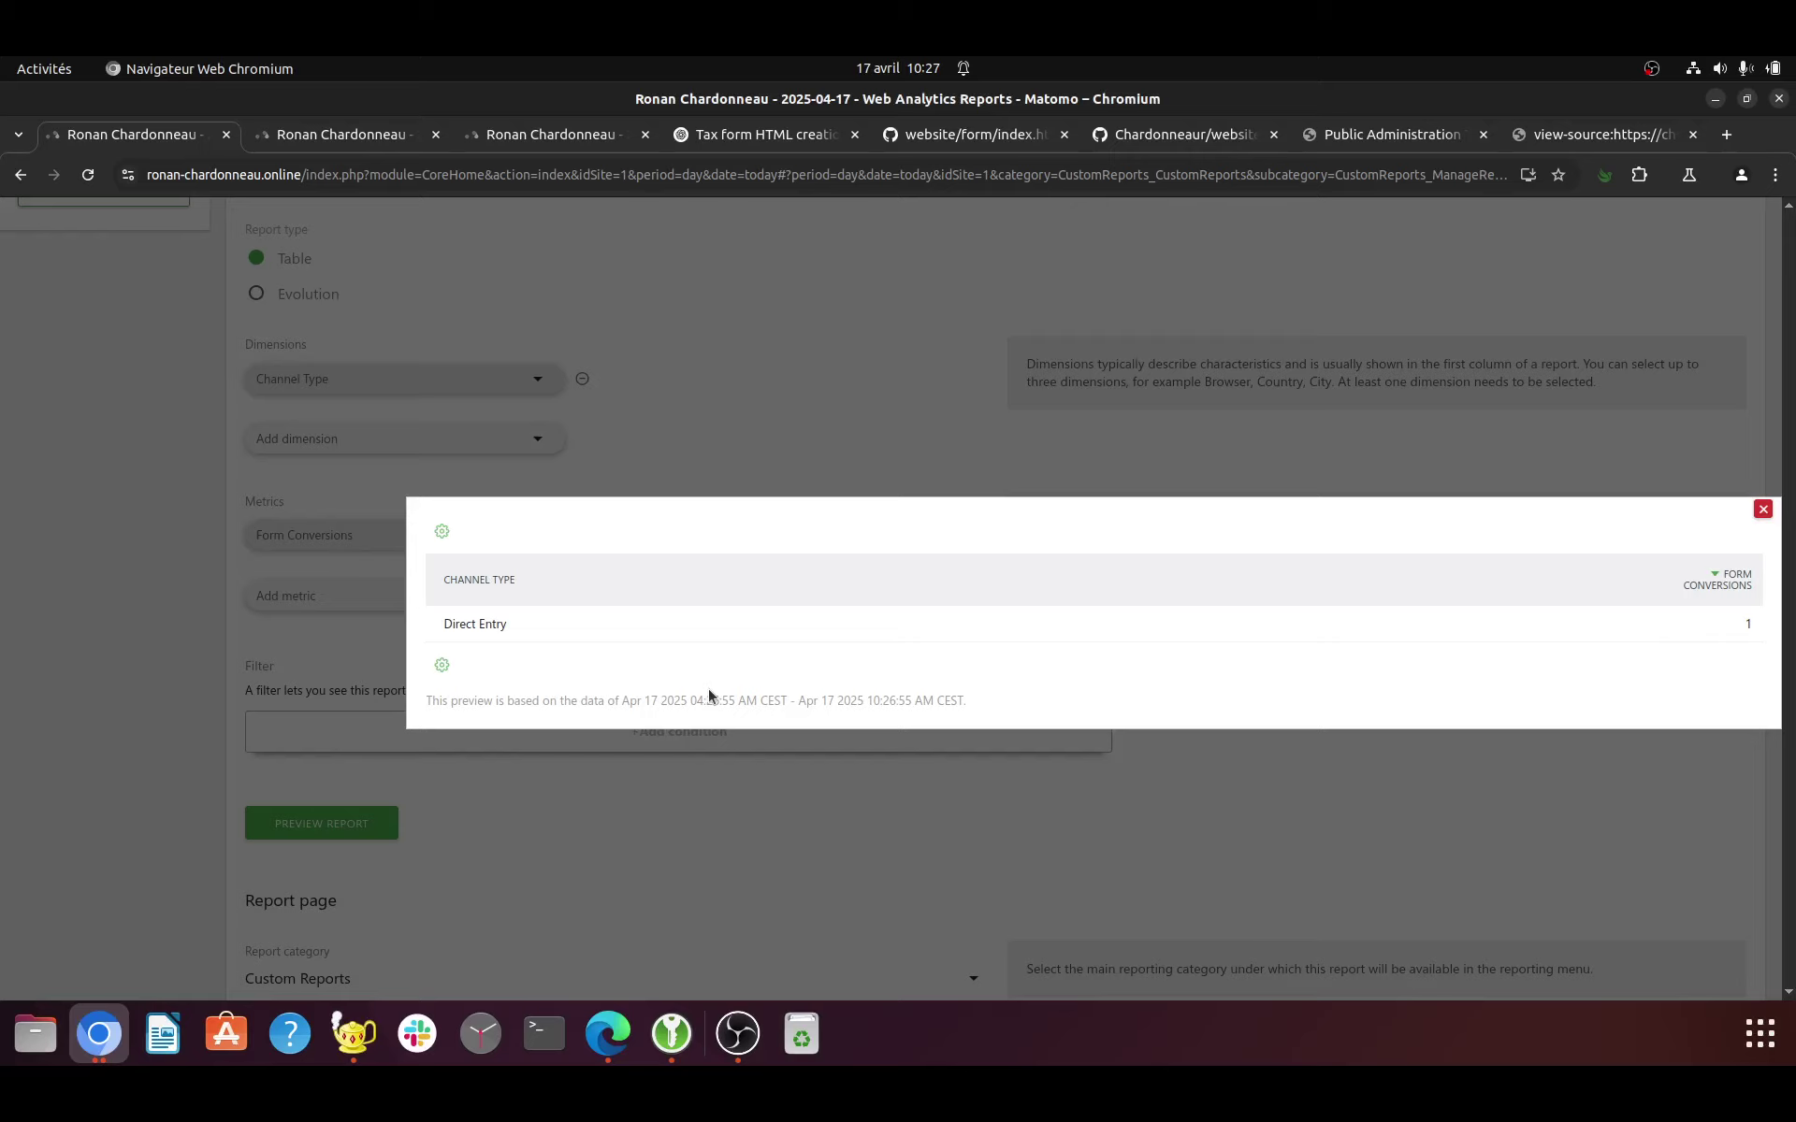
left_click(1654, 68)
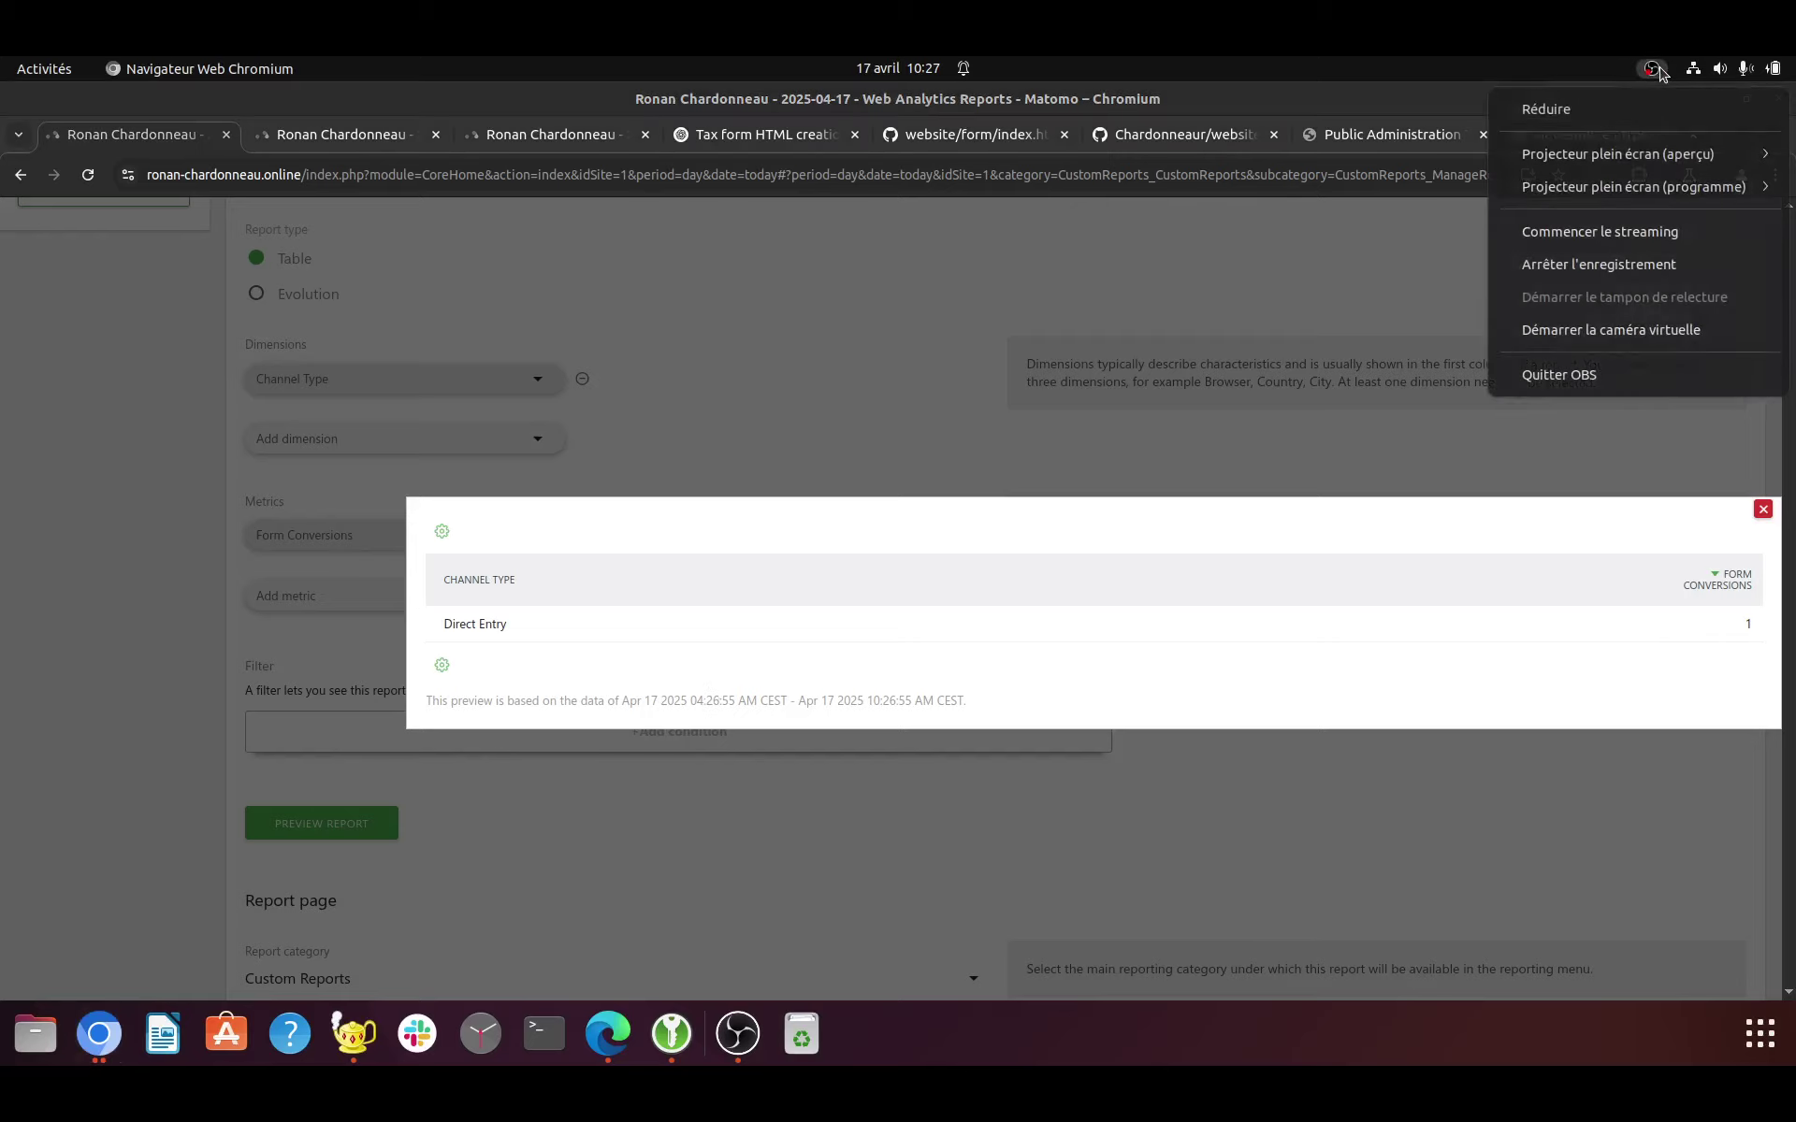